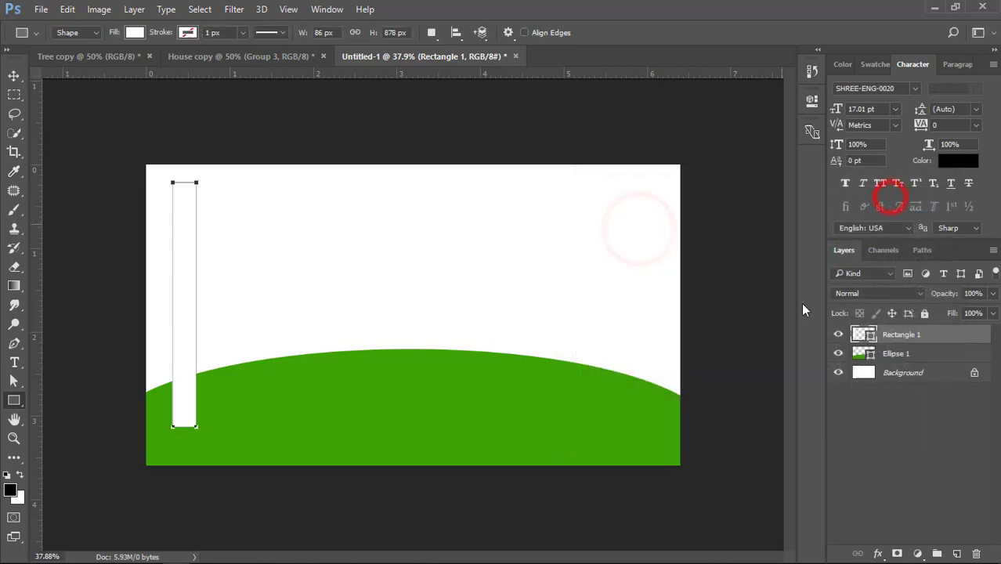
# Convert the Background into a regular layer and add a Gradient Overlay style to it, ready for editing its gradient
pyautogui.doubleClick(950, 376)
pyautogui.click(636, 174)
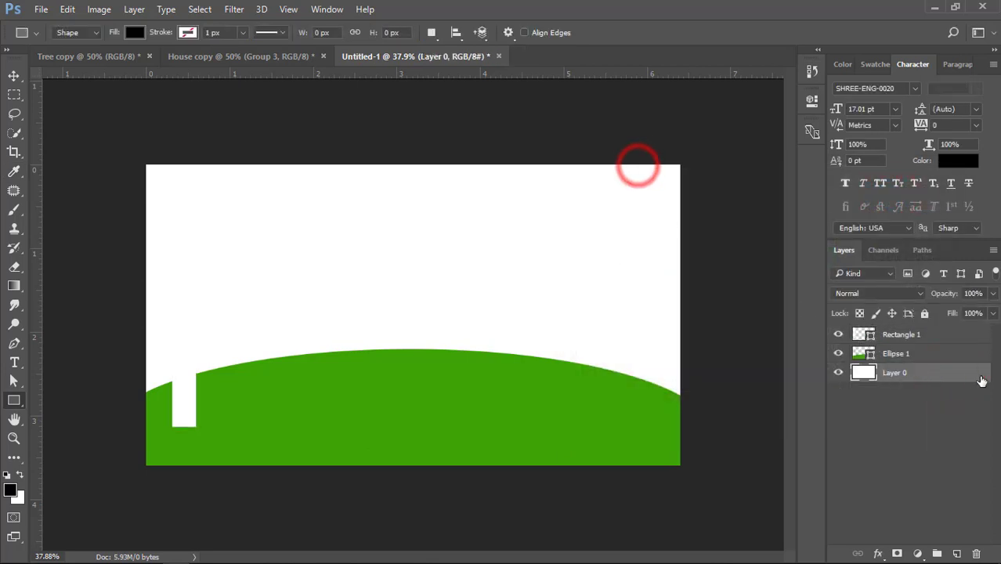
pyautogui.doubleClick(971, 379)
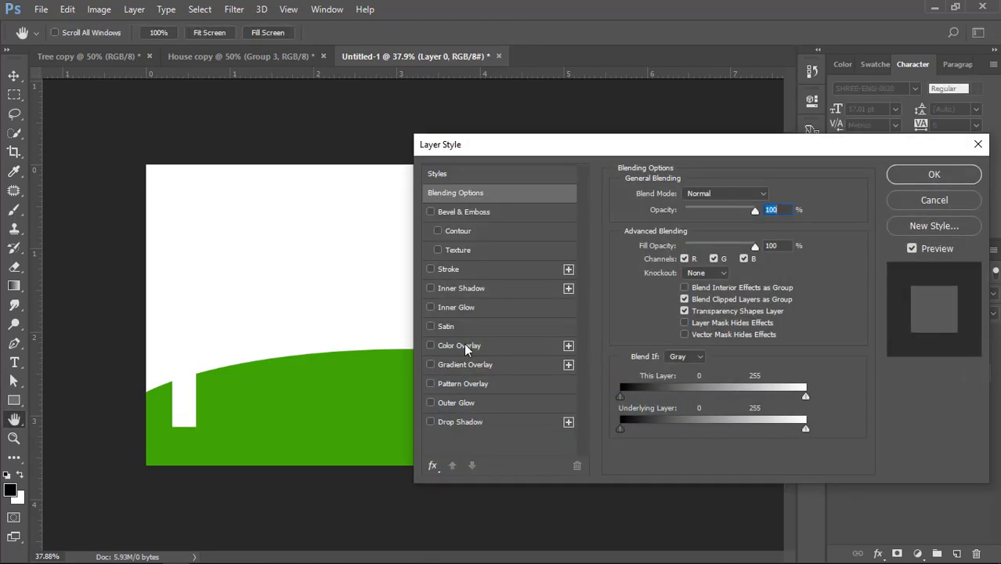
pyautogui.click(432, 346)
pyautogui.click(430, 345)
pyautogui.click(439, 365)
pyautogui.click(725, 228)
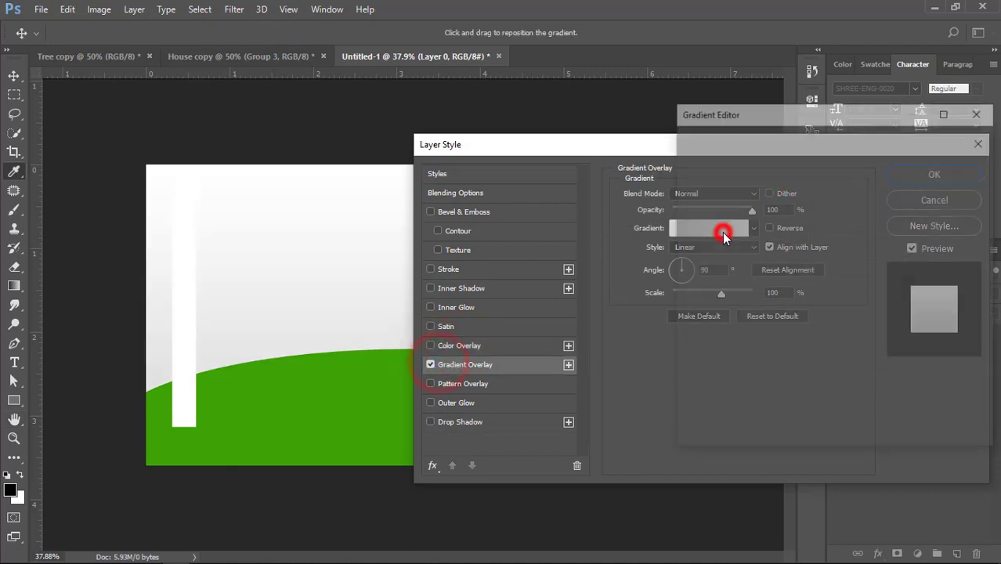
# Define the overlay's gradient as light cyan at the left stop and white at the right stop
pyautogui.doubleClick(976, 355)
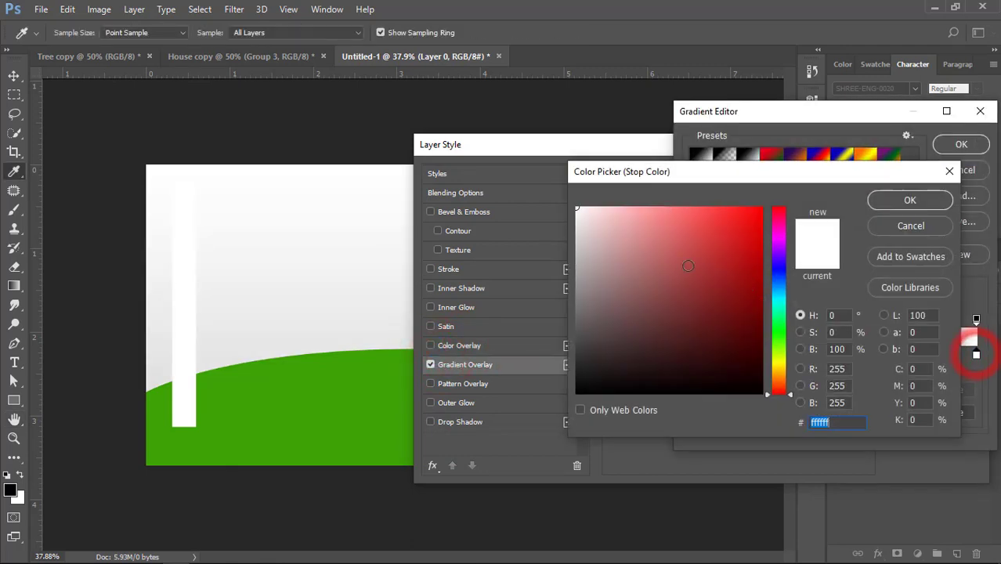
pyautogui.click(778, 296)
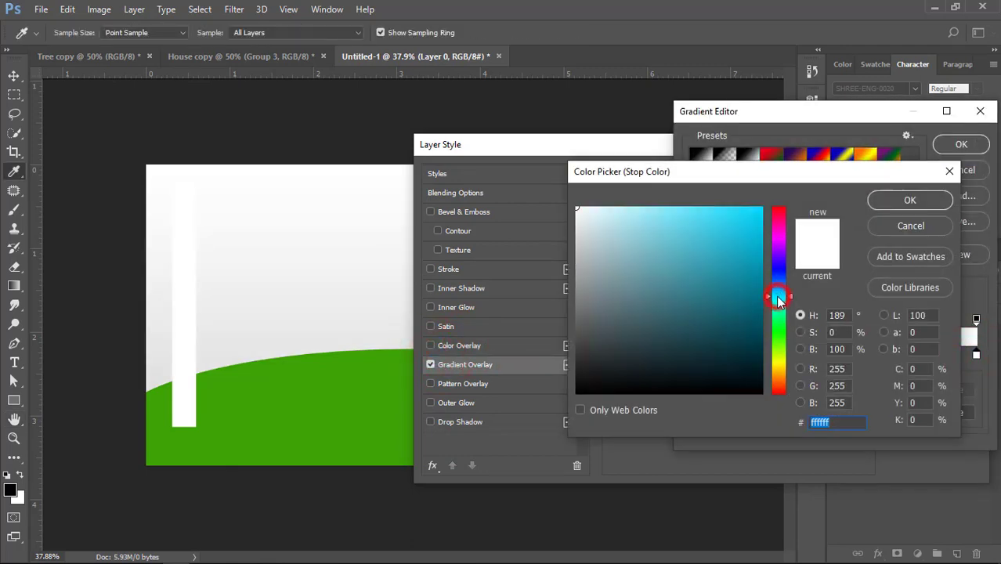
pyautogui.click(877, 205)
pyautogui.doubleClick(694, 354)
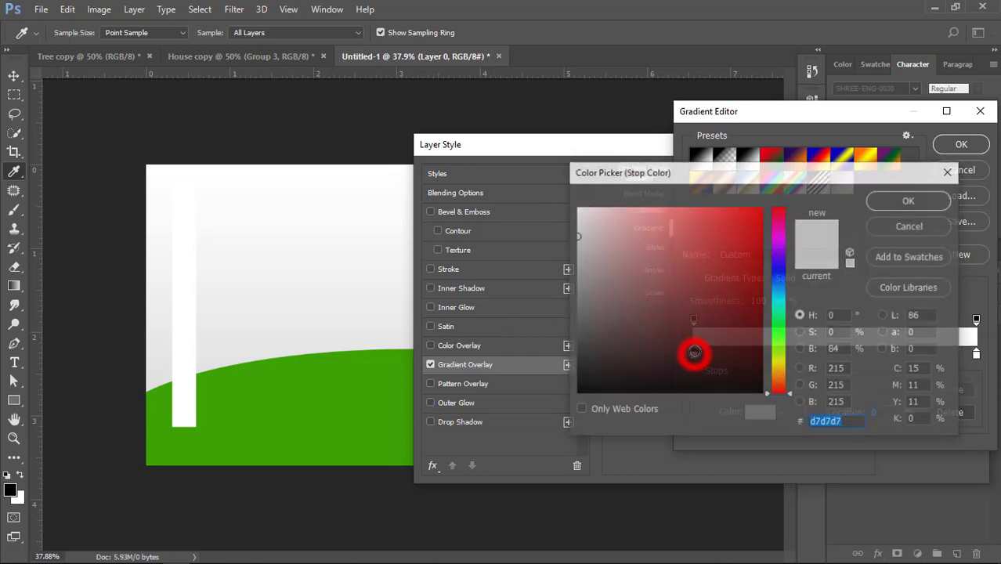
pyautogui.click(778, 302)
pyautogui.moveTo(724, 225); pyautogui.dragTo(715, 208)
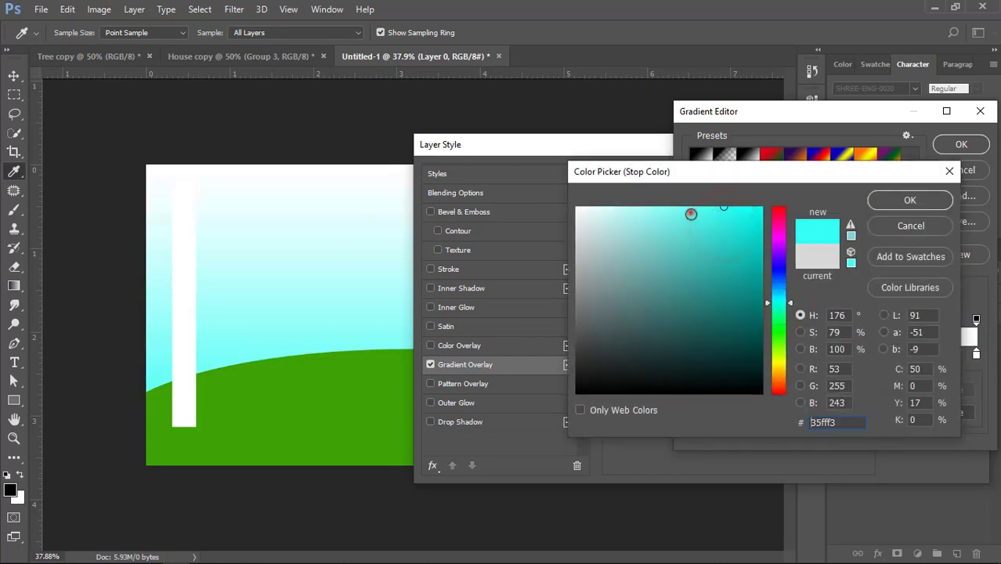
pyautogui.click(883, 205)
pyautogui.click(954, 146)
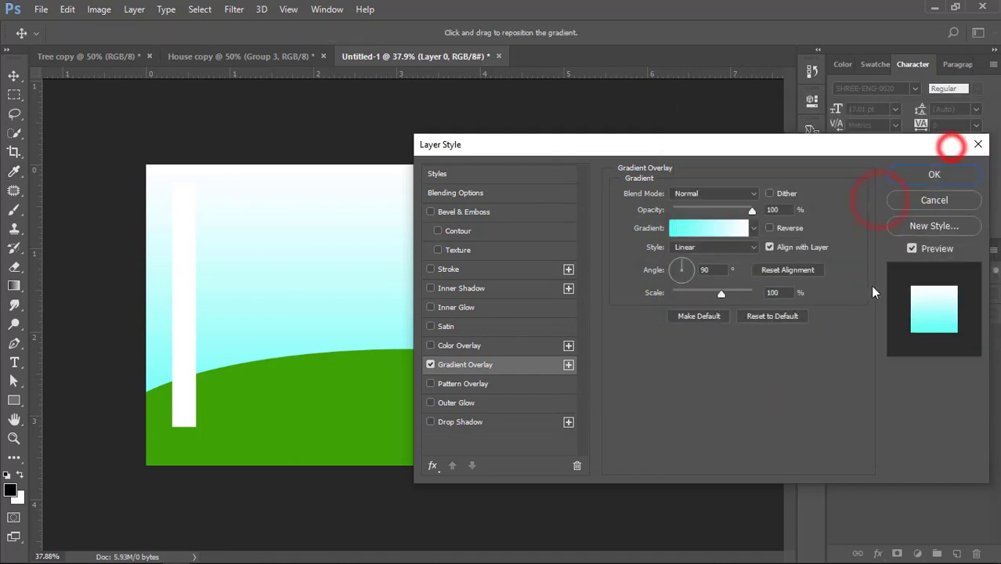
# Reverse the overlay gradient, move its white stop to a location of 72% and apply the layer style
pyautogui.click(771, 229)
pyautogui.click(739, 227)
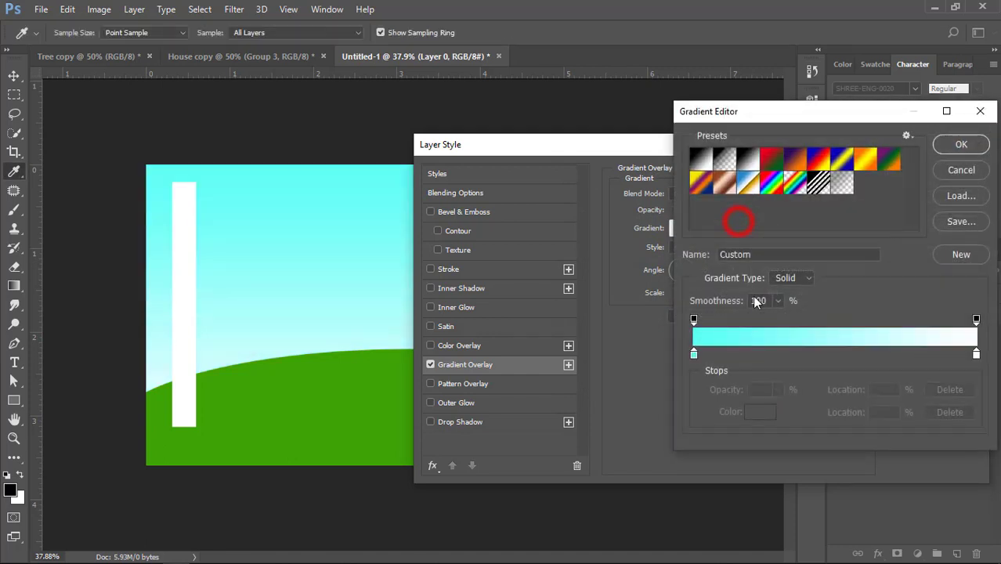
pyautogui.moveTo(901, 356); pyautogui.dragTo(899, 356)
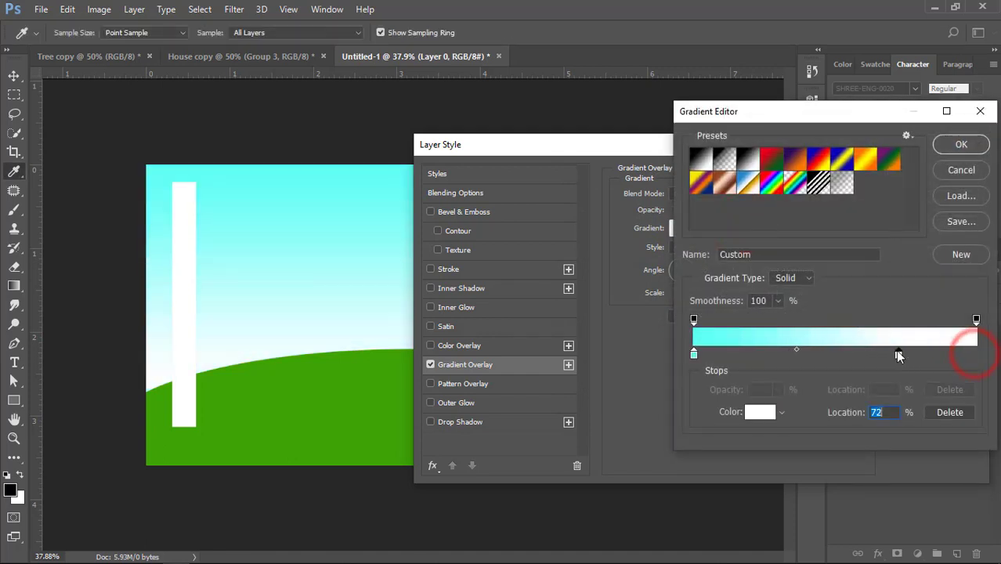
pyautogui.click(963, 146)
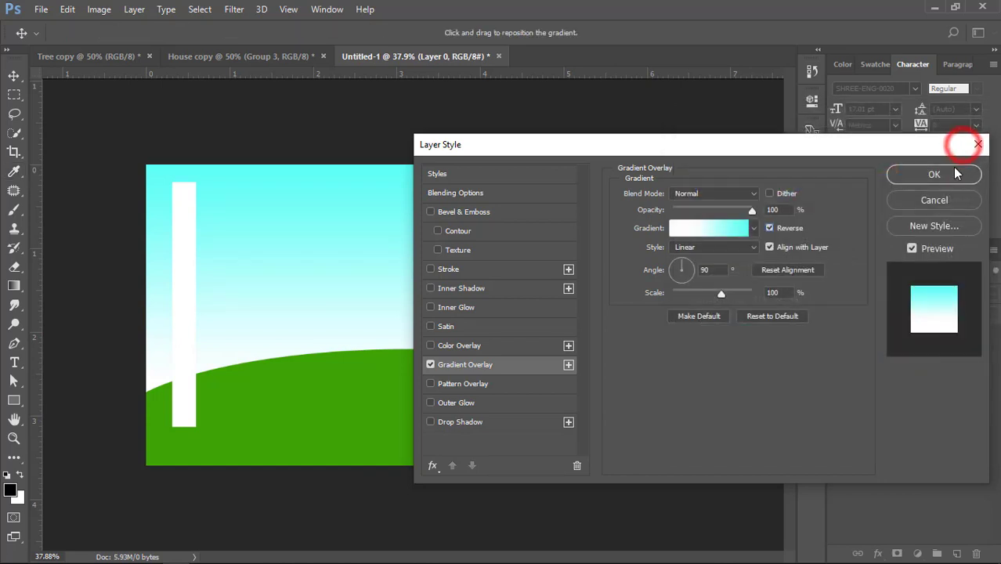
pyautogui.click(962, 170)
# Duplicate the white vertical bar twice, placing the copies beside it
pyautogui.click(16, 75)
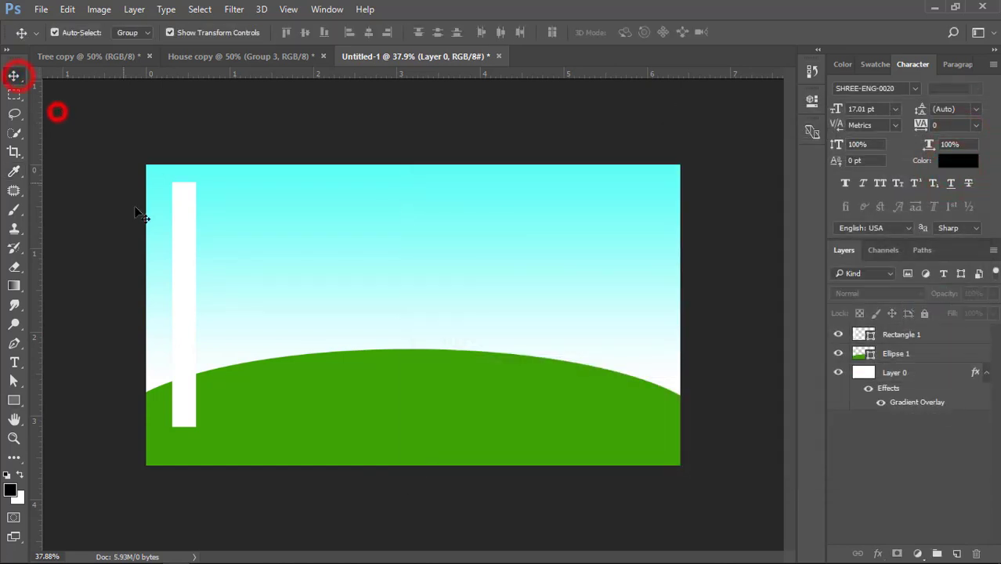
pyautogui.click(182, 225)
pyautogui.moveTo(185, 227); pyautogui.dragTo(250, 228)
# Lock the gradient sky layer completely
pyautogui.click(115, 211)
pyautogui.click(362, 218)
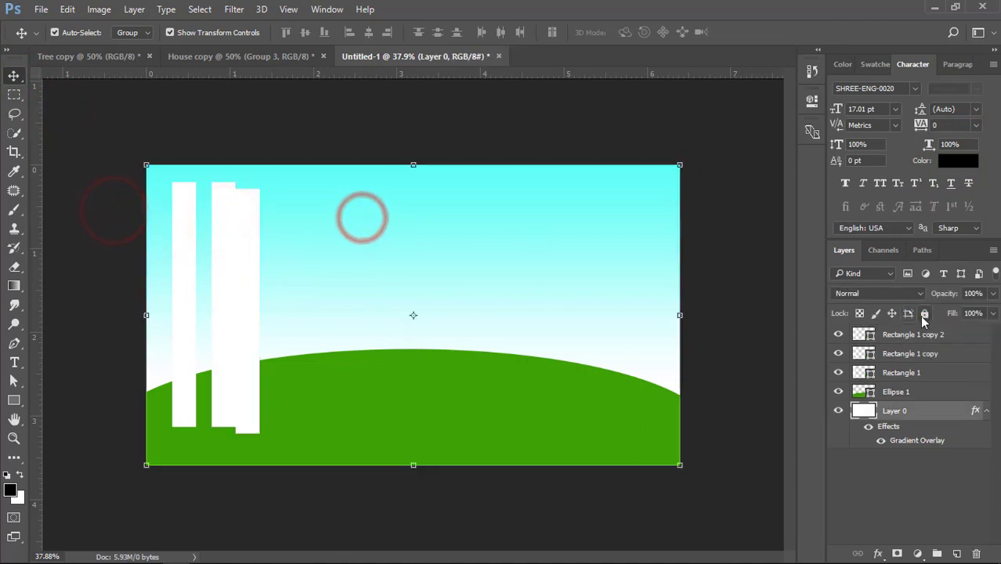
pyautogui.click(924, 316)
# Select the three white bars and duplicate them as a group repeatedly across the canvas to its right edge
pyautogui.moveTo(120, 205); pyautogui.dragTo(283, 216)
pyautogui.moveTo(241, 228); pyautogui.dragTo(332, 229)
pyautogui.moveTo(332, 229); pyautogui.dragTo(420, 227)
pyautogui.moveTo(420, 228); pyautogui.dragTo(523, 228)
pyautogui.moveTo(523, 228); pyautogui.dragTo(598, 233)
pyautogui.moveTo(593, 231); pyautogui.dragTo(682, 235)
# Select all white bars, align their top edges and distribute them evenly by horizontal centers
pyautogui.moveTo(127, 226); pyautogui.dragTo(738, 253)
pyautogui.click(286, 32)
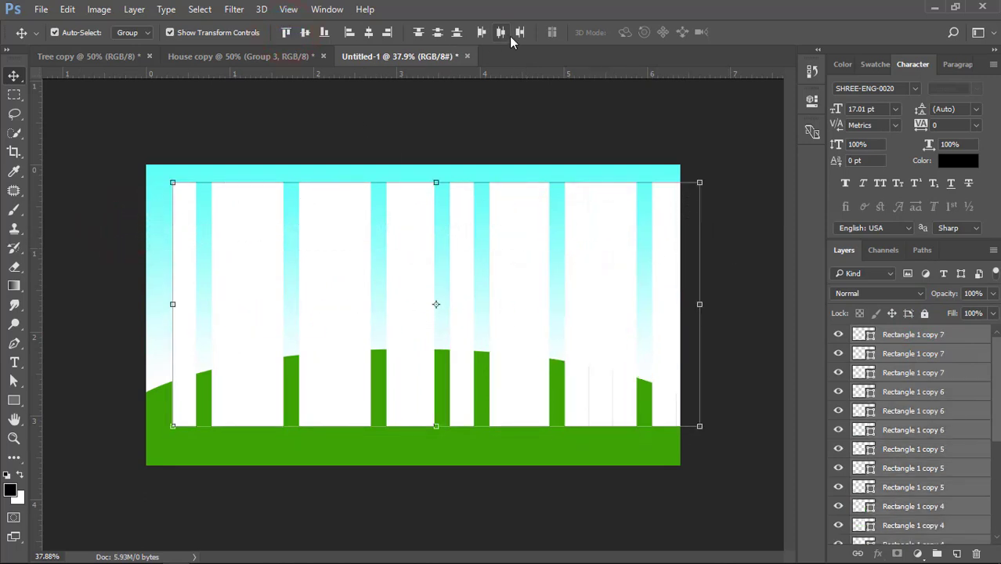
pyautogui.click(501, 33)
# Scale all the bars narrower horizontally and redistribute them evenly by horizontal centers over a wider span
pyautogui.moveTo(700, 304); pyautogui.dragTo(459, 304)
pyautogui.doubleClick(423, 278)
pyautogui.moveTo(523, 250); pyautogui.dragTo(391, 249)
pyautogui.moveTo(551, 240); pyautogui.dragTo(175, 243)
pyautogui.click(500, 32)
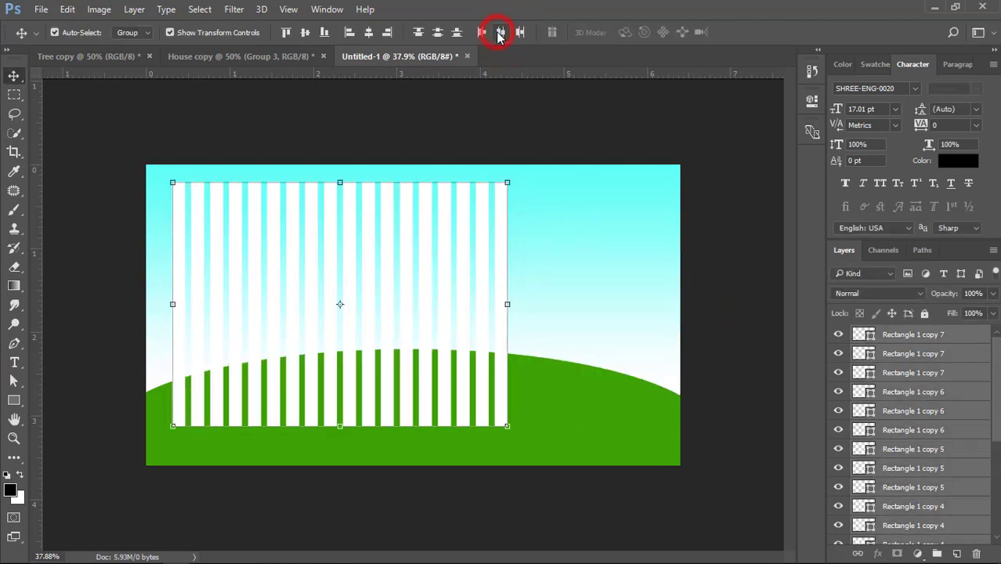
# Shift the five rightmost bars farther right and distribute all bars evenly by horizontal centers
pyautogui.moveTo(576, 189); pyautogui.dragTo(638, 228)
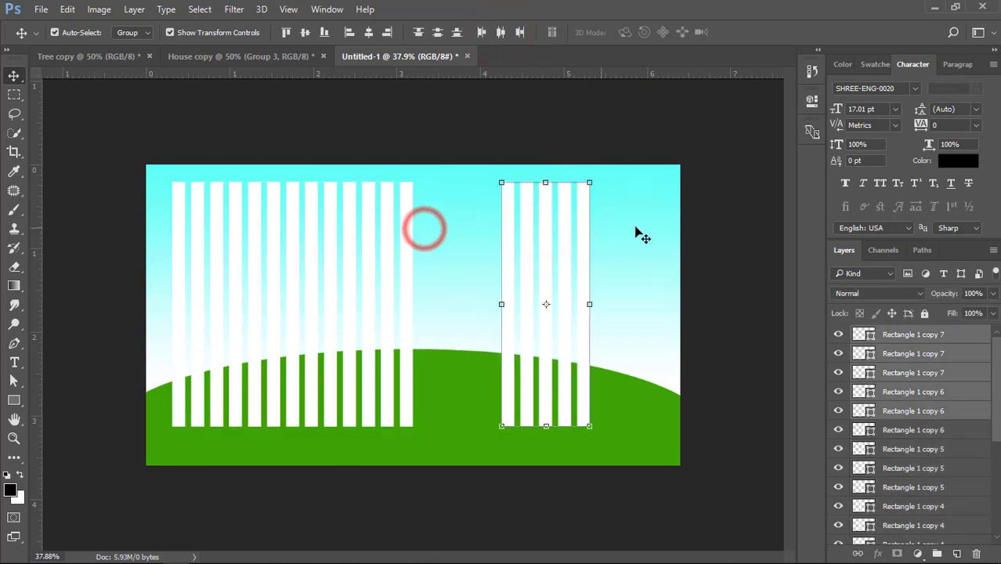
pyautogui.hotkey('alt', 'ctrl', 'a')
pyautogui.click(500, 32)
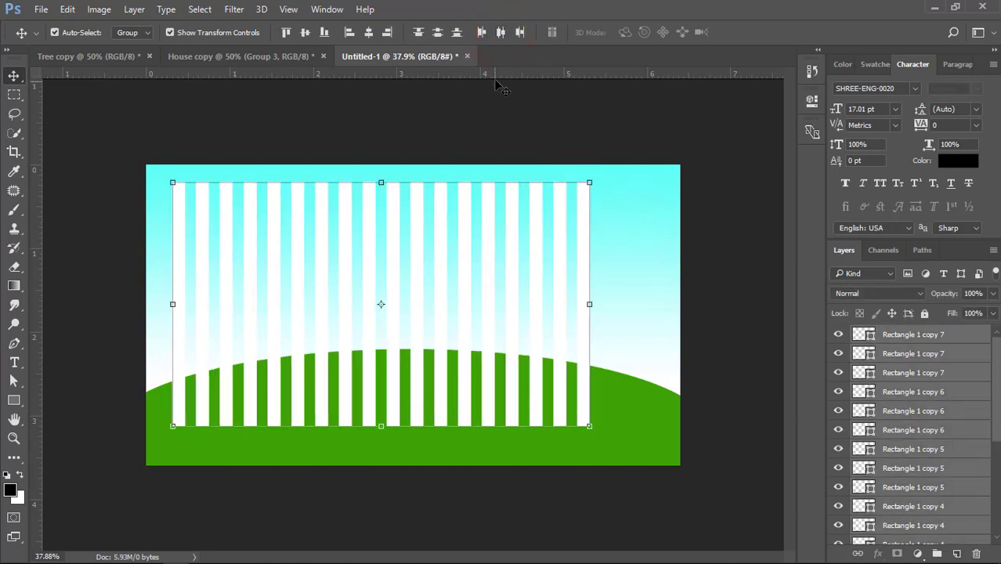
# Duplicate the six rightmost bars past the canvas's right edge and distribute the whole row evenly
pyautogui.click(666, 187)
pyautogui.moveTo(631, 235)
pyautogui.mouseDown()
pyautogui.moveTo(458, 246)
pyautogui.moveTo(621, 240)
pyautogui.mouseUp()
pyautogui.moveTo(110, 233); pyautogui.dragTo(905, 241)
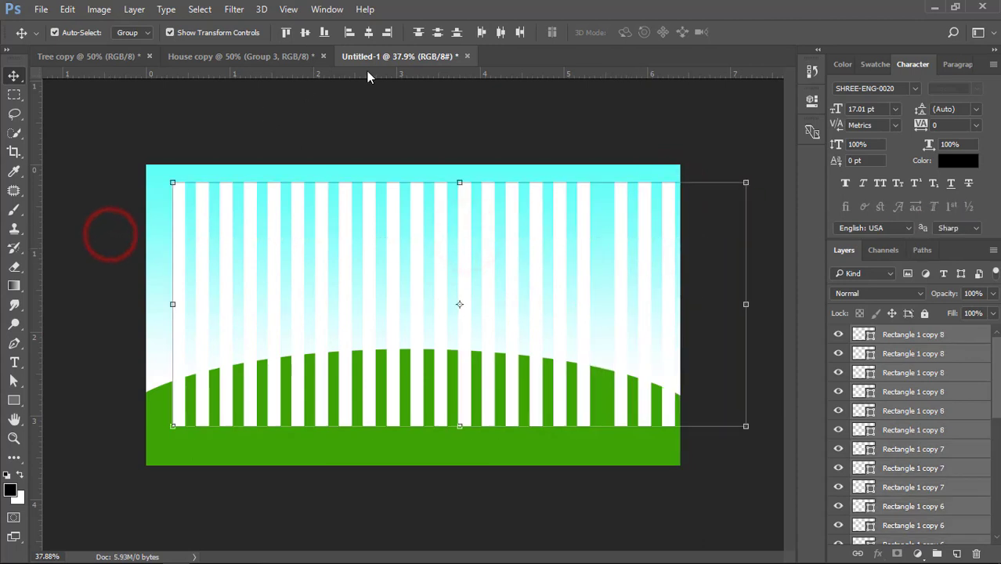
pyautogui.click(498, 33)
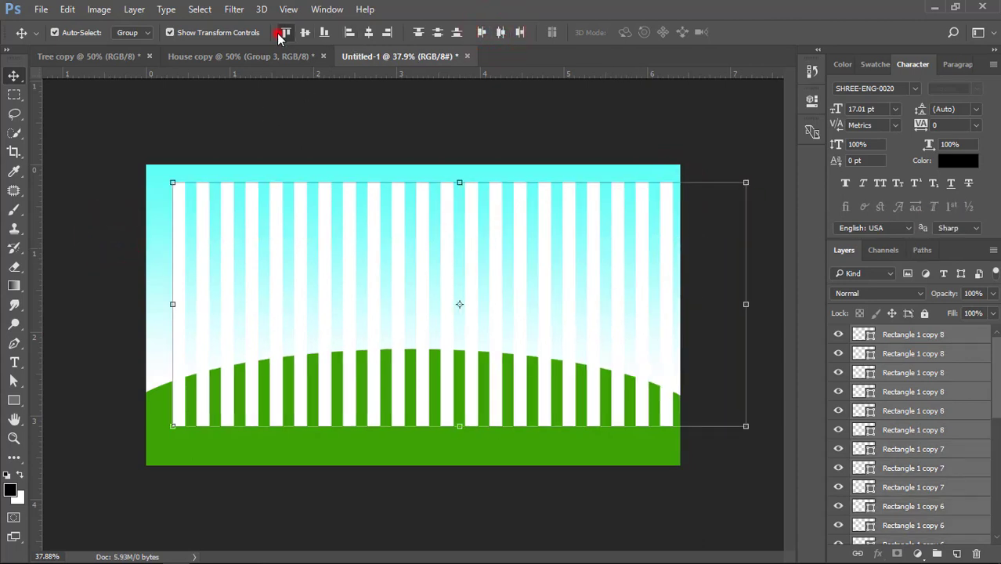
# Merge all the bars into one shape layer and clip it to the green ellipse, positioned over the hill
pyautogui.moveTo(350, 224); pyautogui.dragTo(323, 230)
pyautogui.hotkey('ctrl', 'e')
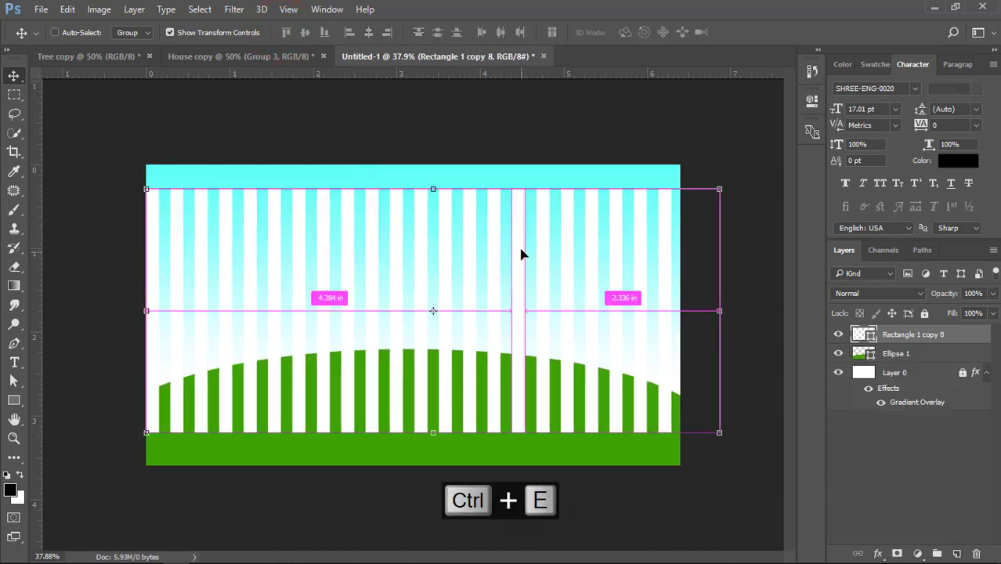
pyautogui.moveTo(519, 250); pyautogui.dragTo(515, 335)
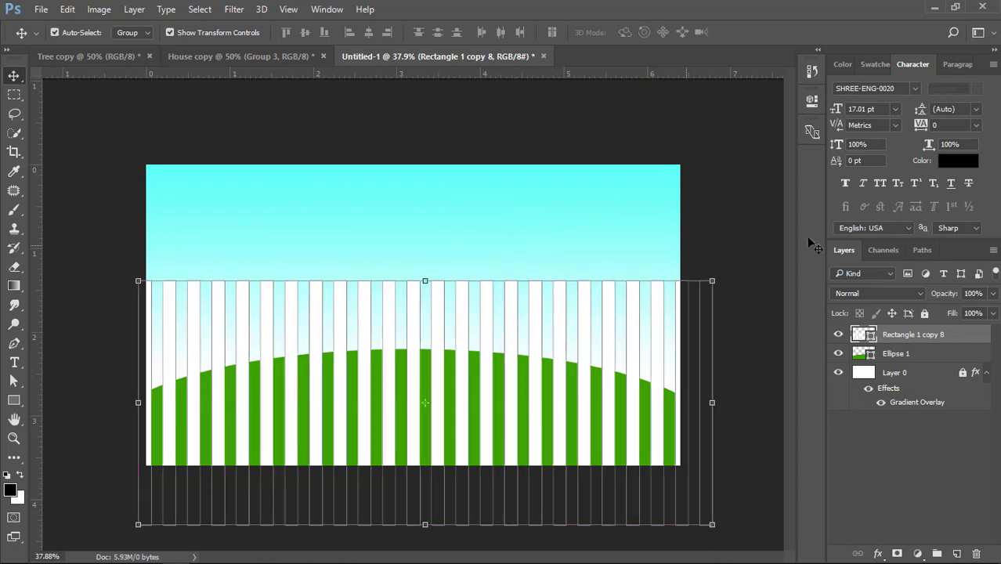
pyautogui.hotkey('ctrl', 'alt', 'g')
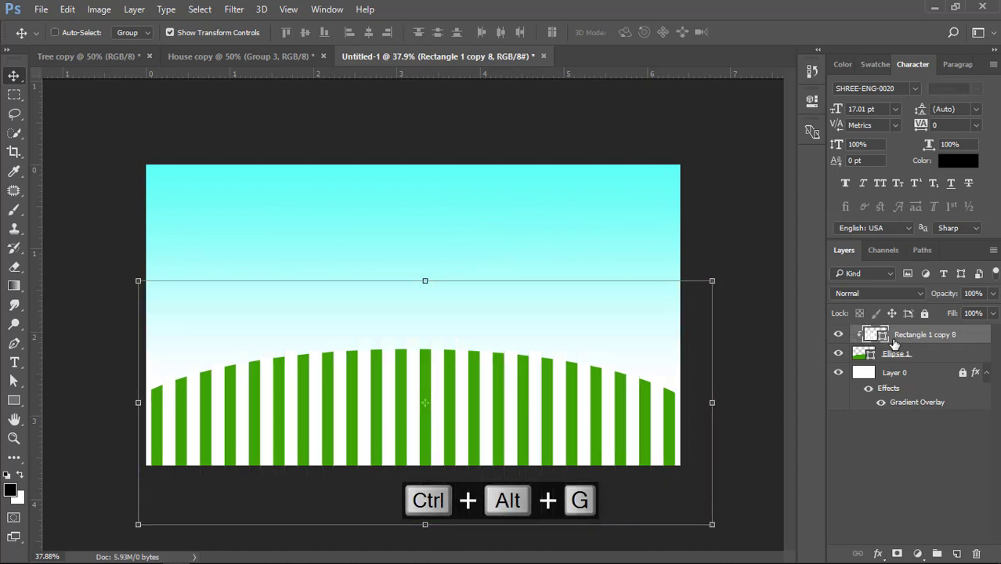
# Apply a Perspective transform to the stripes, narrowing their top and widening their base, and center them on the hill
pyautogui.click(711, 403)
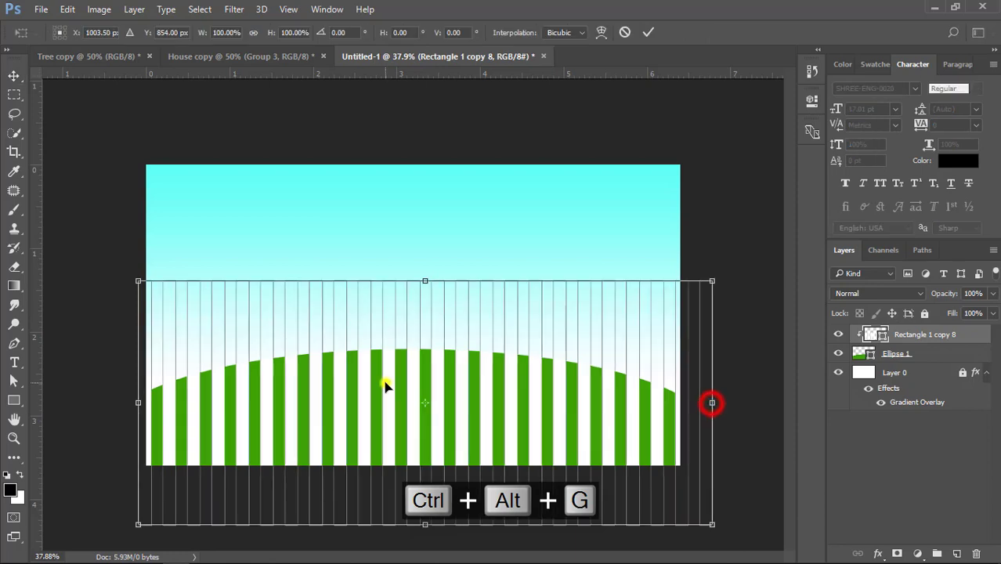
pyautogui.rightClick(380, 380)
pyautogui.click(421, 218)
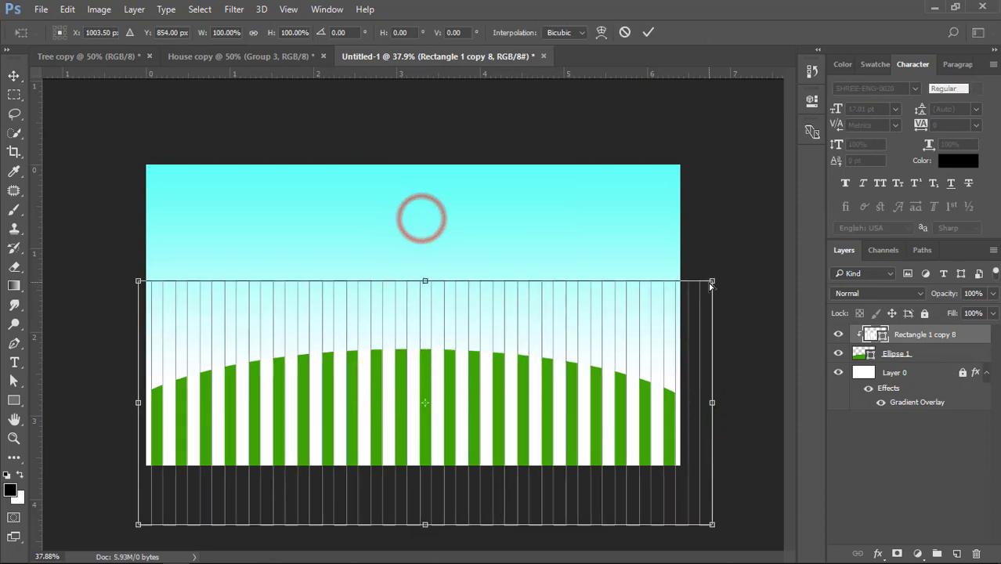
pyautogui.moveTo(710, 282); pyautogui.dragTo(629, 280)
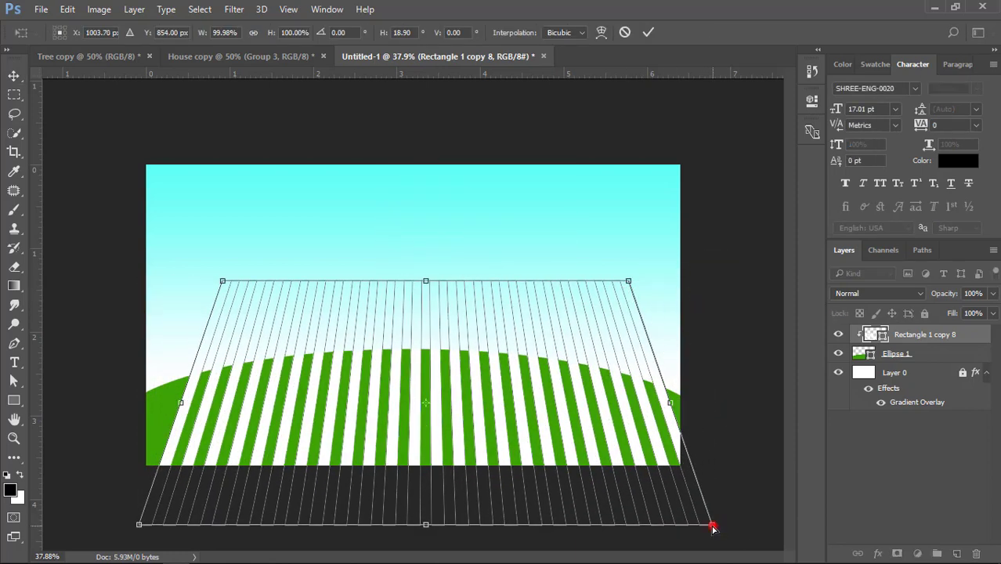
pyautogui.moveTo(713, 527); pyautogui.dragTo(759, 525)
pyautogui.moveTo(553, 433); pyautogui.dragTo(541, 441)
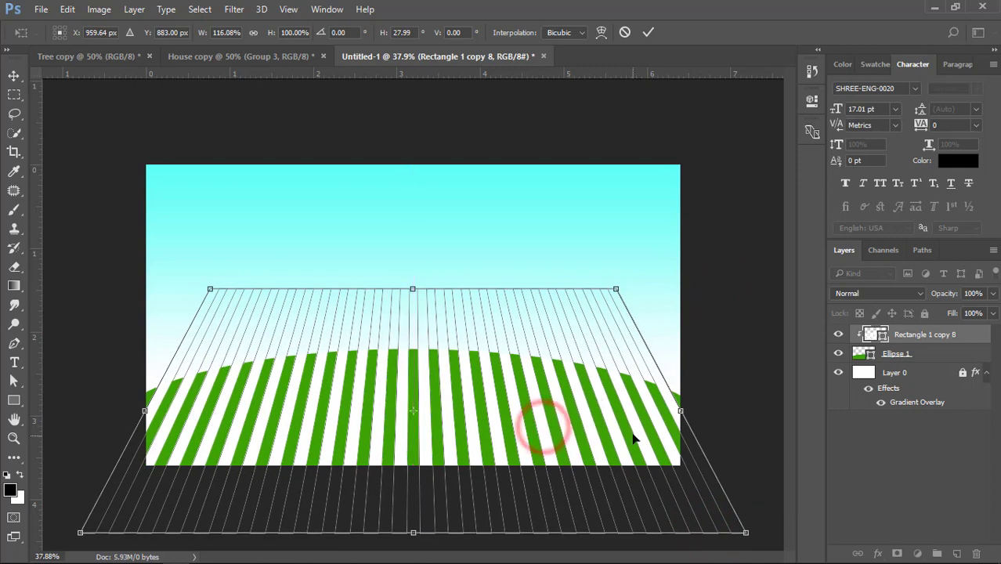
# Warp the stripes into curved rows that bend across the hill and apply the transform
pyautogui.rightClick(561, 401)
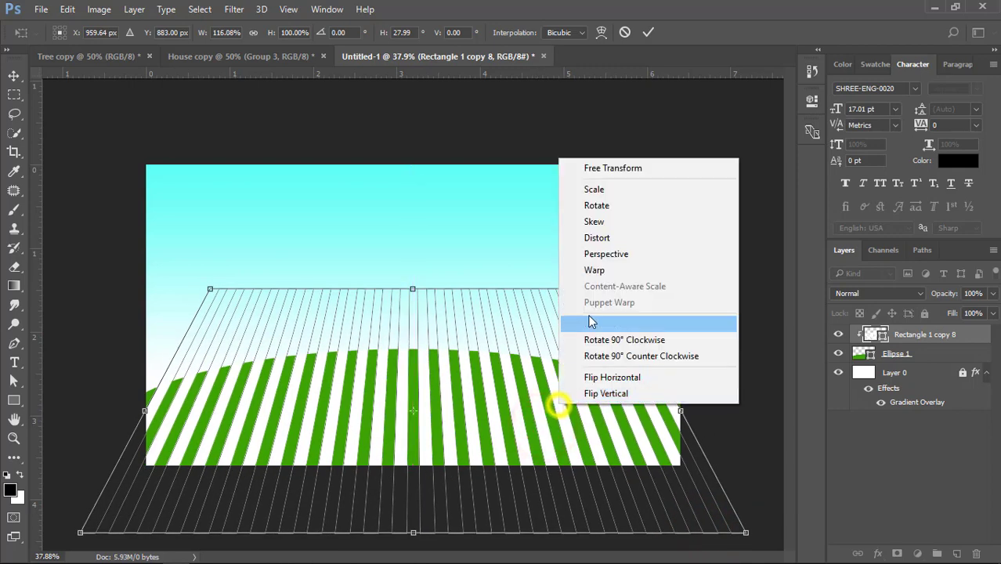
pyautogui.click(595, 267)
pyautogui.moveTo(322, 380); pyautogui.dragTo(301, 381)
pyautogui.moveTo(223, 398); pyautogui.dragTo(208, 402)
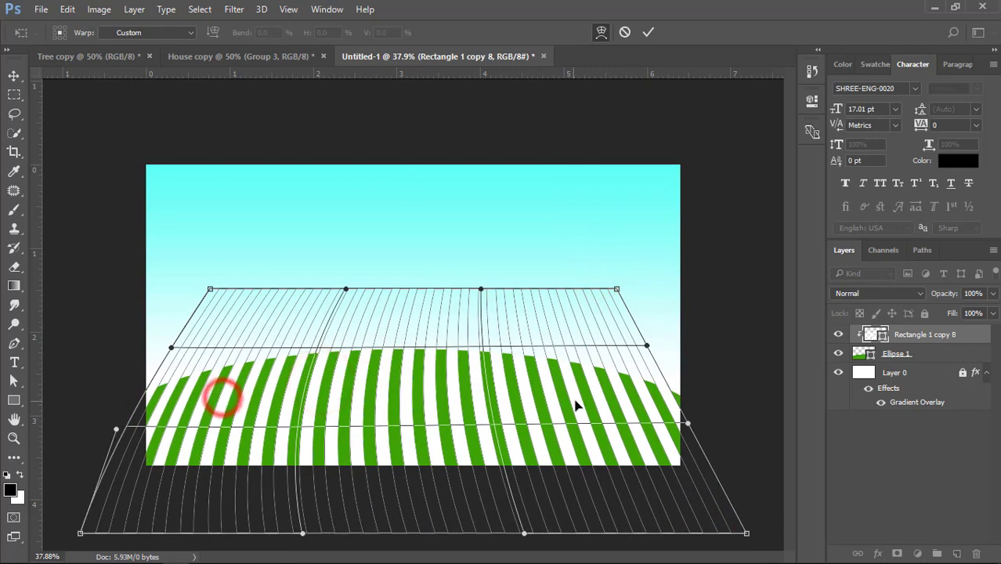
pyautogui.moveTo(577, 401)
pyautogui.mouseDown()
pyautogui.moveTo(565, 403)
pyautogui.moveTo(608, 412)
pyautogui.moveTo(585, 385)
pyautogui.mouseUp()
pyautogui.moveTo(231, 383); pyautogui.dragTo(223, 385)
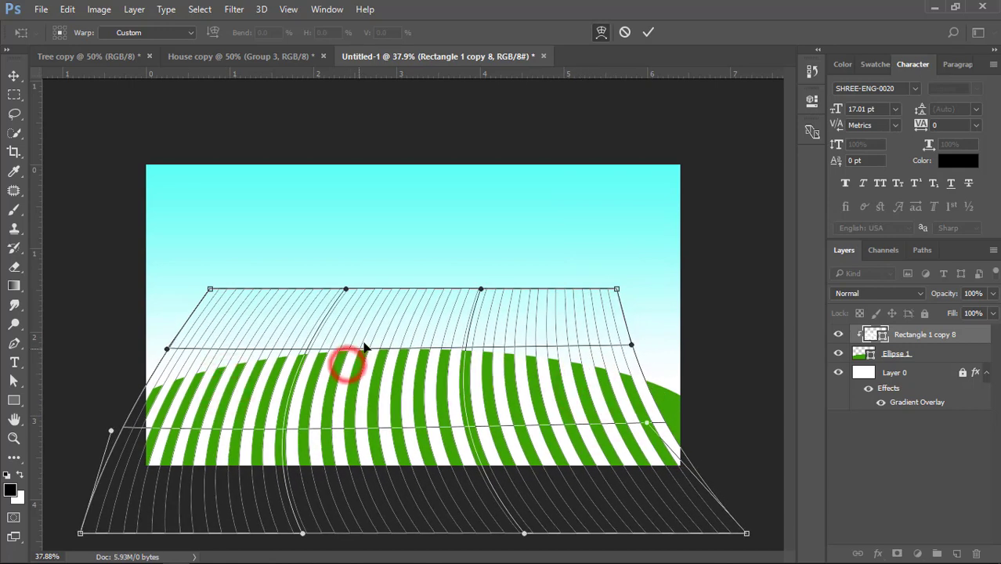
pyautogui.moveTo(422, 300); pyautogui.dragTo(430, 300)
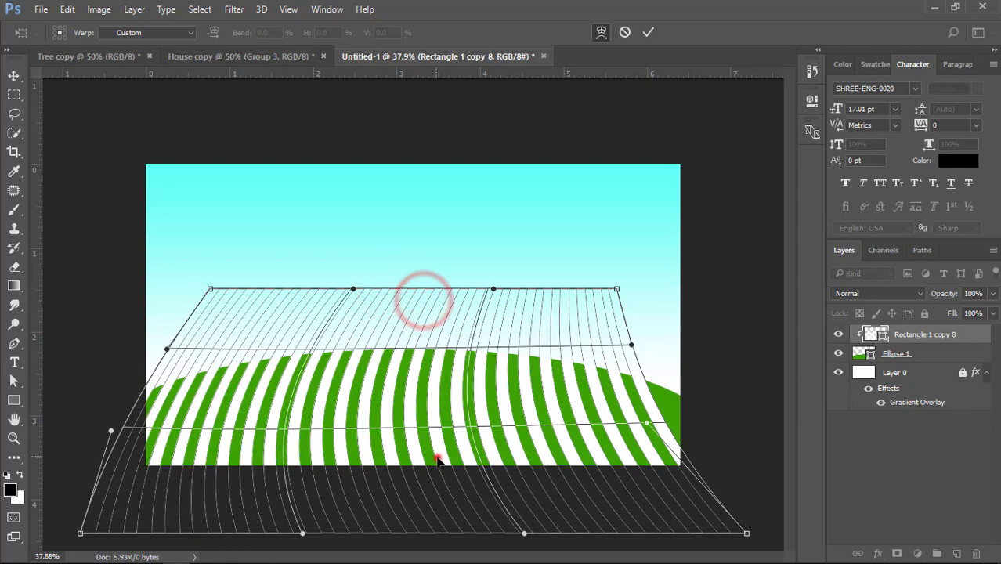
pyautogui.moveTo(437, 461); pyautogui.dragTo(527, 464)
pyautogui.moveTo(619, 292); pyautogui.dragTo(629, 293)
pyautogui.press('Return')
# Reposition the curved stripes and warp them again, stretching the sides outward to cover the whole hill
pyautogui.hotkey('ctrl', '-')
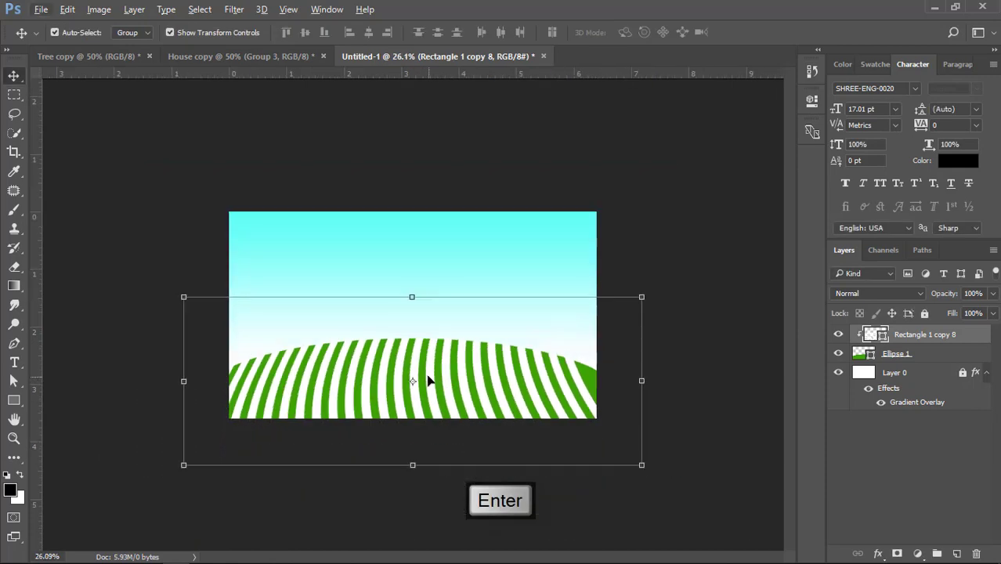
pyautogui.moveTo(429, 380); pyautogui.dragTo(404, 376)
pyautogui.rightClick(210, 387)
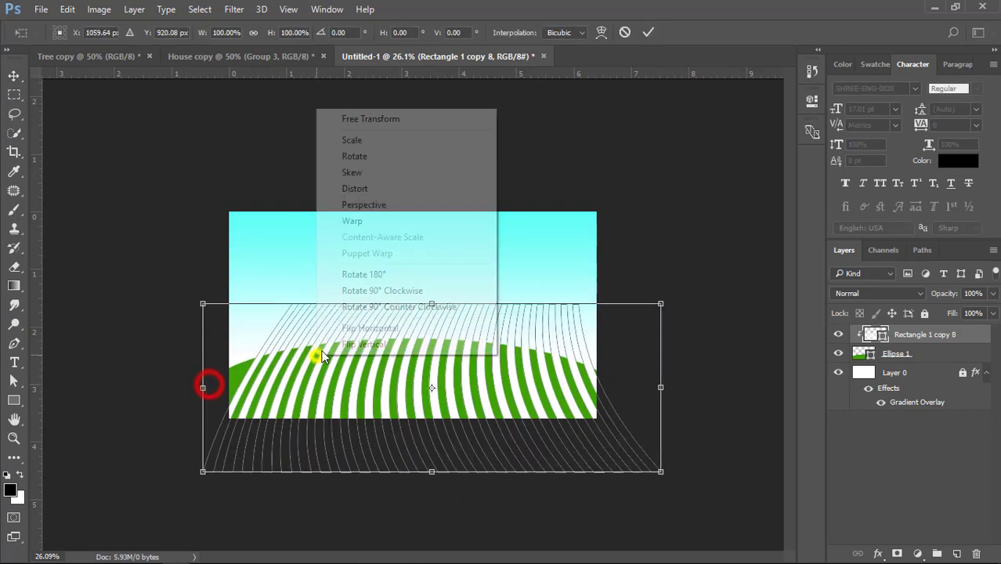
pyautogui.click(345, 228)
pyautogui.moveTo(242, 384); pyautogui.dragTo(214, 377)
pyautogui.moveTo(663, 364); pyautogui.dragTo(680, 365)
pyautogui.moveTo(663, 473); pyautogui.dragTo(721, 478)
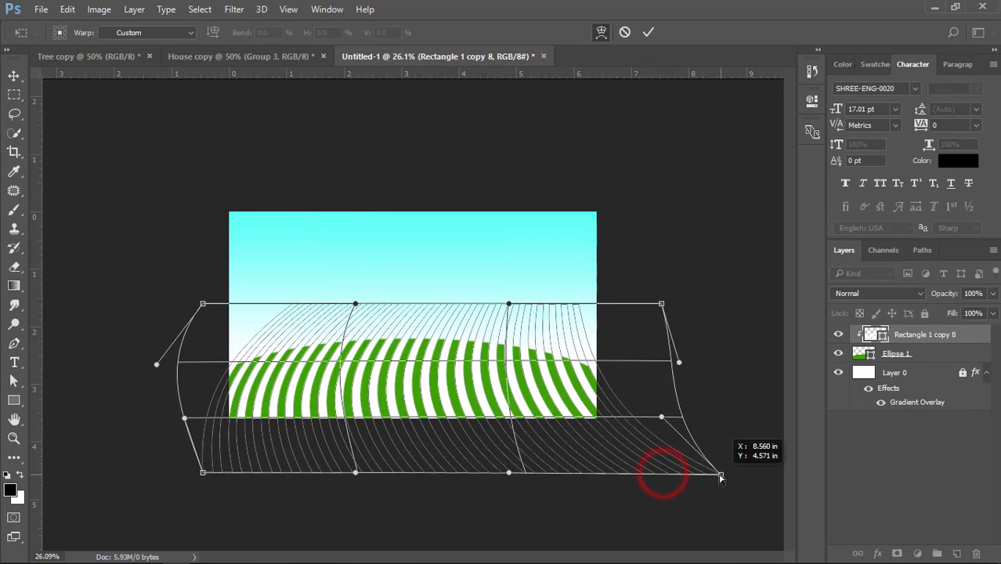
pyautogui.moveTo(203, 472); pyautogui.dragTo(205, 475)
pyautogui.press('Return')
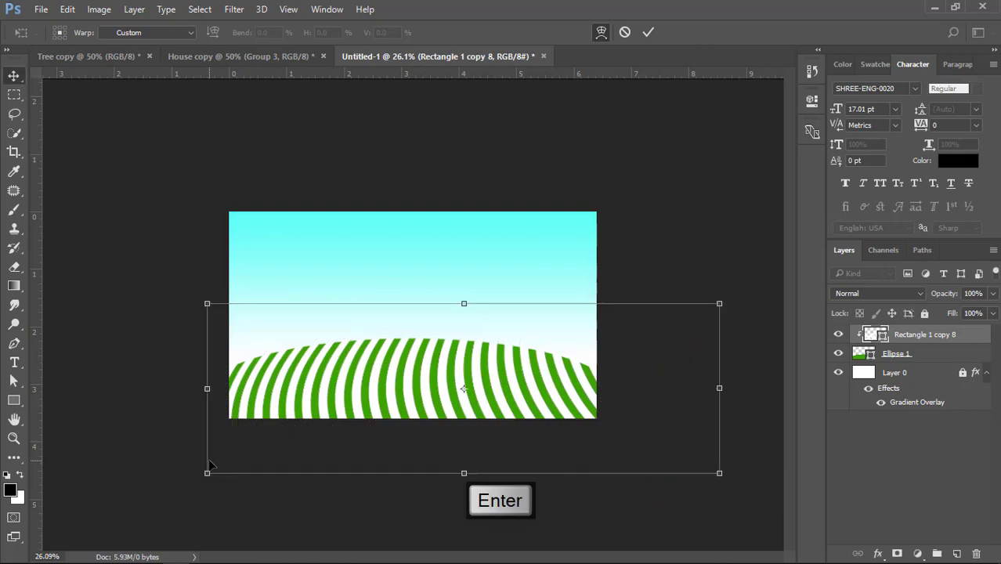
# Add a gradient overlay to the curved stripes and sample the hill's dark green for the cyan colour stop
pyautogui.click(675, 225)
pyautogui.scroll(4, 328, 431)
pyautogui.click(430, 397)
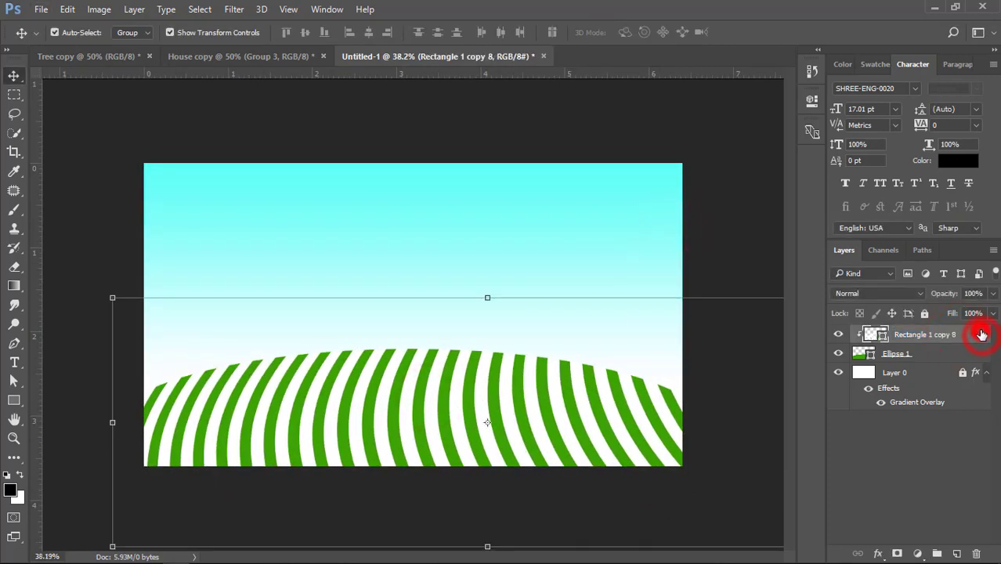
pyautogui.doubleClick(982, 334)
pyautogui.moveTo(528, 144); pyautogui.dragTo(746, 123)
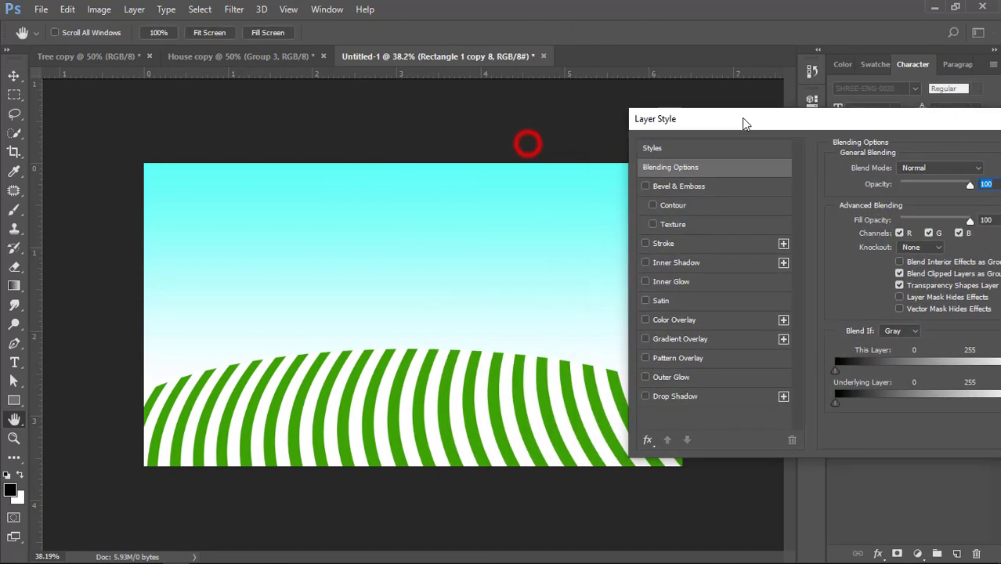
pyautogui.click(665, 338)
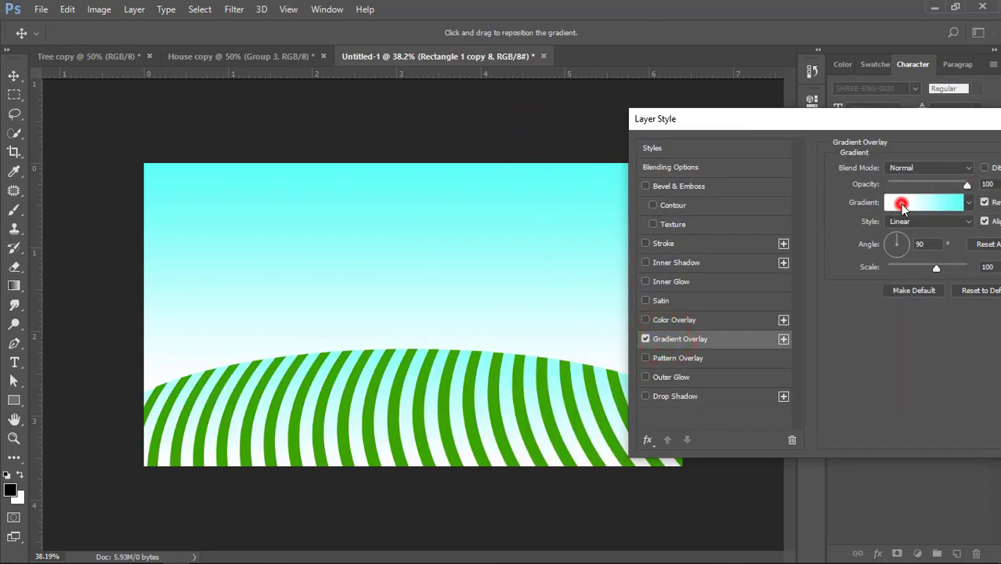
pyautogui.click(902, 205)
pyautogui.doubleClick(694, 357)
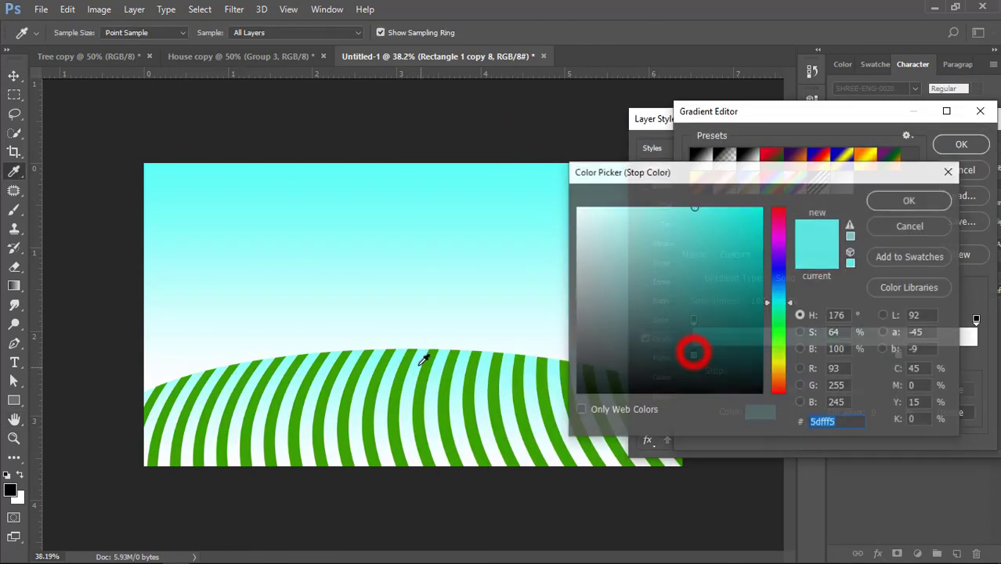
pyautogui.click(409, 356)
pyautogui.click(894, 203)
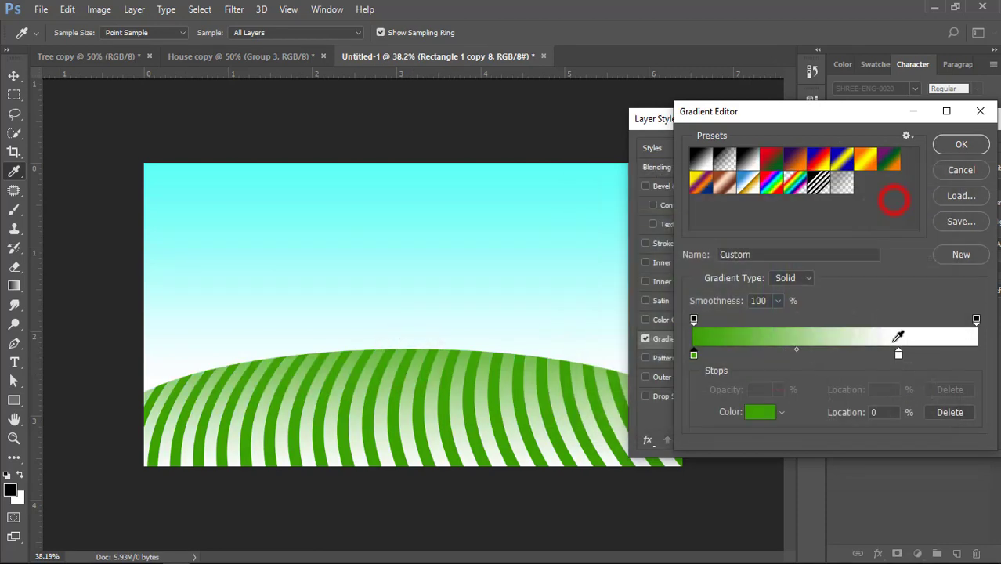
# Set the stripe gradient's white colour stop to light green #87e027 and apply the overlay
pyautogui.doubleClick(899, 357)
pyautogui.click(442, 436)
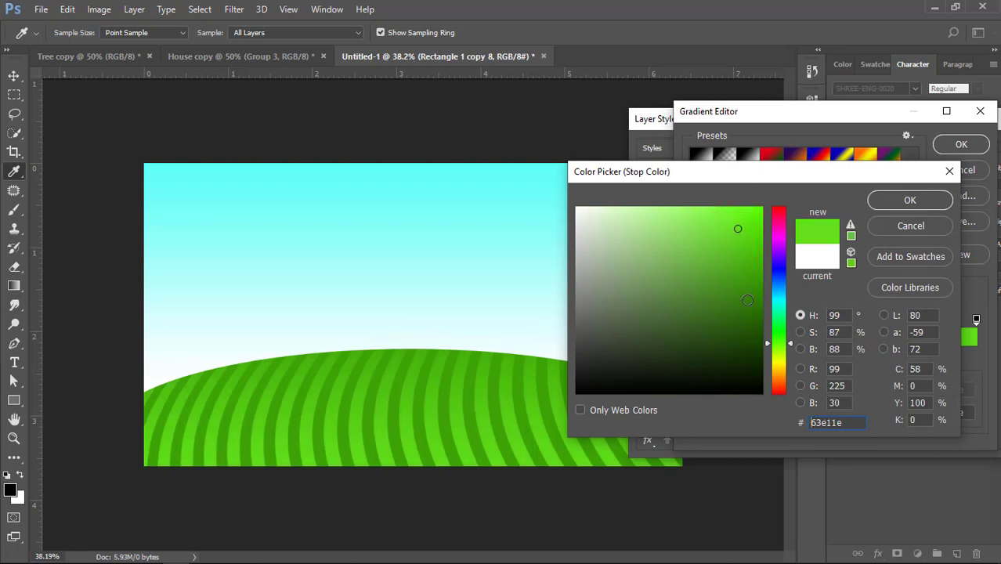
pyautogui.click(779, 349)
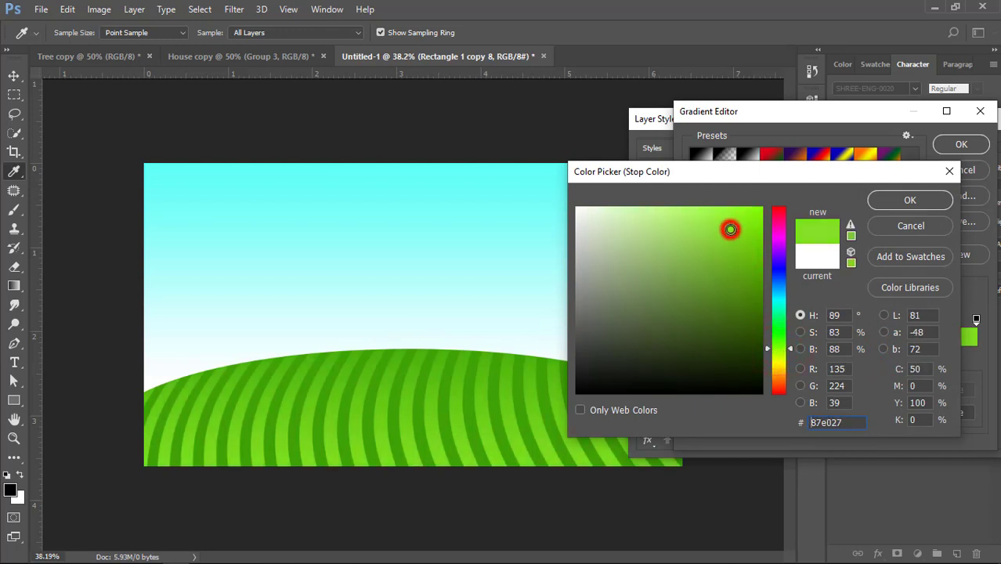
pyautogui.click(909, 200)
pyautogui.click(958, 146)
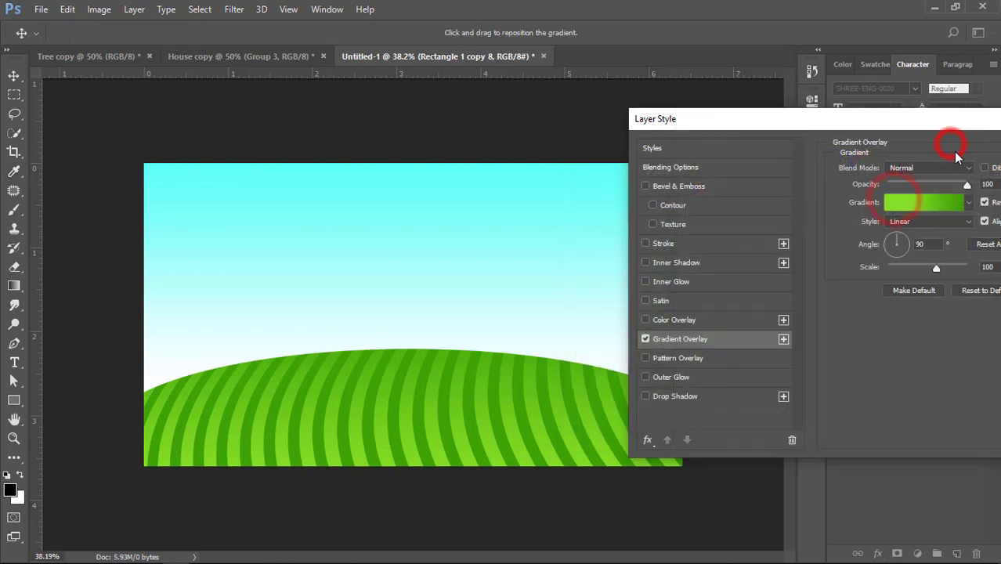
pyautogui.click(958, 153)
pyautogui.click(737, 256)
# Scale the green ellipse and its clipped stripes together to about 97% and apply the transform
pyautogui.scroll(-3, 340, 368)
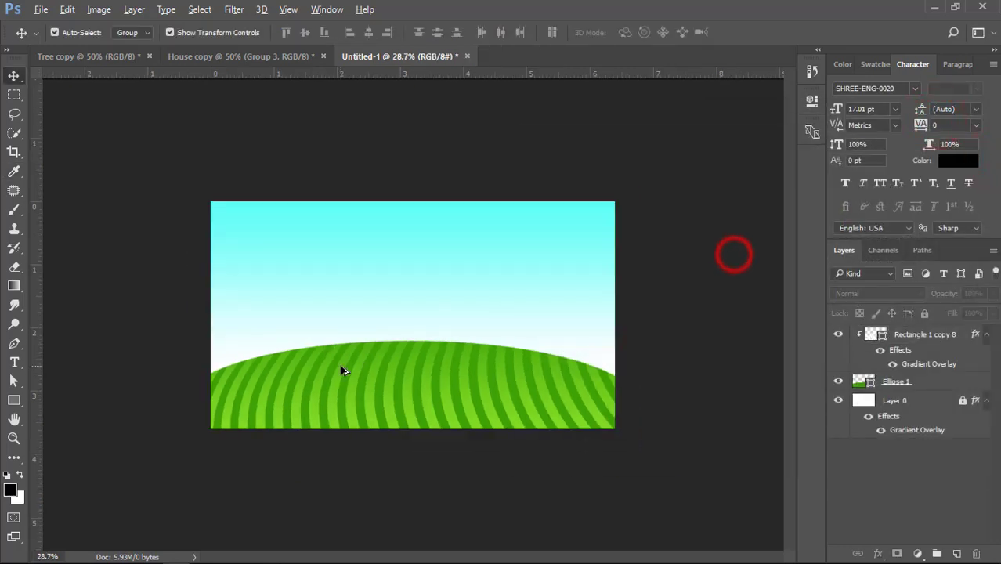
pyautogui.scroll(4, 391, 407)
pyautogui.click(276, 329)
pyautogui.moveTo(276, 329); pyautogui.dragTo(469, 402)
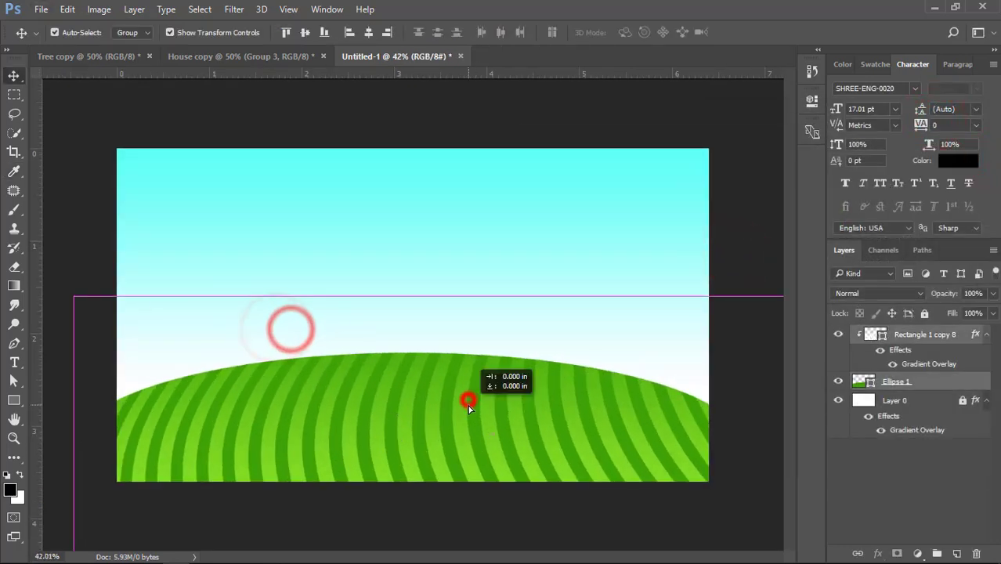
pyautogui.scroll(-3, 391, 422)
pyautogui.moveTo(179, 302); pyautogui.dragTo(186, 306)
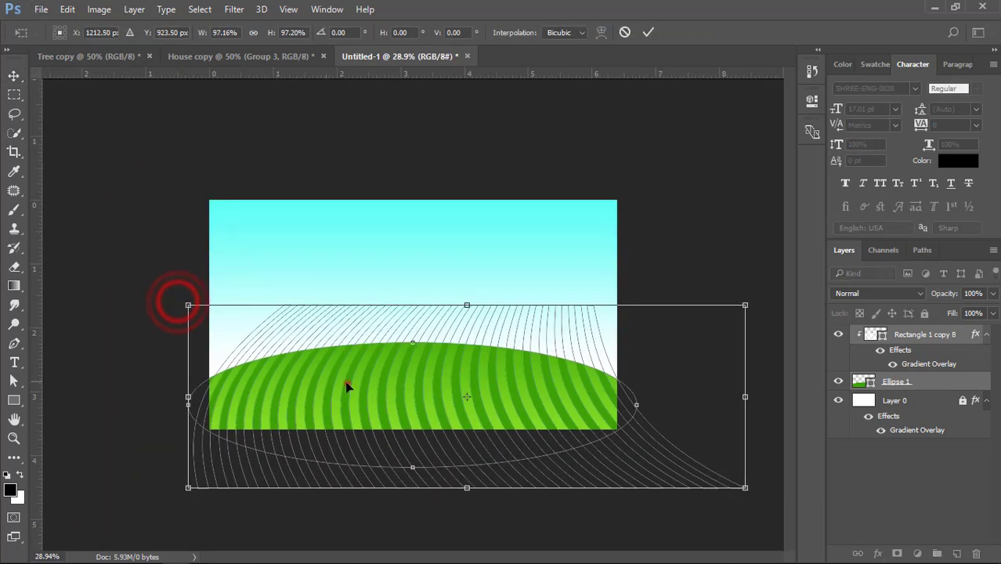
pyautogui.doubleClick(351, 383)
# Duplicate the ellipse and its stripes higher up in the scene and convert the copy to a Smart Object
pyautogui.moveTo(503, 400); pyautogui.dragTo(456, 295)
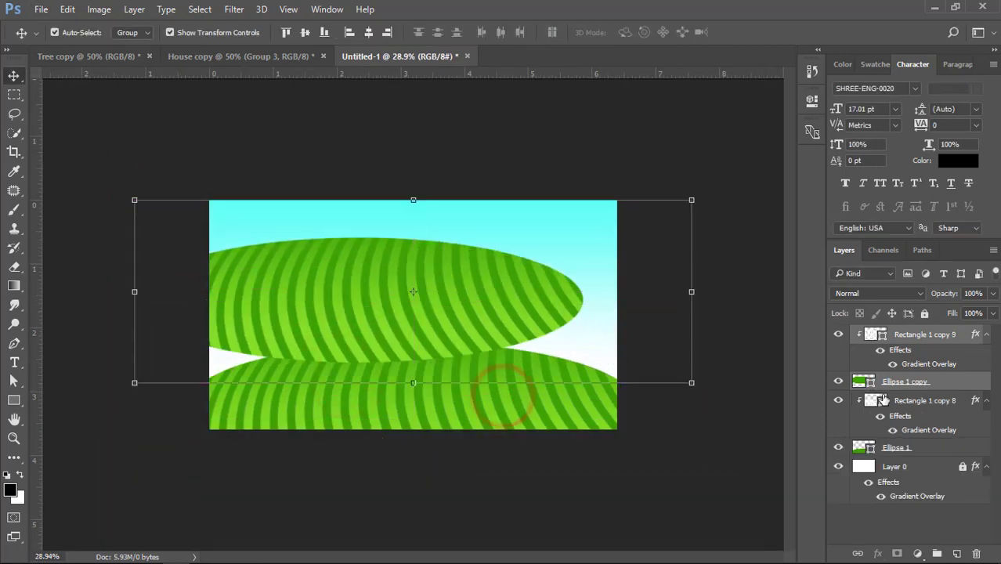
pyautogui.rightClick(944, 377)
pyautogui.click(722, 286)
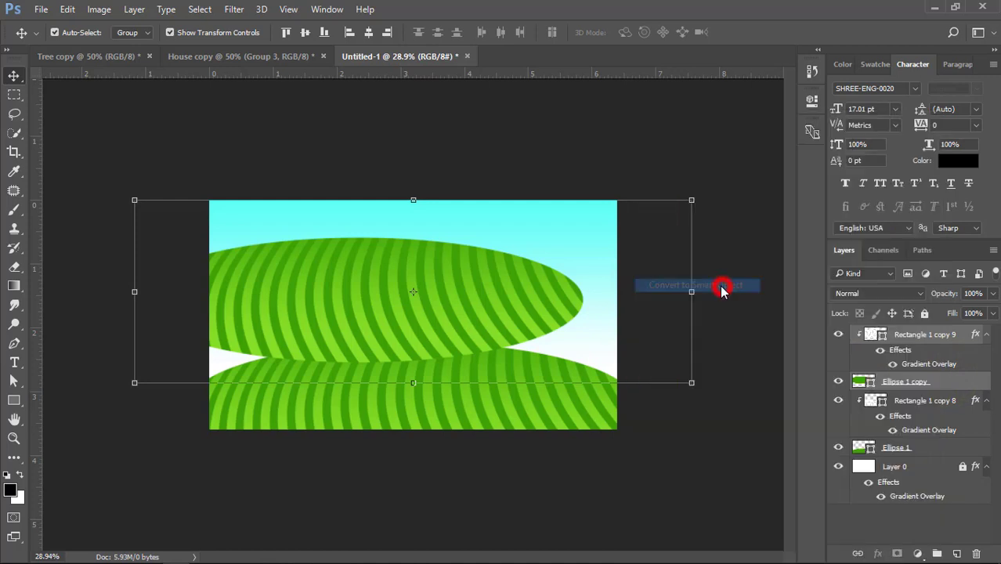
# Lower the striped hill copy and stack it behind the main hill, directly above the sky layer
pyautogui.moveTo(494, 285); pyautogui.dragTo(477, 326)
pyautogui.hotkey('ctrl', 'shift', '[')
pyautogui.hotkey('ctrl', ']')
# Scale the hill copy down and position it as a distant hill at the canvas's left edge
pyautogui.click(567, 290)
pyautogui.moveTo(569, 290); pyautogui.dragTo(469, 309)
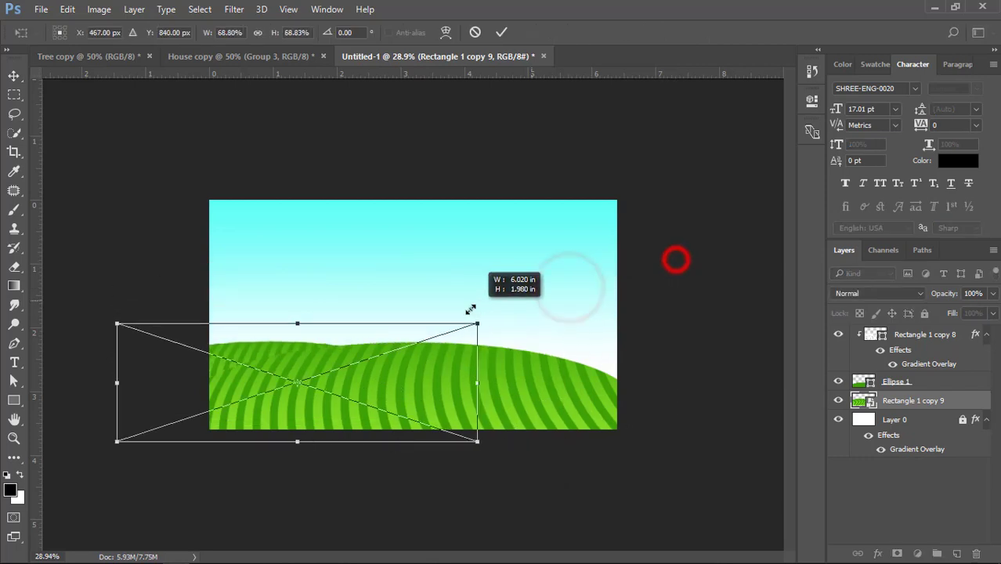
pyautogui.moveTo(355, 357); pyautogui.dragTo(394, 335)
pyautogui.doubleClick(391, 332)
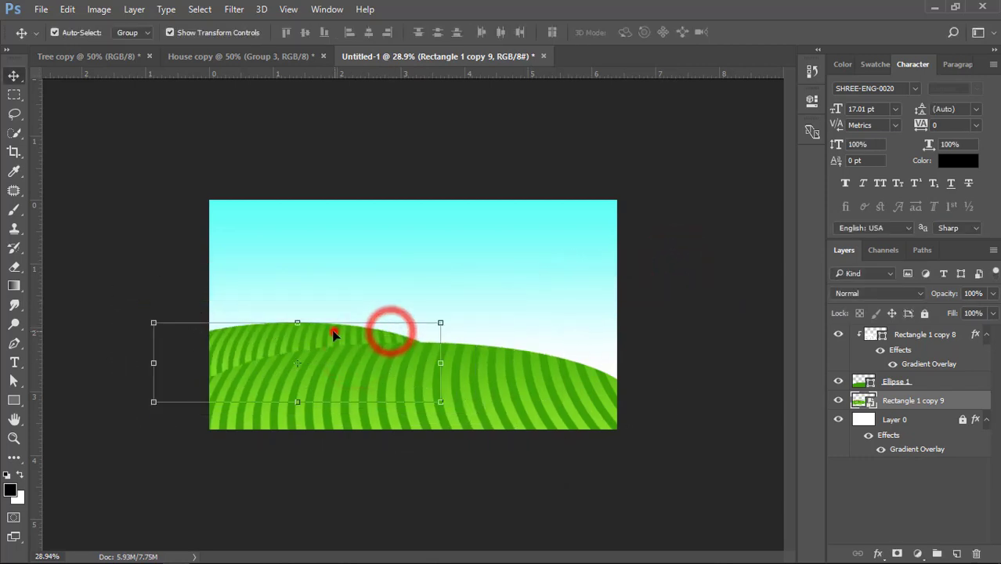
pyautogui.moveTo(333, 330); pyautogui.dragTo(317, 343)
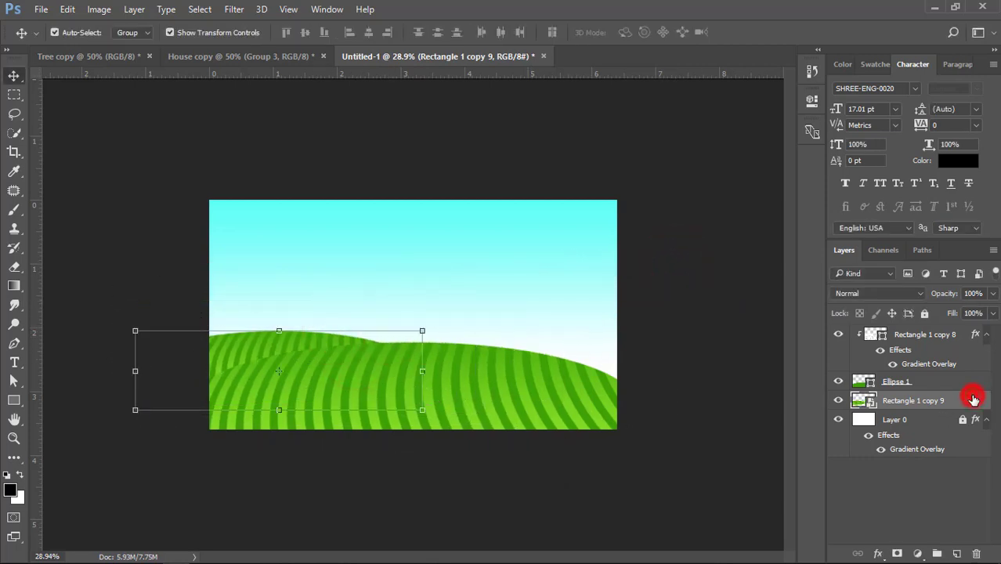
# Fade the distant hill with a white Color Overlay at 28% opacity
pyautogui.doubleClick(974, 401)
pyautogui.moveTo(335, 69); pyautogui.dragTo(708, 126)
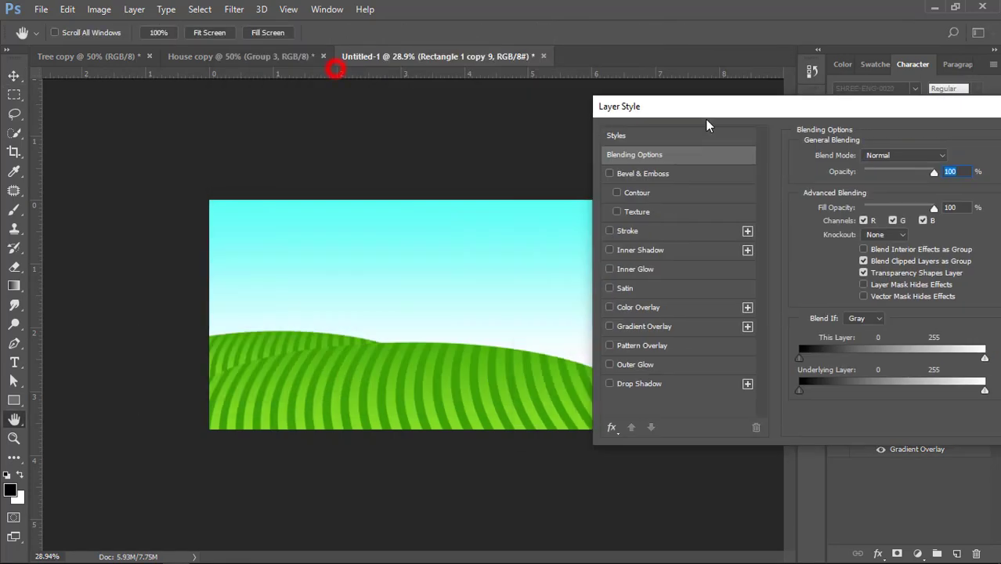
pyautogui.click(639, 309)
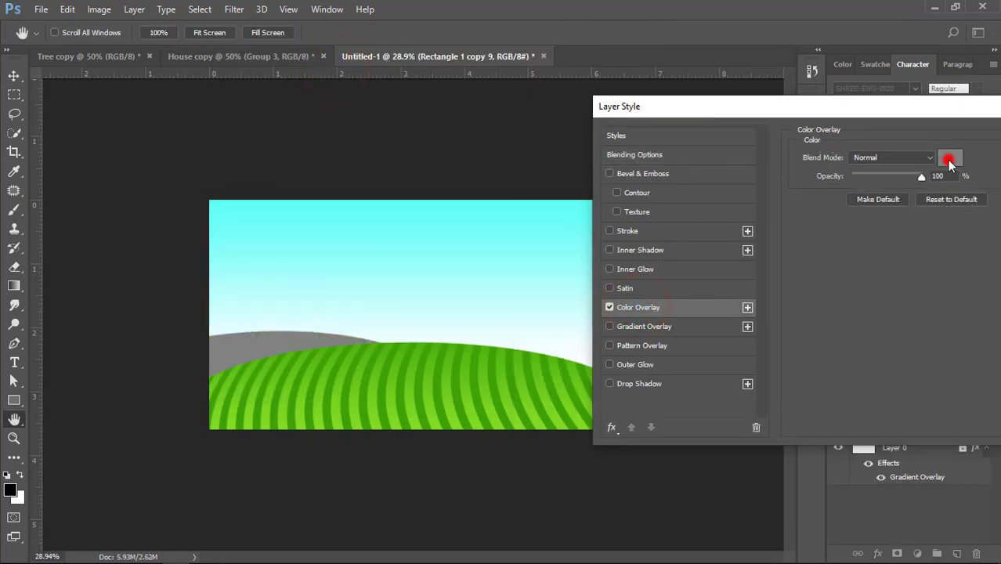
pyautogui.click(950, 159)
pyautogui.moveTo(619, 251); pyautogui.dragTo(577, 208)
pyautogui.click(889, 198)
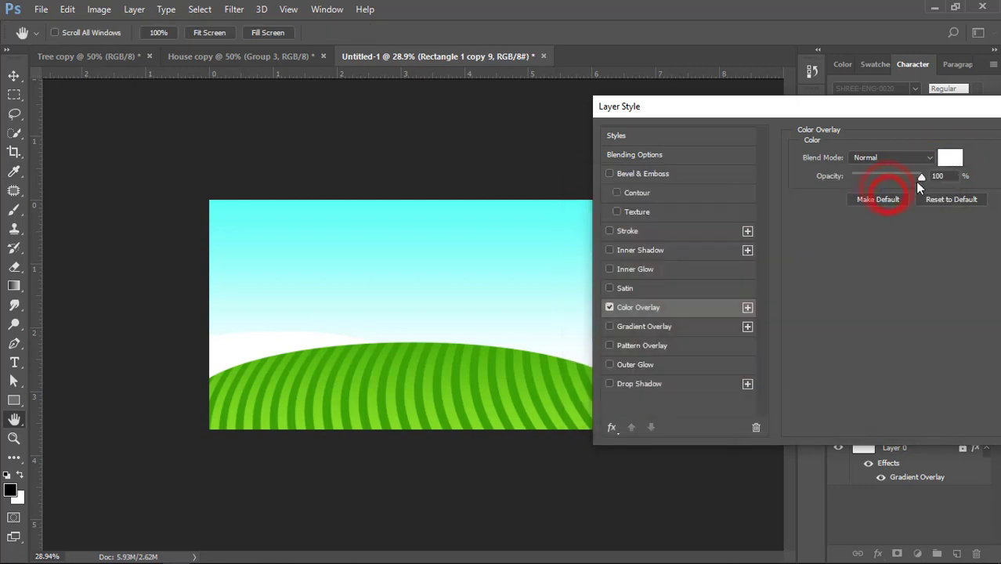
pyautogui.moveTo(919, 175); pyautogui.dragTo(874, 178)
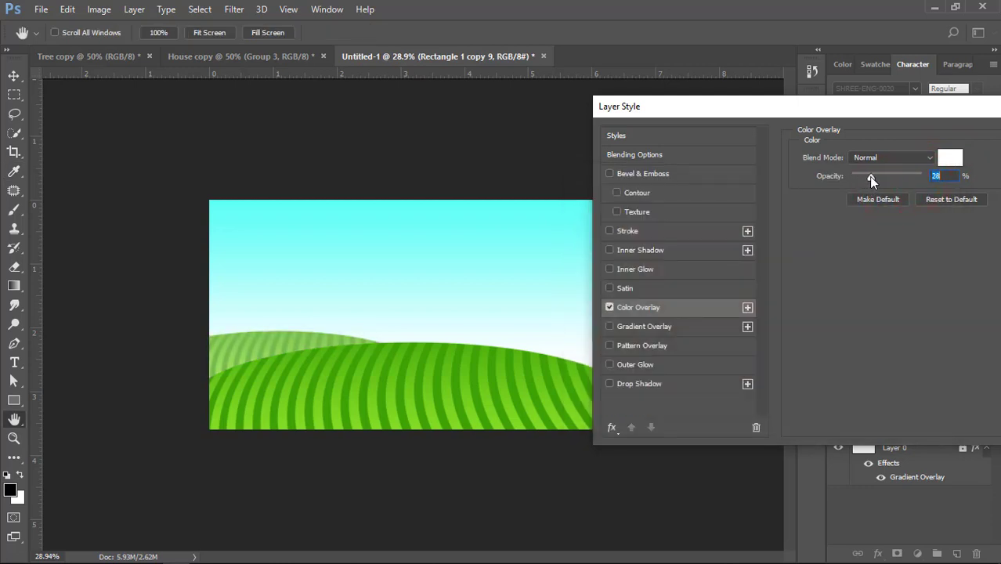
pyautogui.moveTo(792, 109); pyautogui.dragTo(623, 136)
pyautogui.click(915, 173)
pyautogui.click(324, 275)
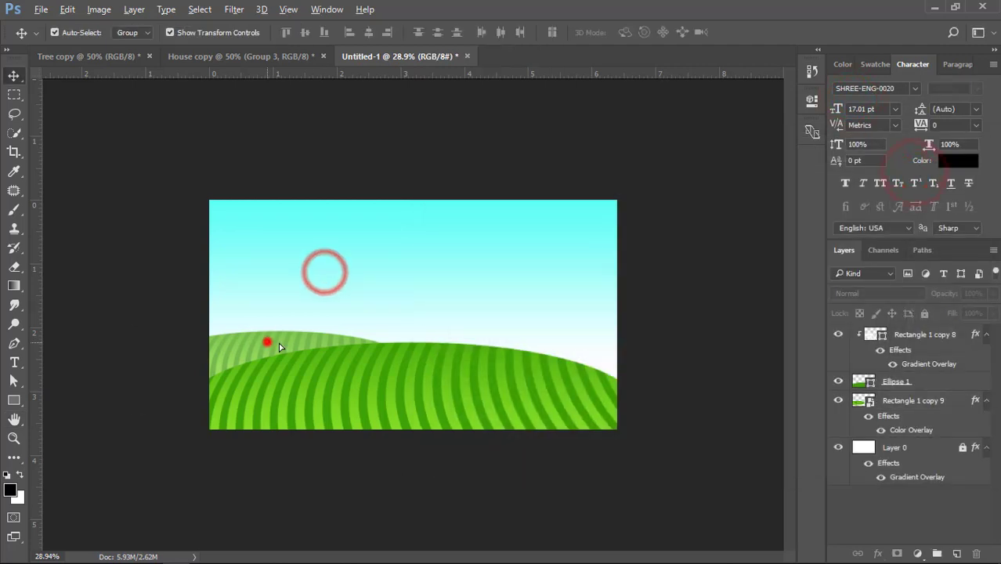
# Duplicate the faded hill to the right side of the canvas and shift the copy slightly outward and down
pyautogui.moveTo(266, 340); pyautogui.dragTo(514, 343)
pyautogui.click(467, 282)
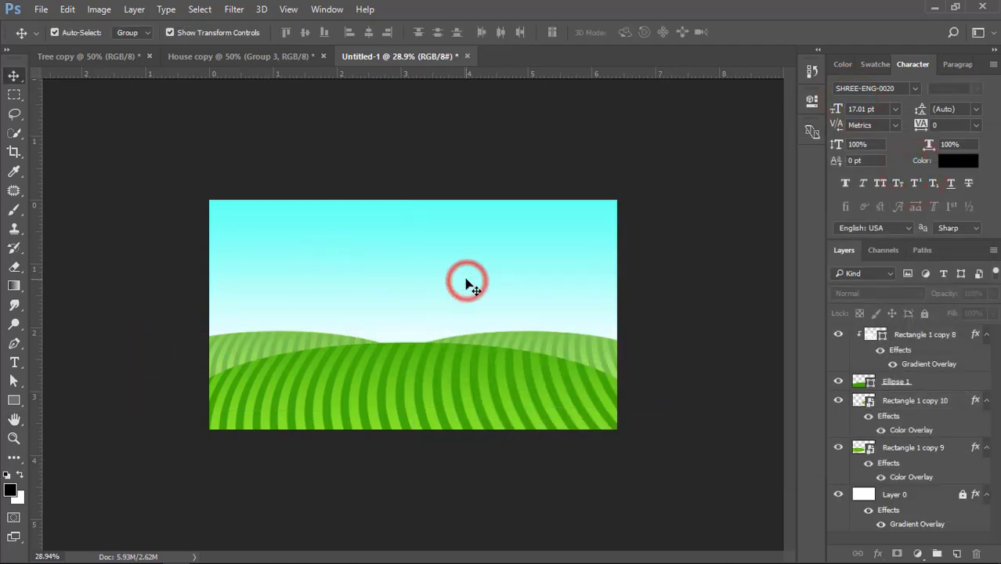
pyautogui.click(433, 375)
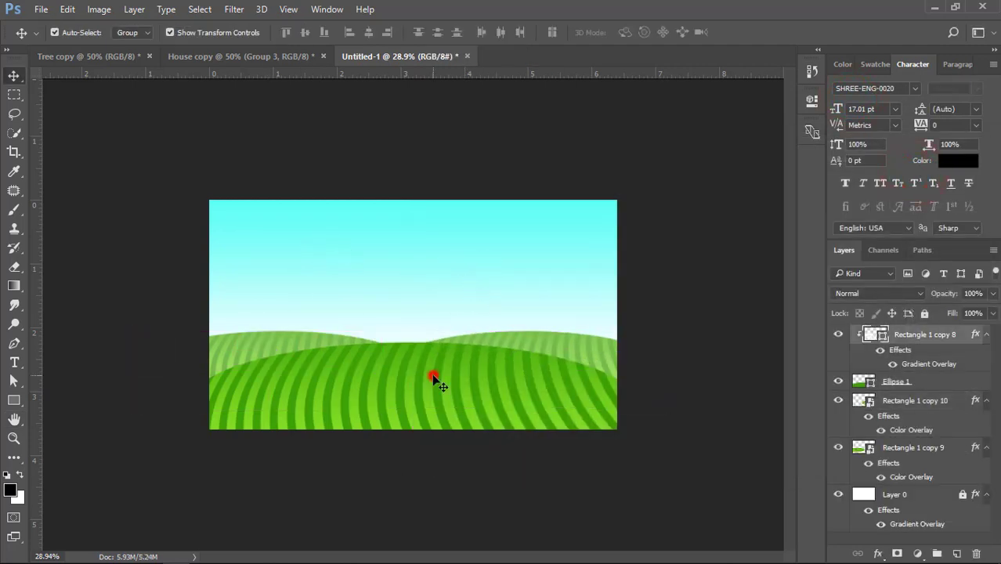
pyautogui.scroll(1, 416, 387)
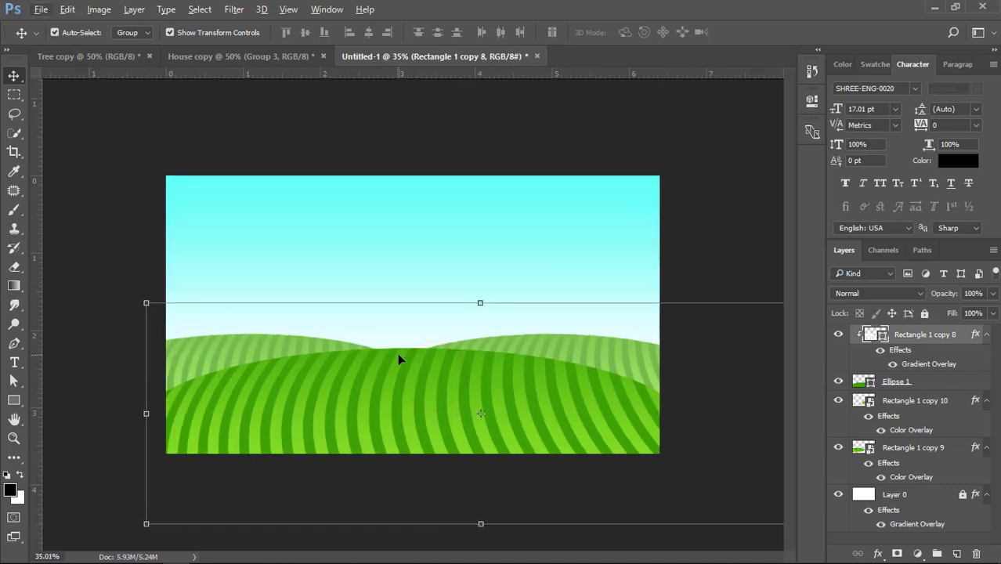
pyautogui.moveTo(584, 346); pyautogui.dragTo(618, 358)
# Group the front hill's ellipse with its stripes and shift the group slightly left and up
pyautogui.moveTo(486, 392); pyautogui.dragTo(480, 395)
pyautogui.hotkey('ctrl', 'z')
pyautogui.keyDown('ctrl'); pyautogui.click(909, 342); pyautogui.keyUp('ctrl')
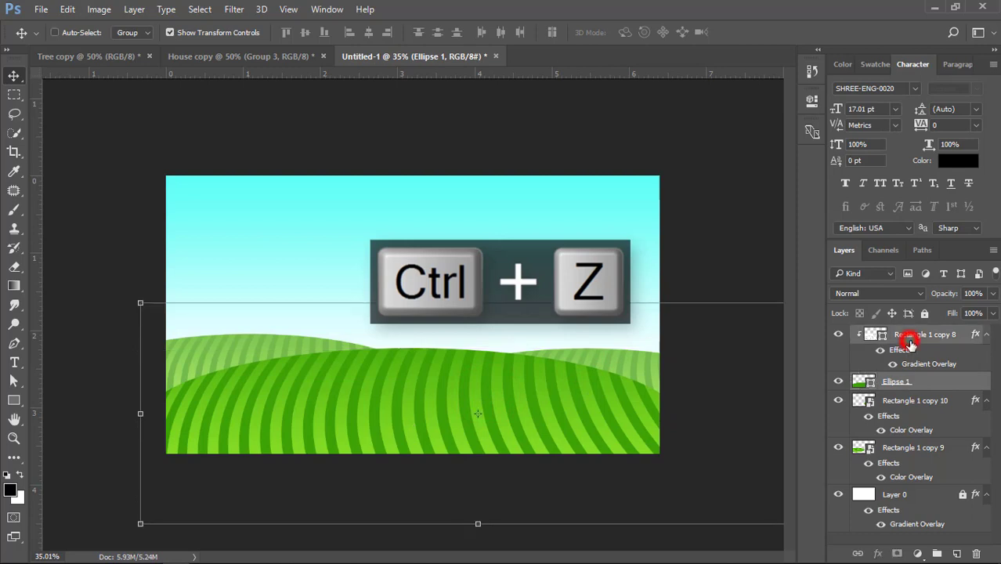
pyautogui.hotkey('ctrl', 'g')
pyautogui.moveTo(478, 393); pyautogui.dragTo(458, 389)
pyautogui.click(265, 133)
pyautogui.scroll(-1, 313, 166)
pyautogui.click(315, 163)
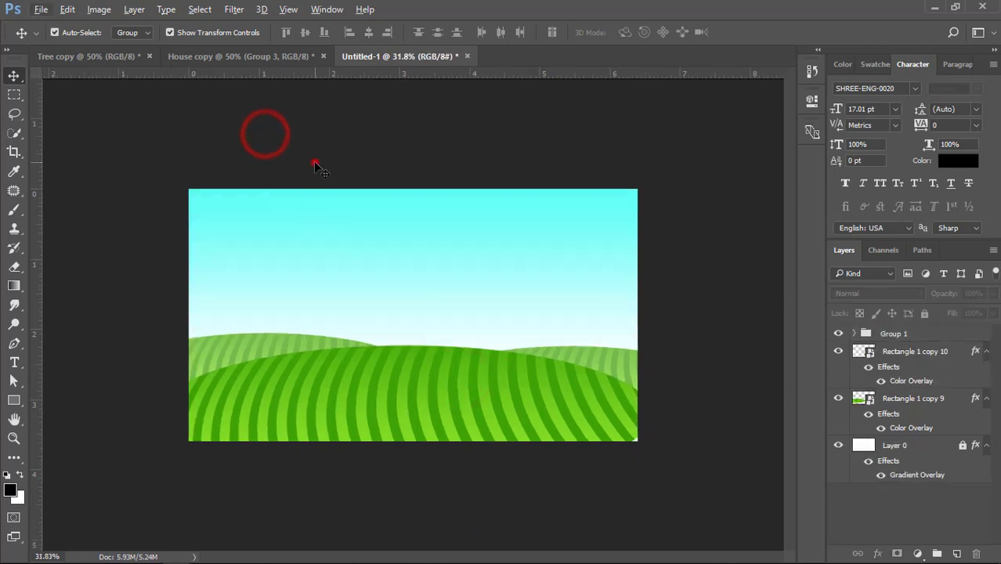
# Copy the large double house from the House copy document into the landscape and convert it to a Smart Object
pyautogui.click(226, 59)
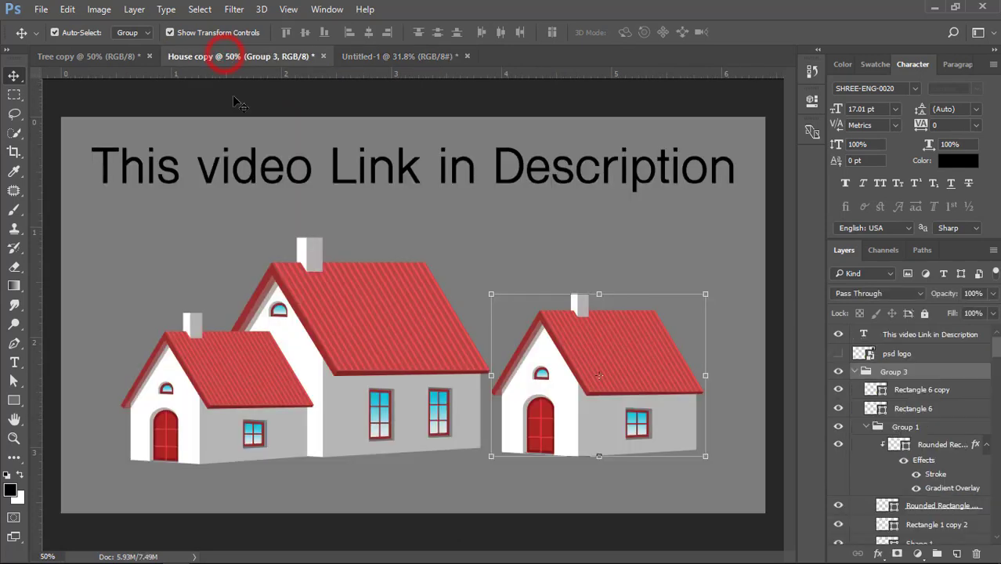
pyautogui.click(238, 103)
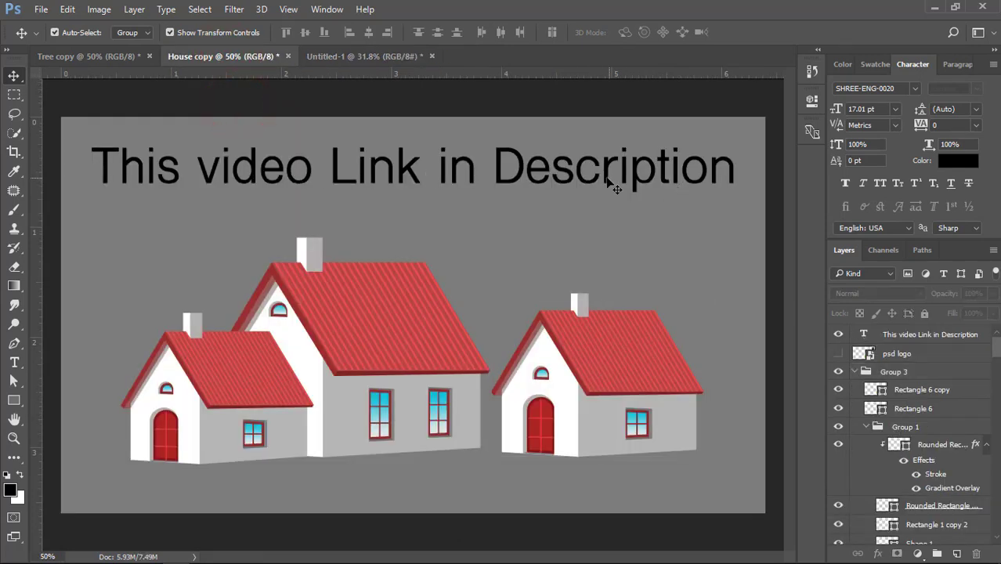
pyautogui.moveTo(370, 354)
pyautogui.mouseDown()
pyautogui.moveTo(403, 55)
pyautogui.moveTo(357, 55)
pyautogui.moveTo(365, 335)
pyautogui.mouseUp()
pyautogui.rightClick(917, 343)
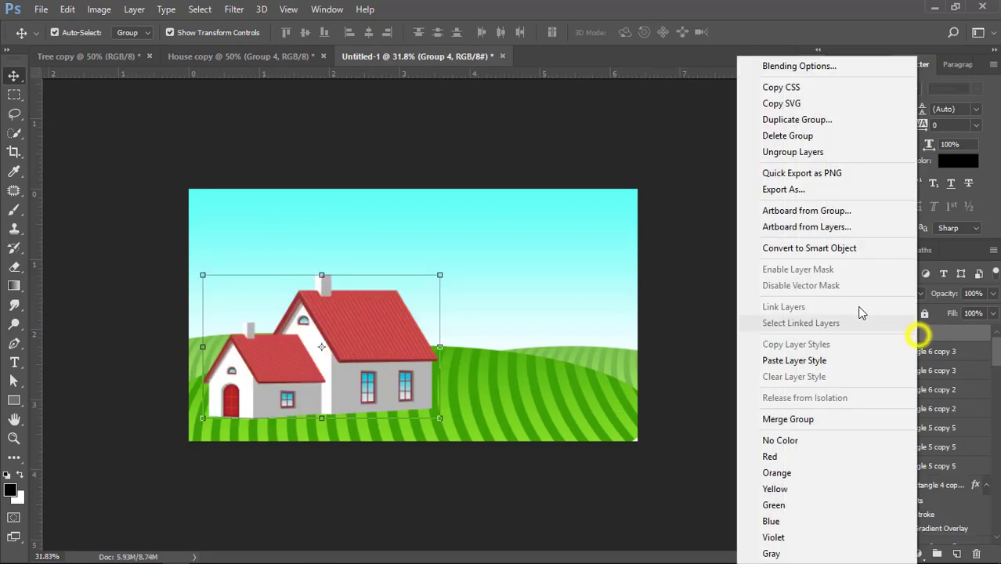
pyautogui.click(798, 250)
# Bring the single house into the landscape as a Smart Object and place it against the double house's right side
pyautogui.click(259, 57)
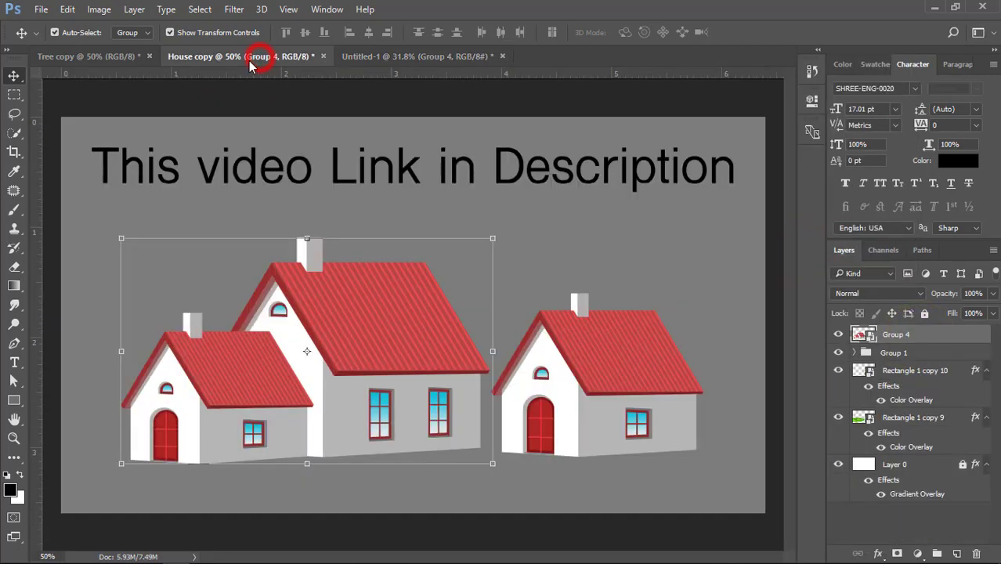
pyautogui.moveTo(597, 354); pyautogui.dragTo(535, 321)
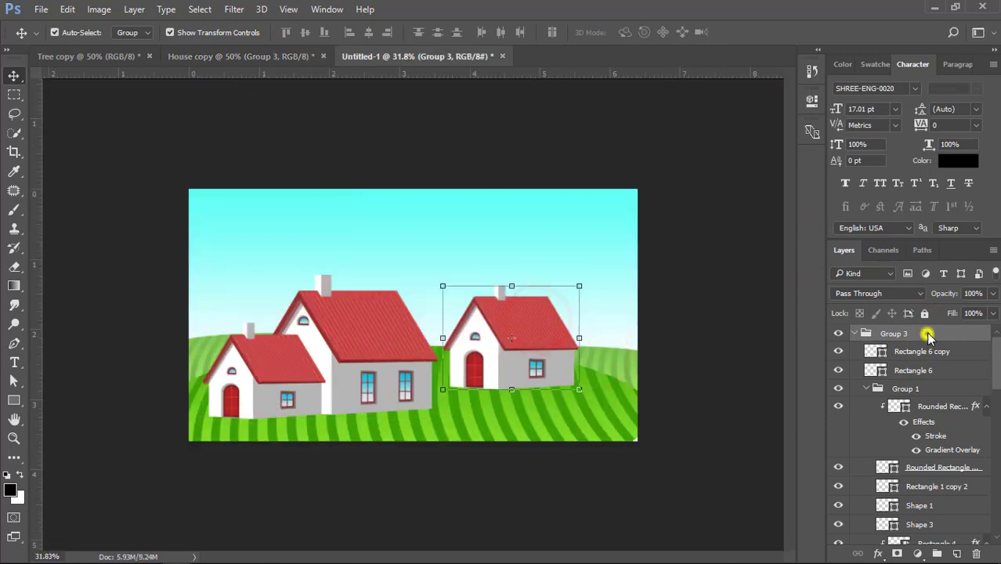
pyautogui.rightClick(928, 336)
pyautogui.click(798, 246)
pyautogui.hotkey('ctrl', '+')
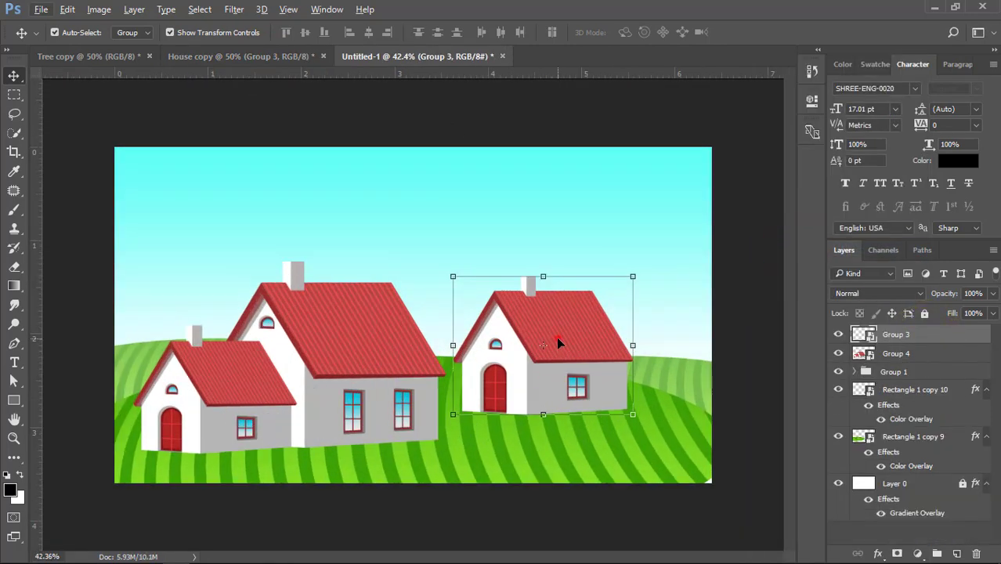
pyautogui.moveTo(557, 341); pyautogui.dragTo(515, 373)
# Scale both houses down together onto the hilltop and stack them behind the front hill group
pyautogui.keyDown('shift'); pyautogui.click(362, 330); pyautogui.keyUp('shift')
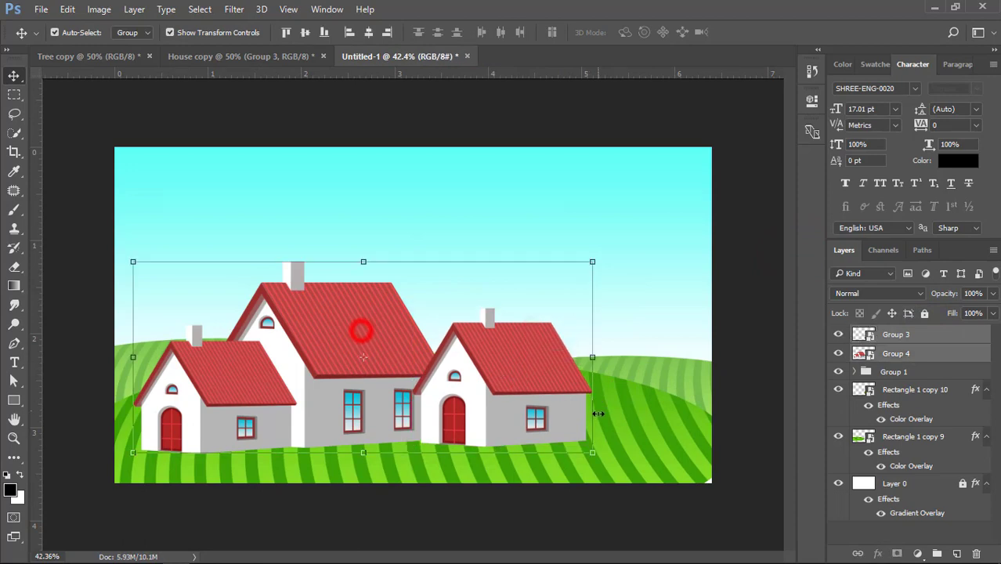
pyautogui.moveTo(594, 453); pyautogui.dragTo(512, 415)
pyautogui.moveTo(473, 384); pyautogui.dragTo(537, 338)
pyautogui.press('Return')
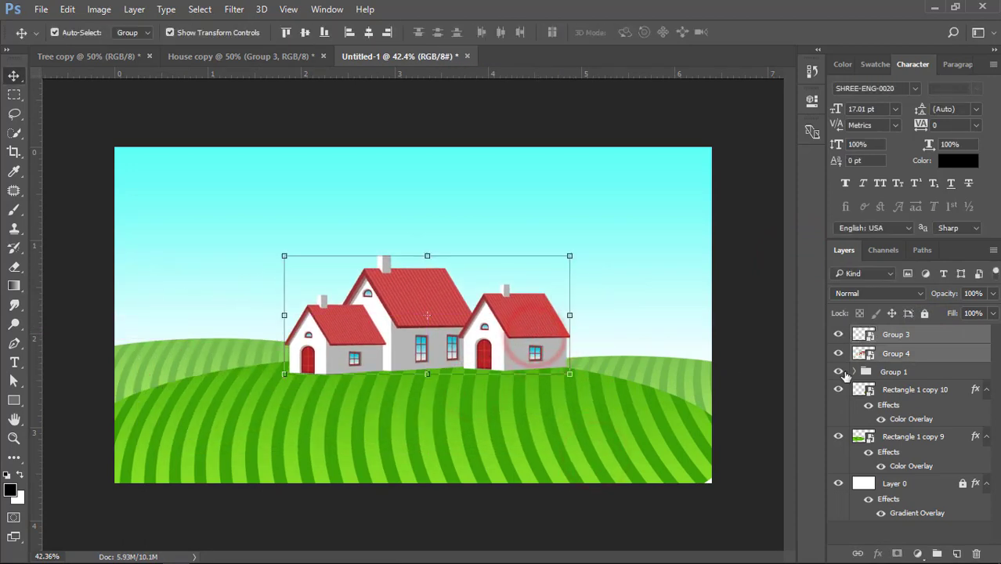
pyautogui.hotkey('ctrl', '[')
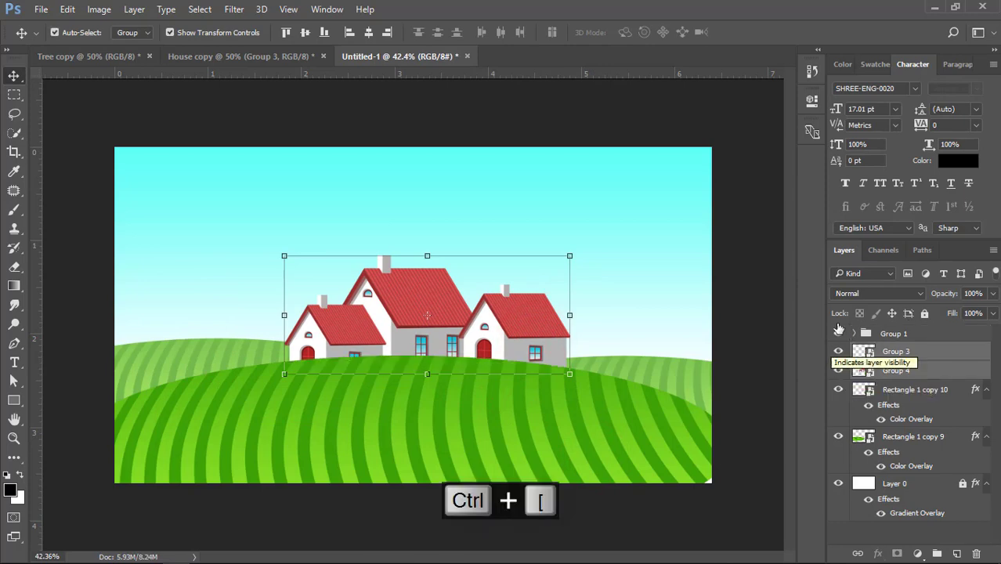
# Scale both houses down further in two passes and lower them so their bases sit behind the hilltop
pyautogui.moveTo(574, 256); pyautogui.dragTo(530, 274)
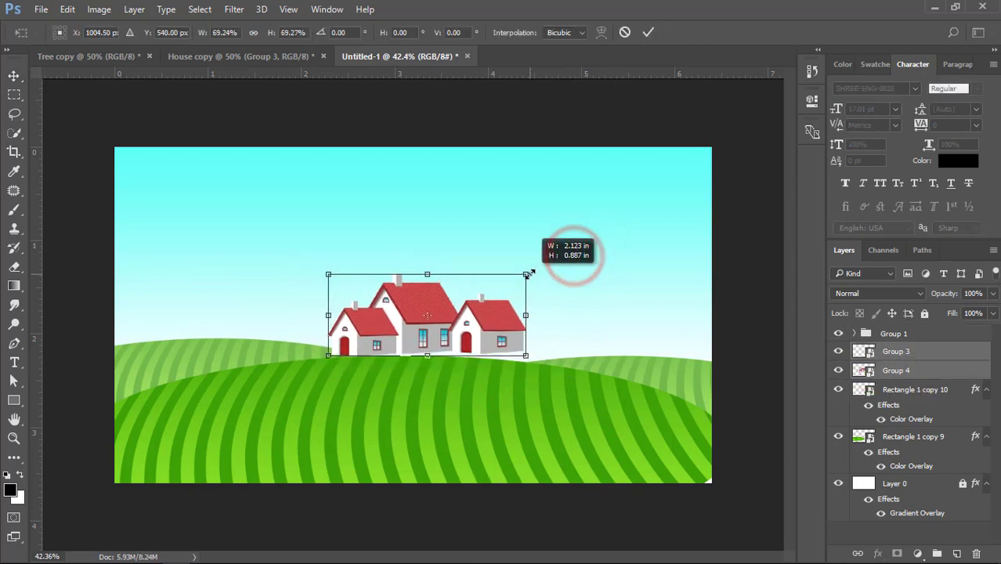
pyautogui.moveTo(489, 324); pyautogui.dragTo(488, 336)
pyautogui.doubleClick(487, 335)
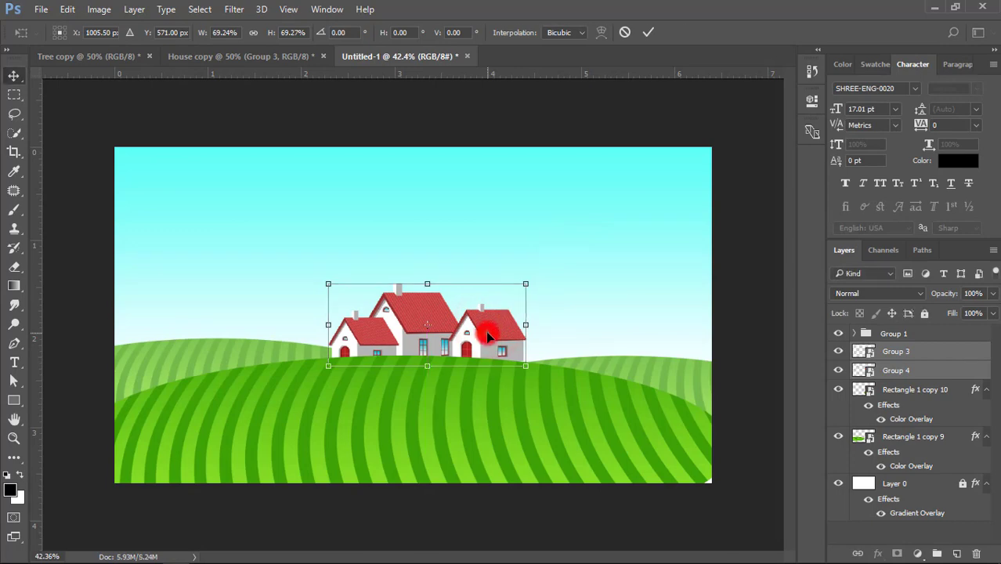
pyautogui.moveTo(525, 366); pyautogui.dragTo(494, 354)
pyautogui.moveTo(473, 336); pyautogui.dragTo(472, 344)
pyautogui.doubleClick(472, 341)
pyautogui.click(499, 256)
pyautogui.scroll(2, 410, 350)
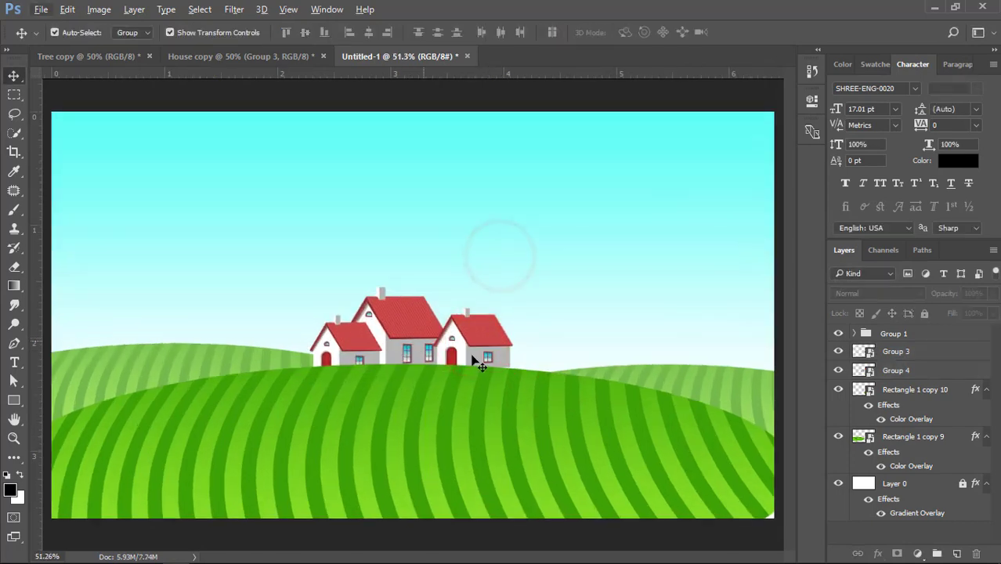
# Move both houses together slightly left and nudge them up along the front hill's crest
pyautogui.click(490, 350)
pyautogui.keyDown('shift'); pyautogui.click(392, 325); pyautogui.keyUp('shift')
pyautogui.moveTo(392, 325); pyautogui.dragTo(381, 328)
pyautogui.press('Up')
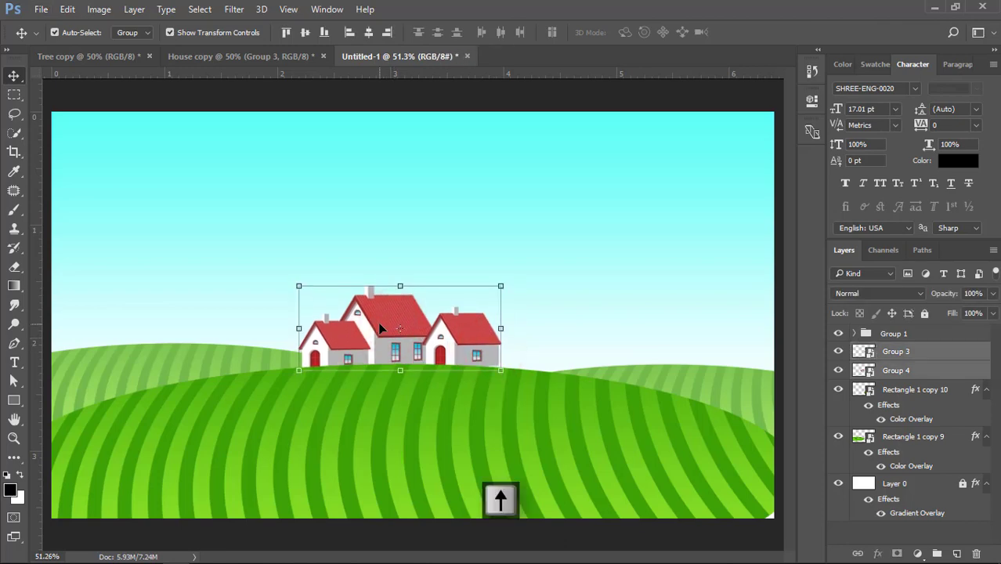
pyautogui.click(561, 208)
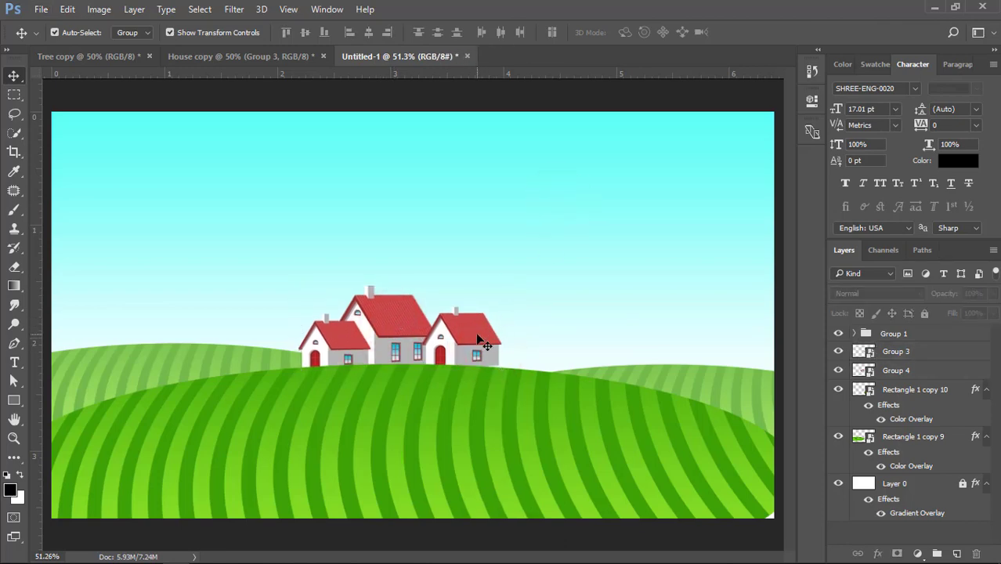
# Shift the single house left to overlap the double house more, then nudge it down and slightly right
pyautogui.moveTo(484, 343); pyautogui.dragTo(474, 343)
pyautogui.press('Down')
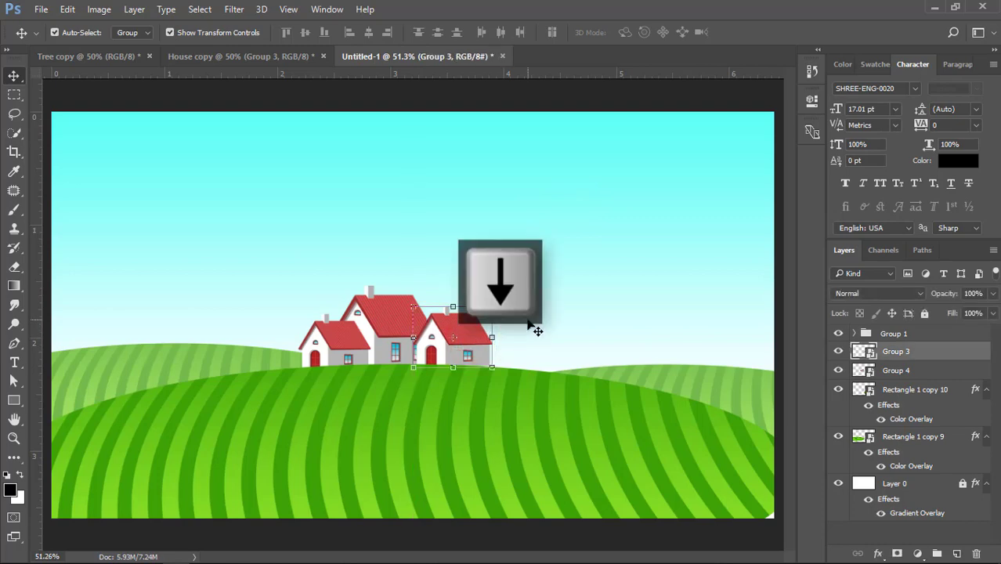
pyautogui.press('Right')
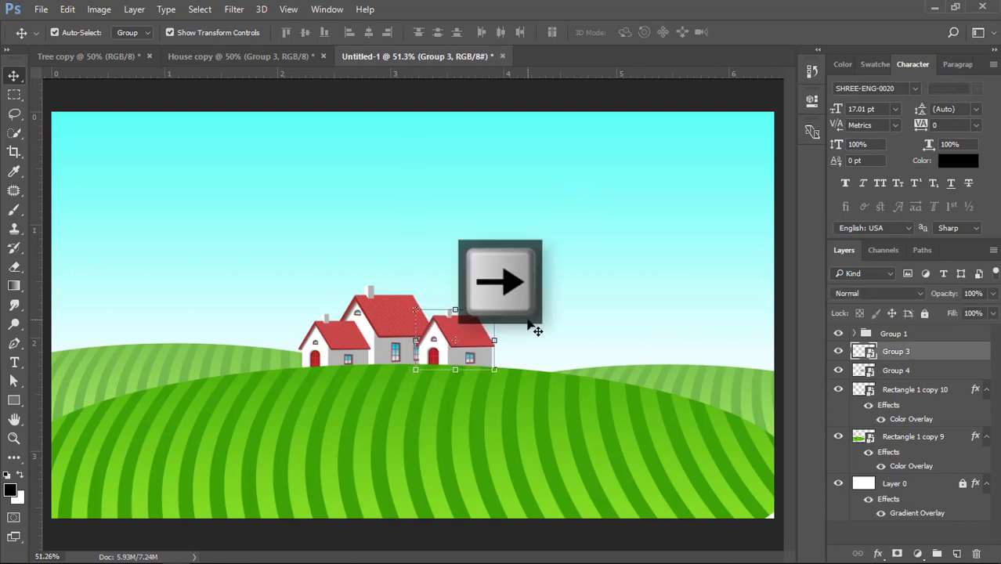
pyautogui.press('Down')
pyautogui.click(581, 291)
pyautogui.scroll(-2, 475, 325)
pyautogui.click(509, 289)
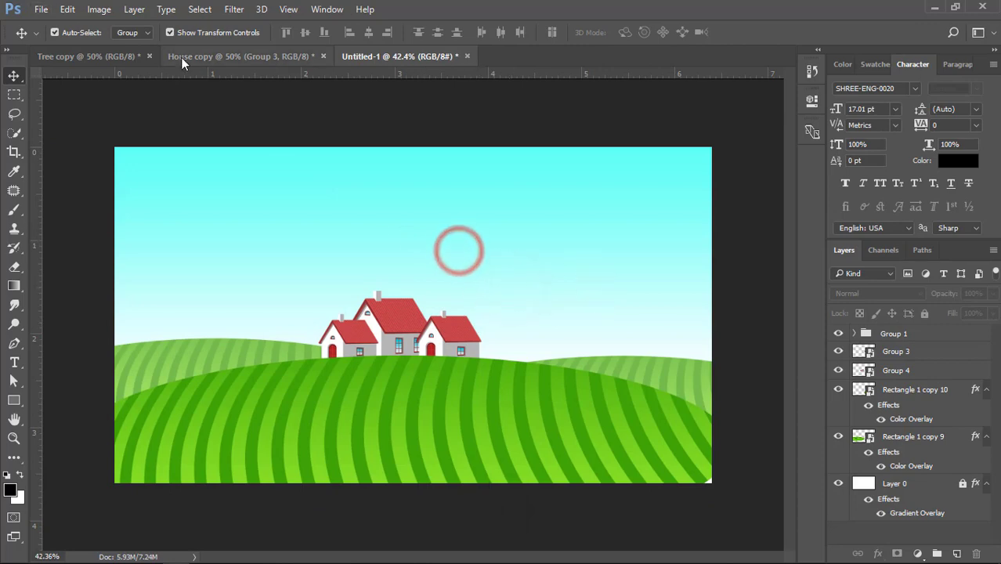
# Copy the leafy tree from the Tree copy document into the landscape and convert it to a Smart Object
pyautogui.click(130, 57)
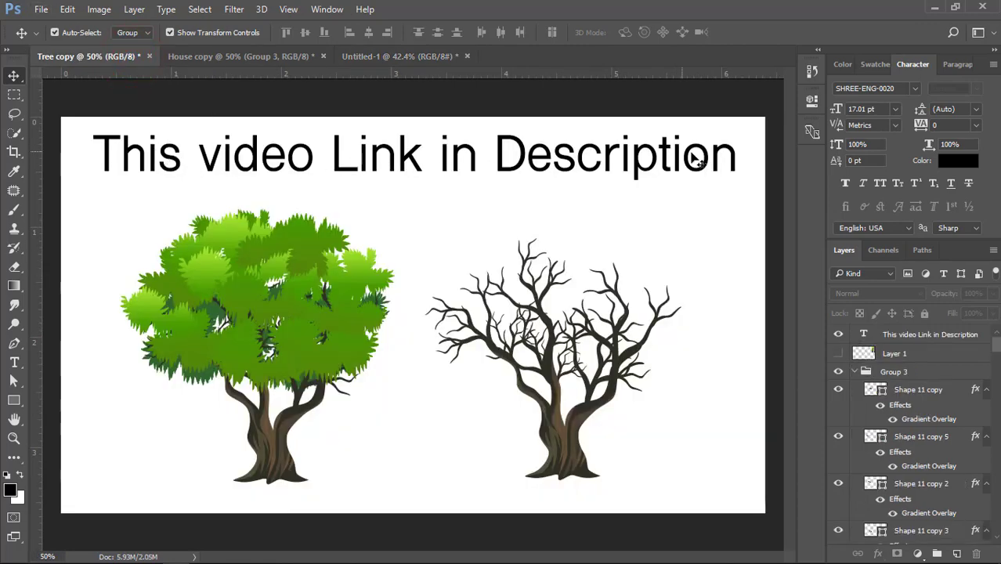
pyautogui.moveTo(298, 308); pyautogui.dragTo(264, 59)
pyautogui.moveTo(350, 61); pyautogui.dragTo(264, 220)
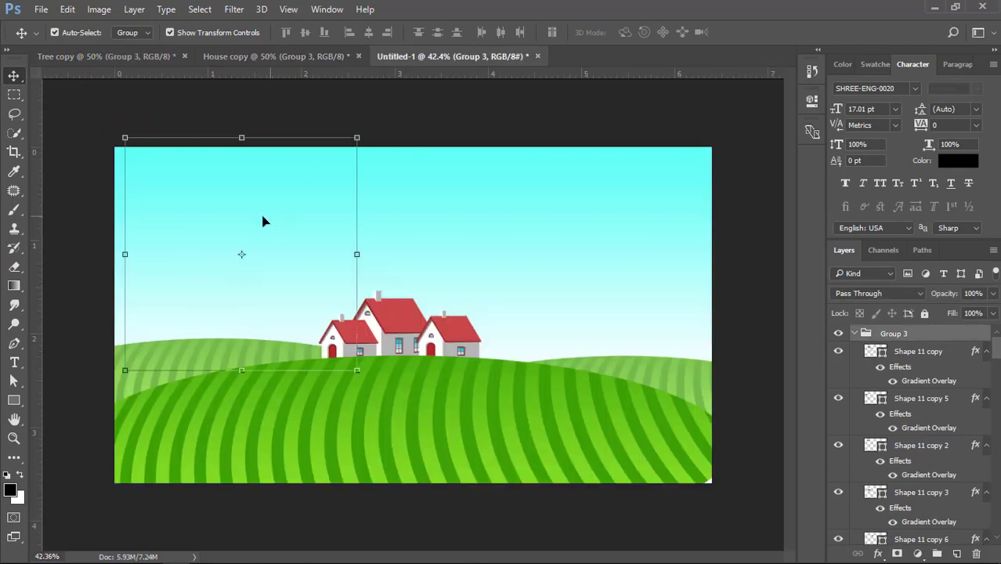
pyautogui.rightClick(910, 332)
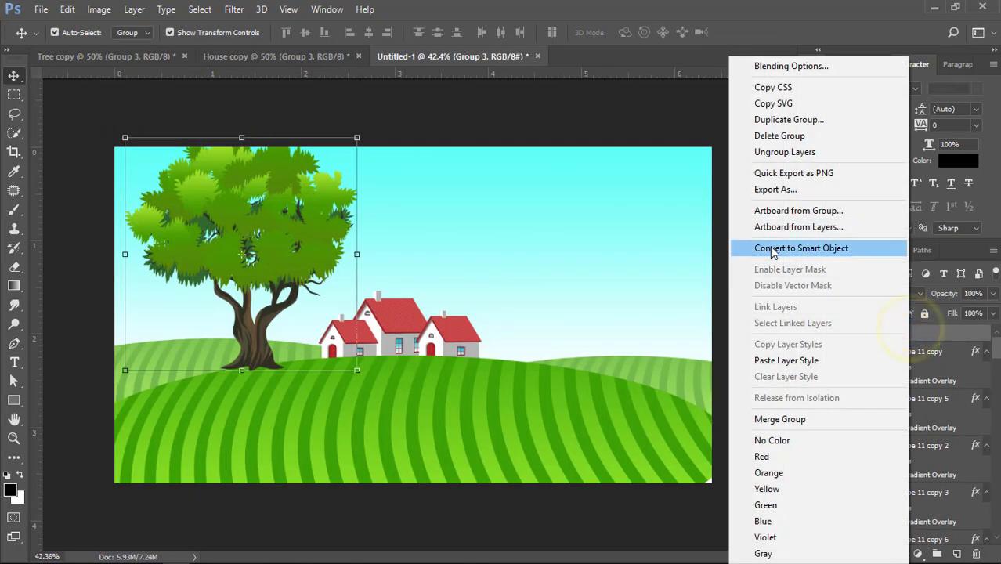
pyautogui.click(771, 245)
# Place the tree at the landscape's left edge and enlarge it to about 136.5%, with its trunk reaching the bottom
pyautogui.moveTo(309, 210); pyautogui.dragTo(252, 295)
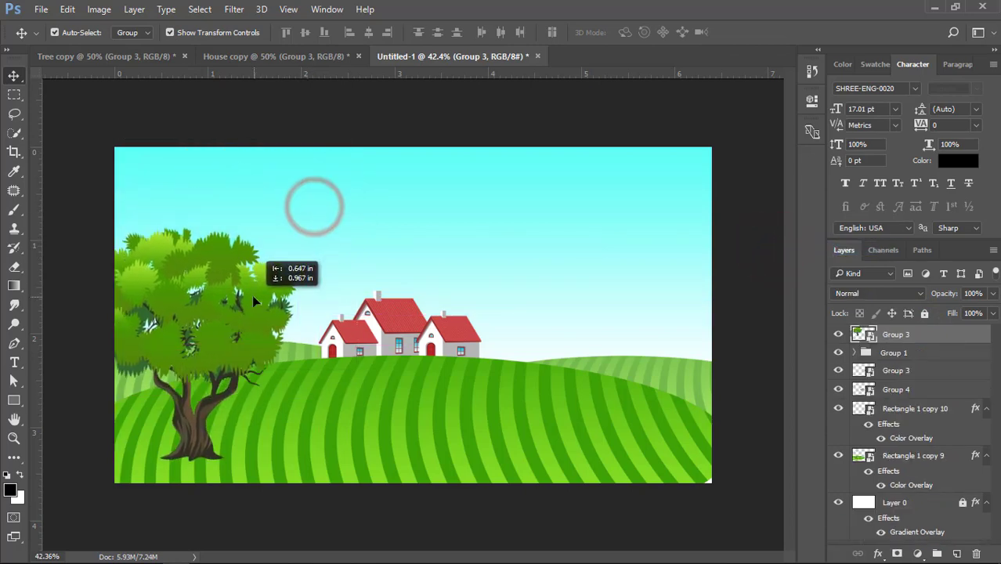
pyautogui.hotkey('ctrl', 't')
pyautogui.moveTo(297, 225); pyautogui.dragTo(339, 183)
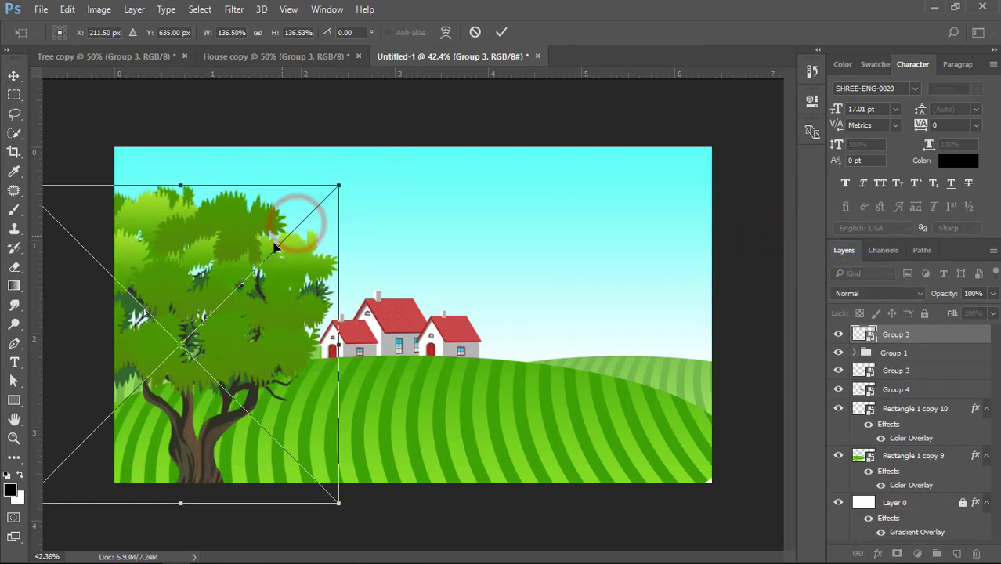
pyautogui.moveTo(274, 247); pyautogui.dragTo(241, 238)
pyautogui.doubleClick(242, 239)
pyautogui.click(395, 208)
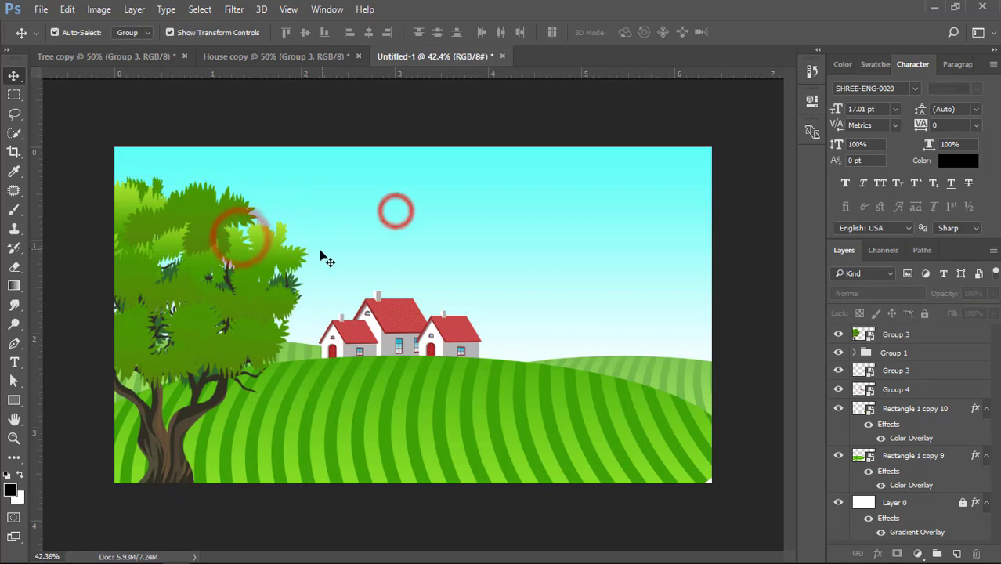
# Add a new empty layer directly above the front hill group
pyautogui.click(365, 362)
pyautogui.scroll(4, 343, 432)
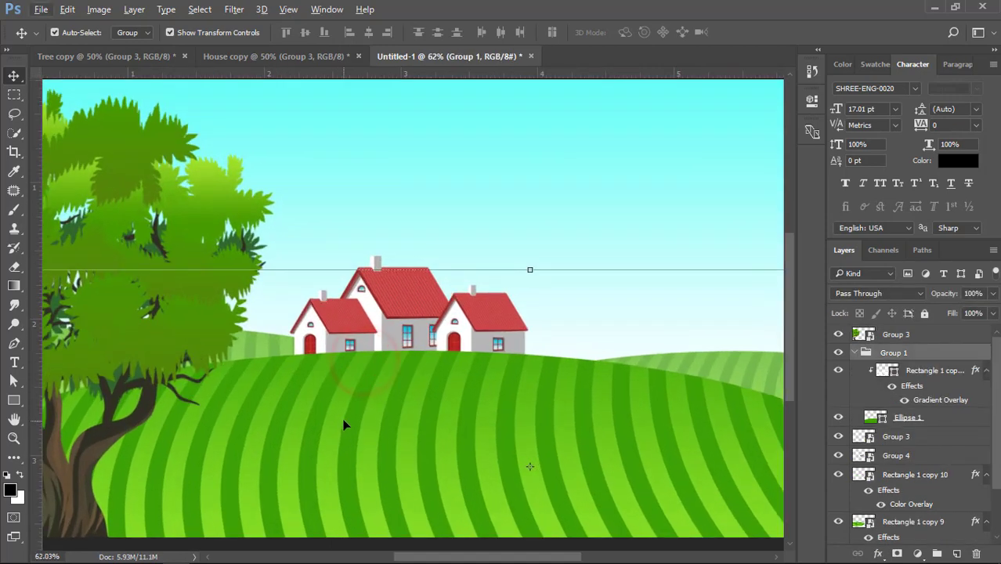
pyautogui.moveTo(380, 387); pyautogui.dragTo(388, 274)
pyautogui.click(855, 353)
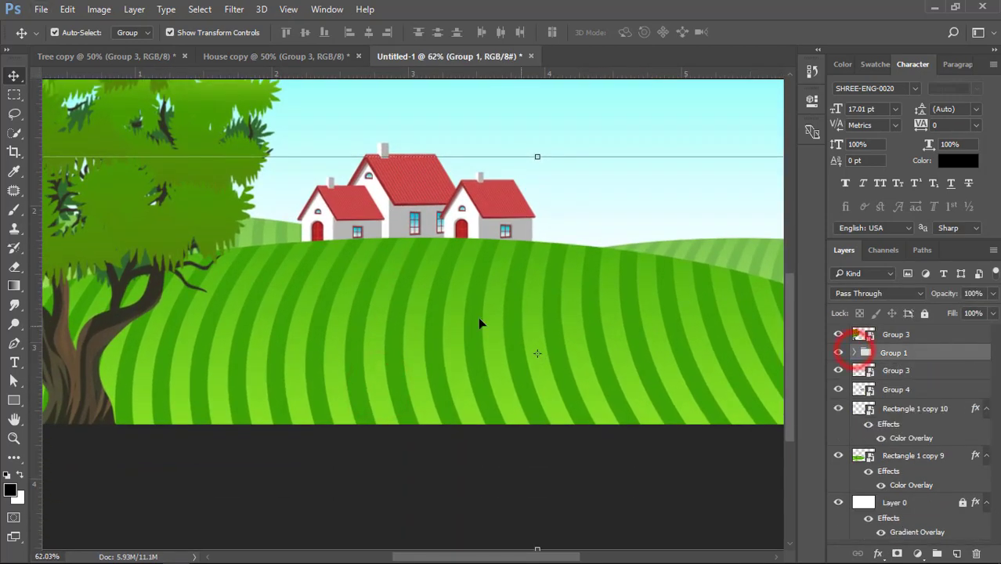
pyautogui.click(956, 554)
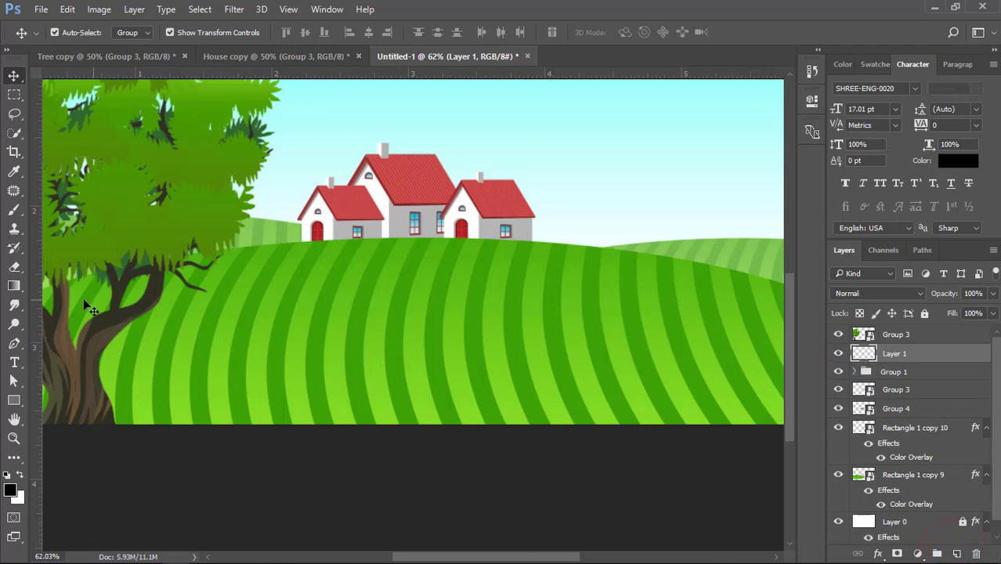
# Draw a curved black road shape with the Pen tool, widening from beside the left house to the canvas's bottom edge
pyautogui.click(14, 345)
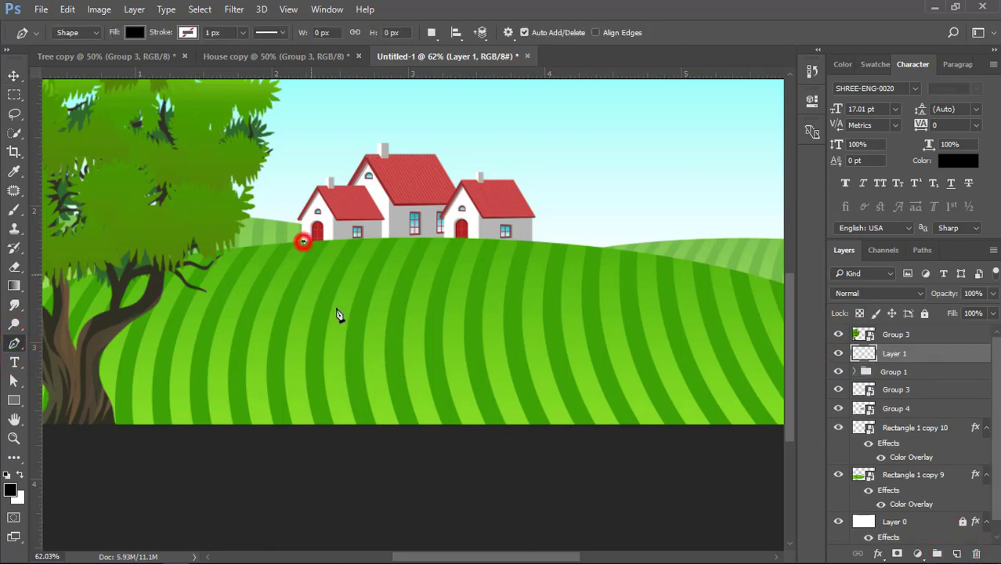
pyautogui.scroll(-5, 624, 430)
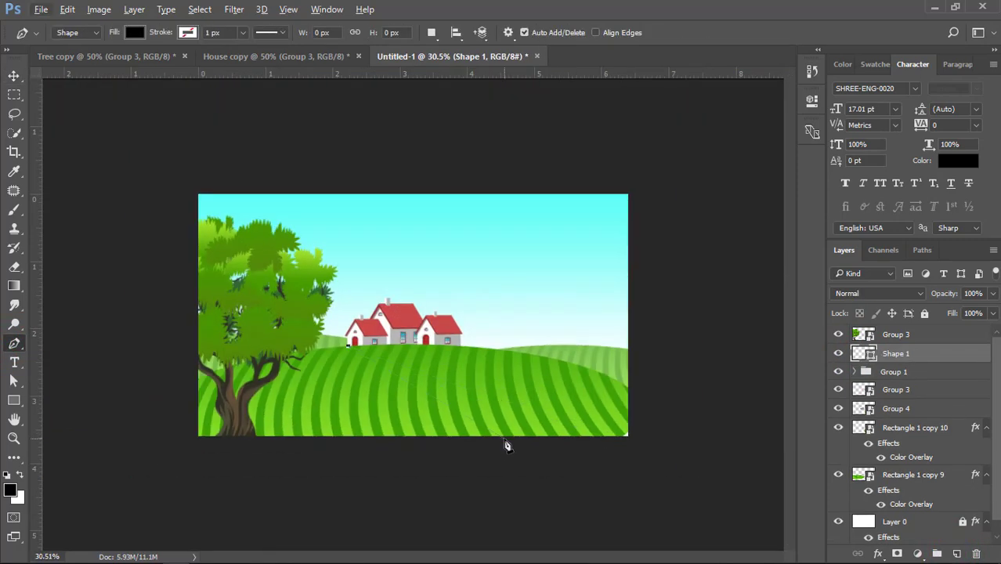
pyautogui.moveTo(666, 477); pyautogui.dragTo(678, 459)
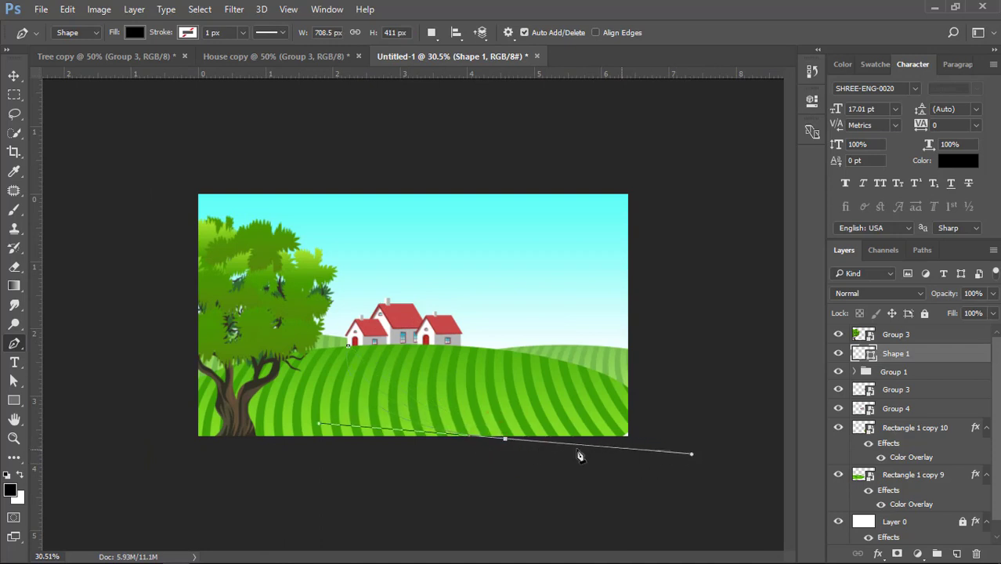
pyautogui.click(294, 443)
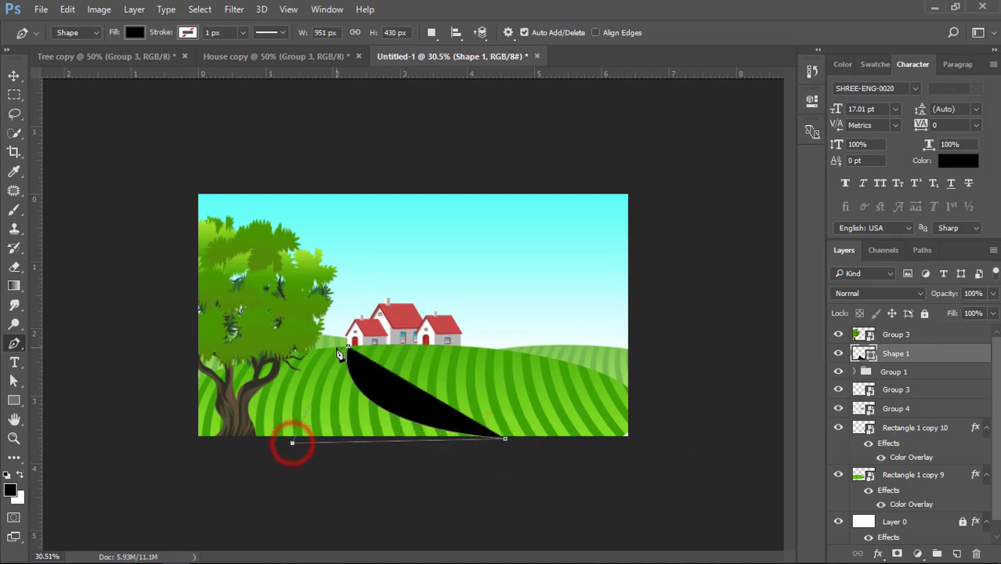
pyautogui.moveTo(382, 324); pyautogui.dragTo(406, 313)
pyautogui.scroll(4, 340, 350)
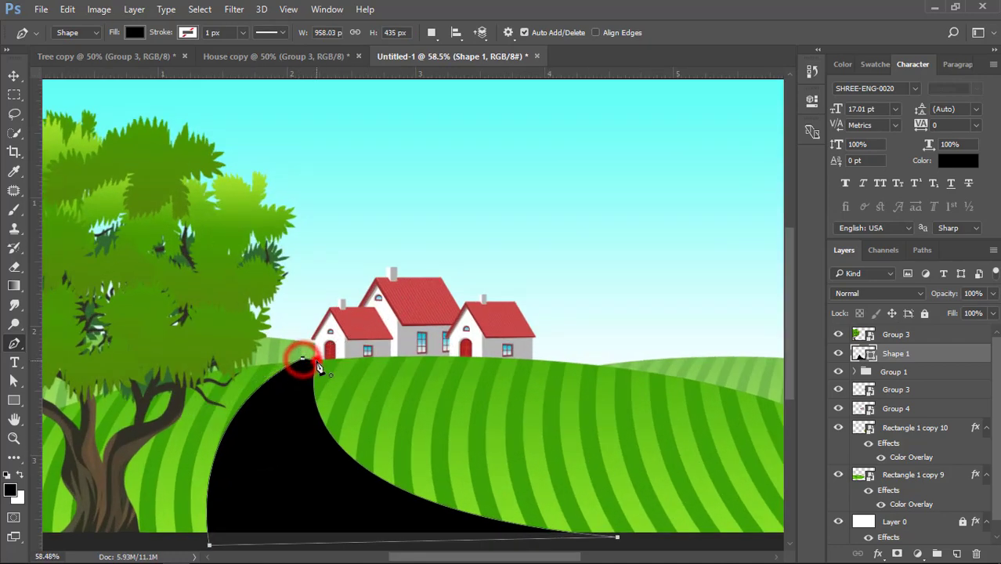
# Lower the anchor at the road's upper left onto the front hill's crest
pyautogui.scroll(5, 315, 362)
pyautogui.click(14, 380)
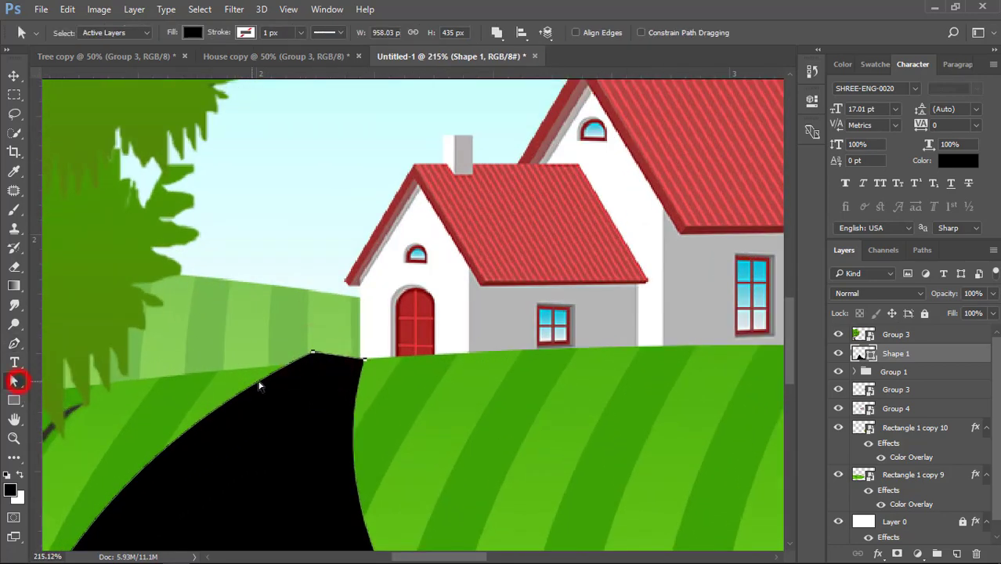
pyautogui.click(312, 357)
pyautogui.scroll(4, 312, 357)
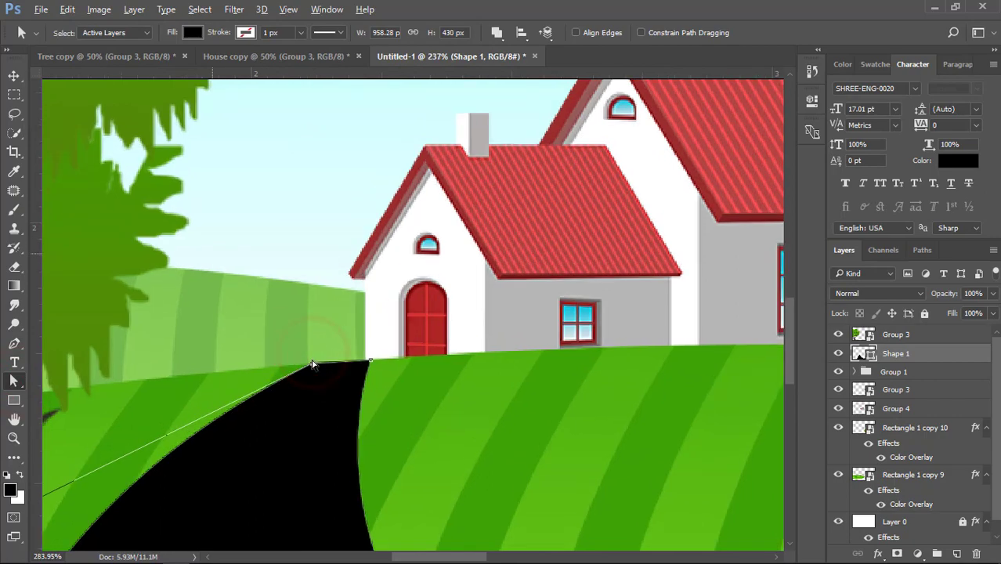
pyautogui.scroll(-2, 315, 370)
pyautogui.click(312, 373)
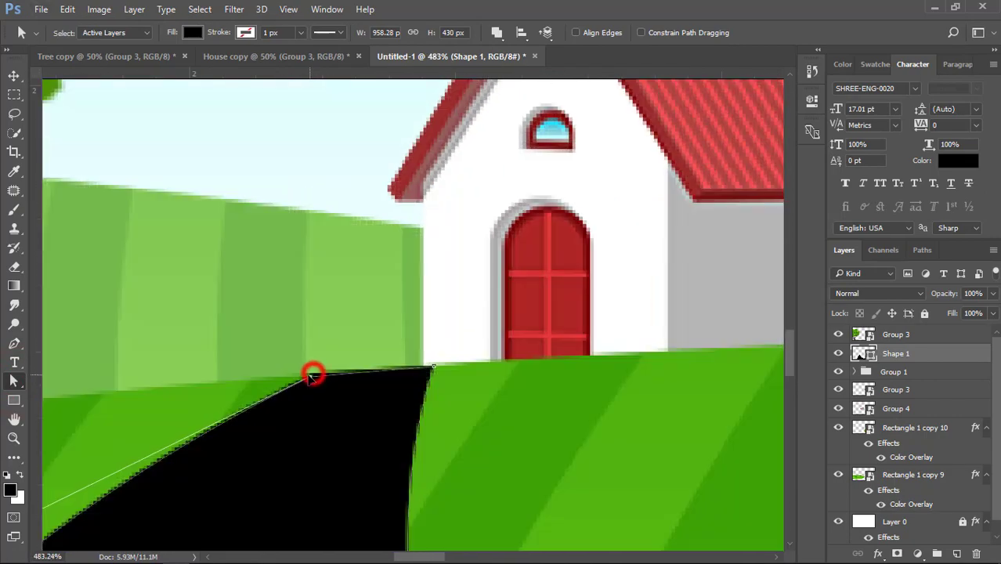
# Move the road's upper right anchor left and fine-tune both top anchors to follow the hill's crest
pyautogui.moveTo(435, 370); pyautogui.dragTo(398, 369)
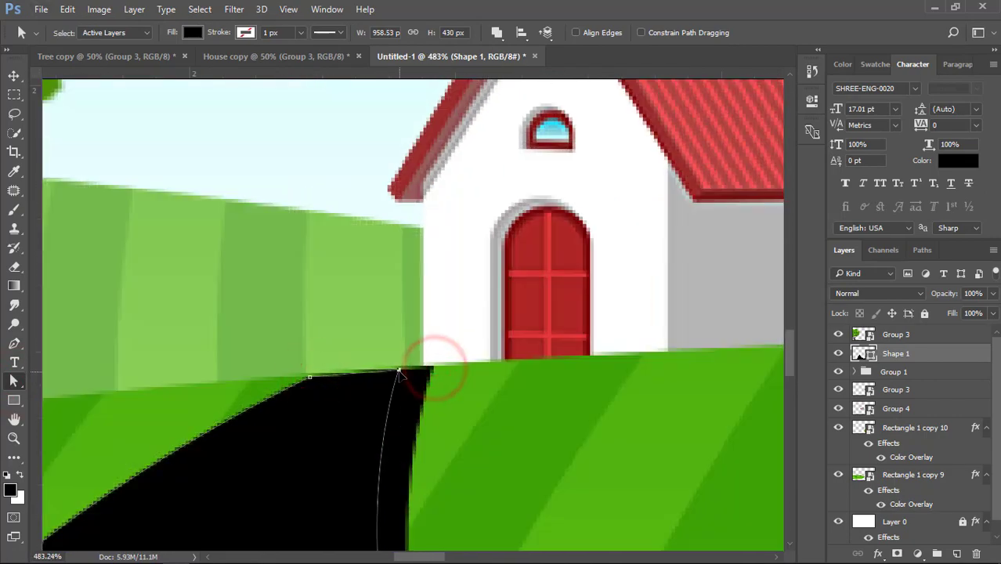
pyautogui.click(306, 380)
pyautogui.moveTo(298, 380); pyautogui.dragTo(292, 377)
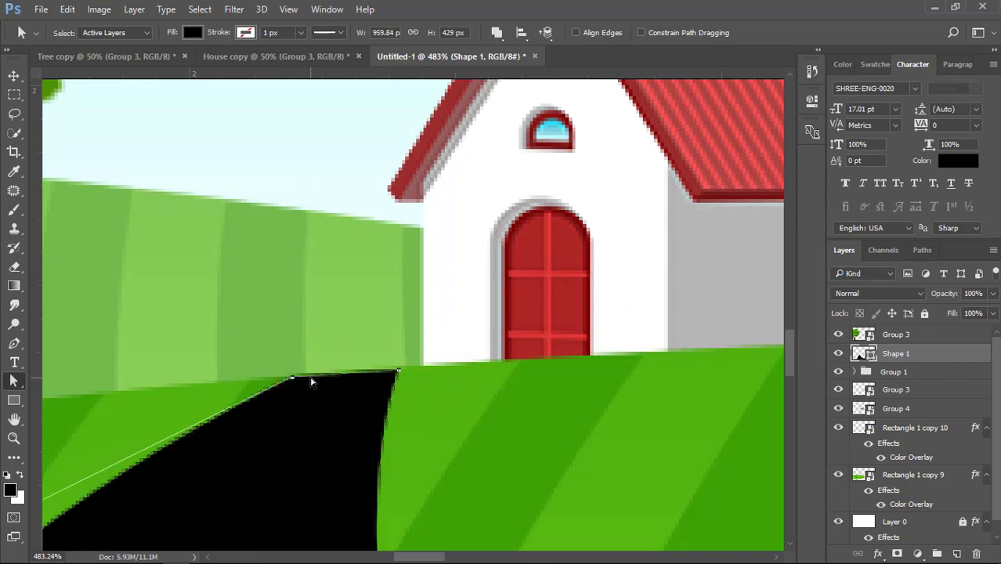
pyautogui.press('Up')
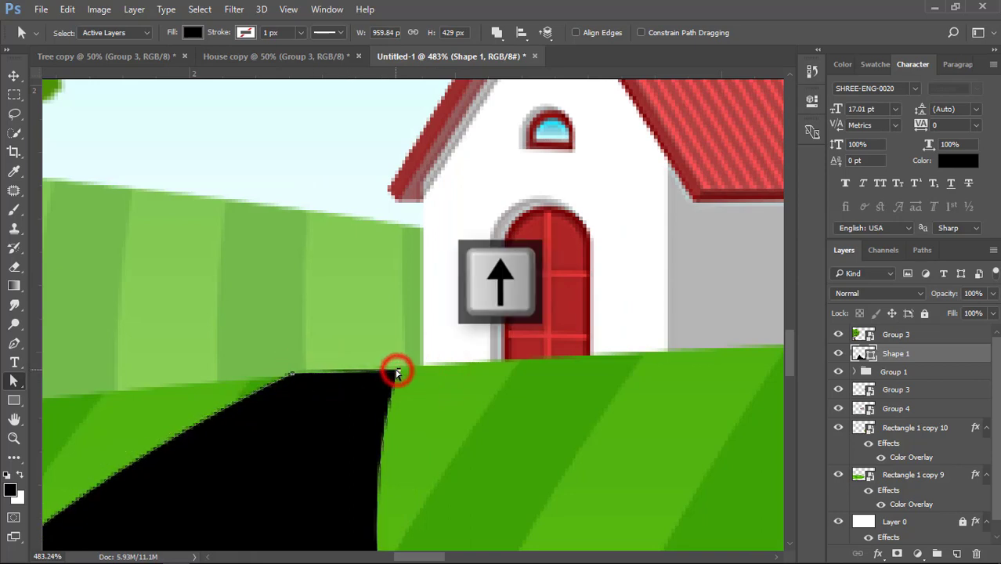
pyautogui.press('Left')
pyautogui.press('Left')
pyautogui.press('Down')
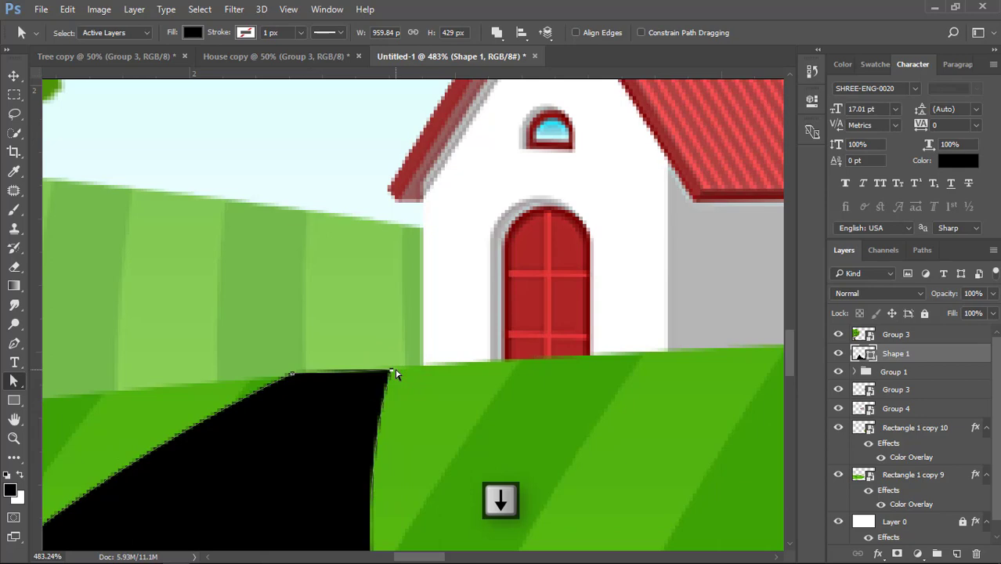
pyautogui.scroll(-15, 395, 375)
pyautogui.click(14, 72)
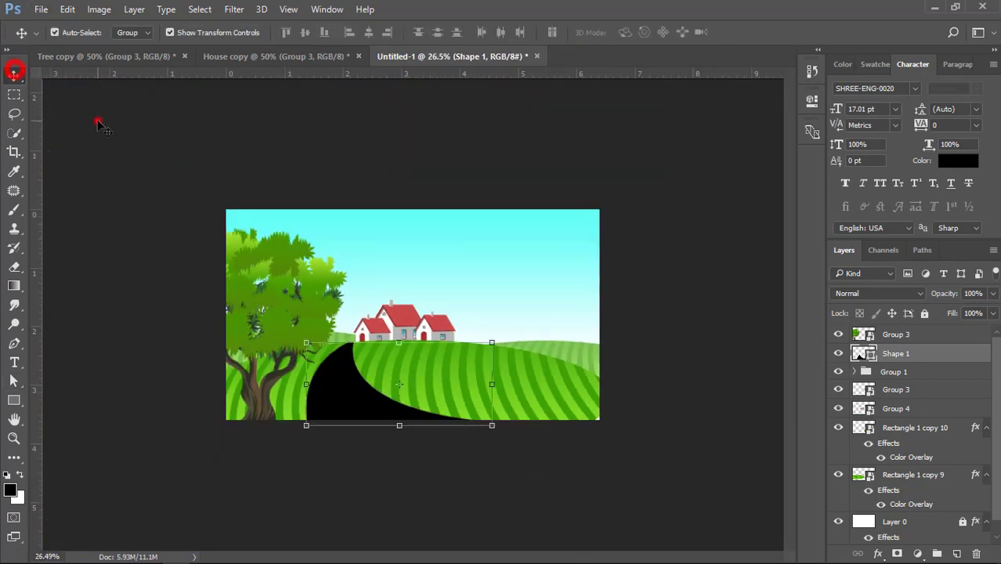
pyautogui.click(98, 122)
pyautogui.scroll(4, 340, 405)
pyautogui.click(333, 426)
pyautogui.doubleClick(862, 352)
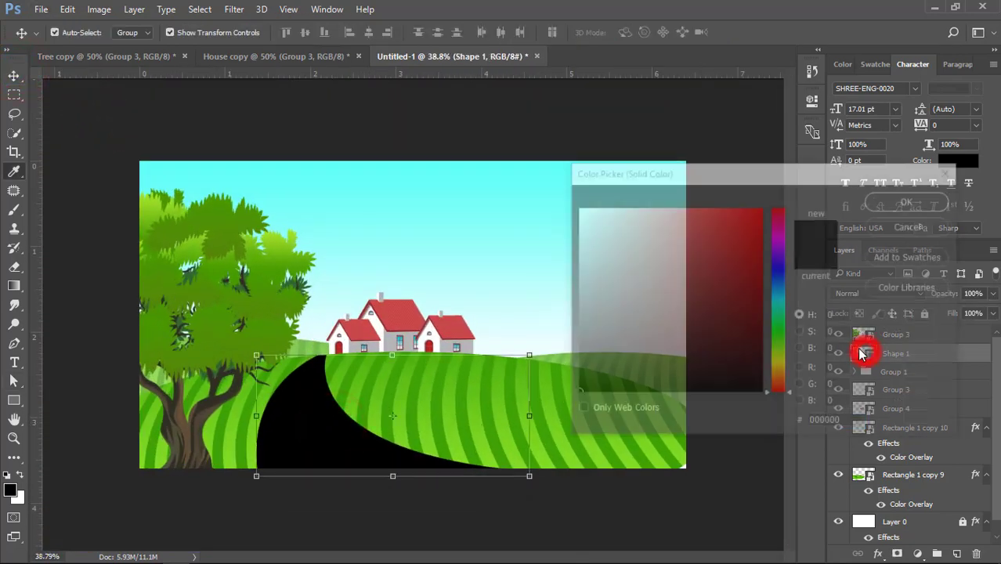
pyautogui.click(904, 228)
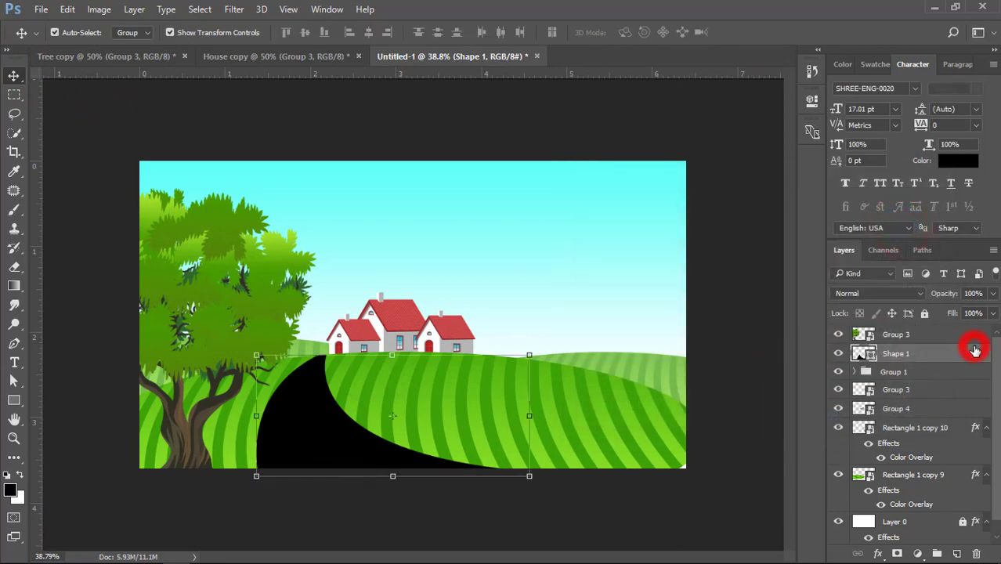
# Add a Gradient Overlay to the road shape and move its light green color stop to location 100%
pyautogui.doubleClick(976, 352)
pyautogui.moveTo(501, 131); pyautogui.dragTo(617, 115)
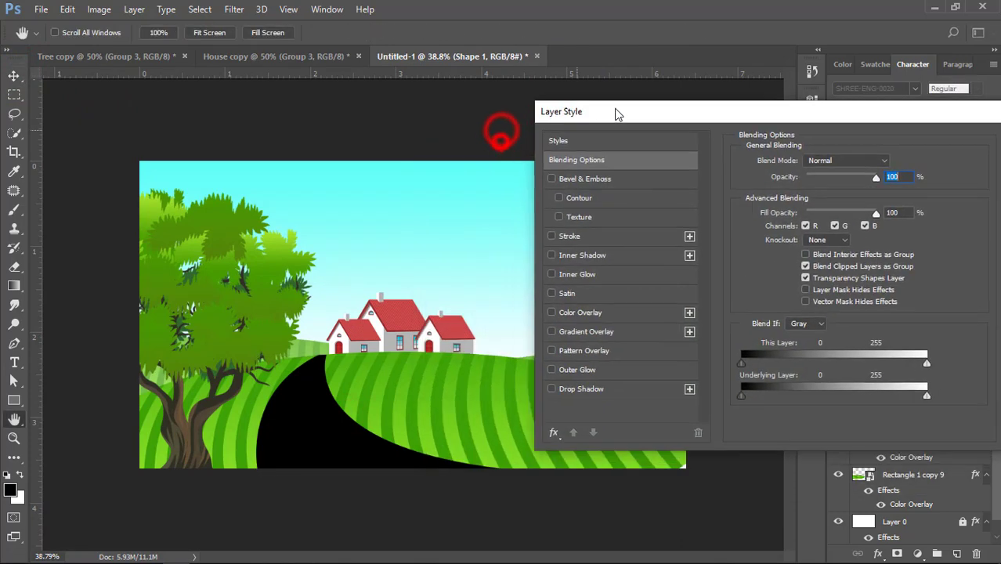
pyautogui.click(568, 332)
pyautogui.click(815, 196)
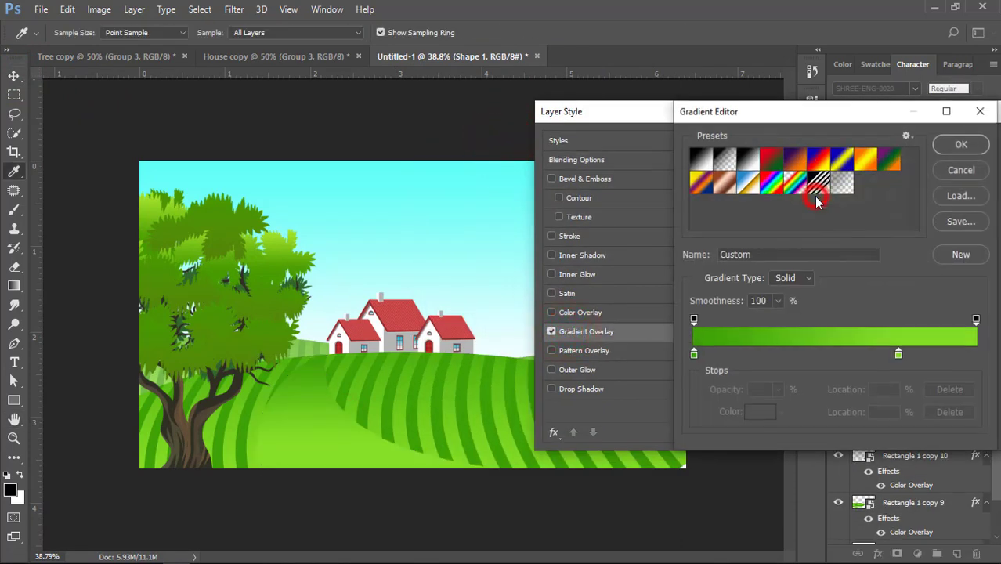
pyautogui.click(898, 355)
pyautogui.moveTo(898, 355); pyautogui.dragTo(986, 358)
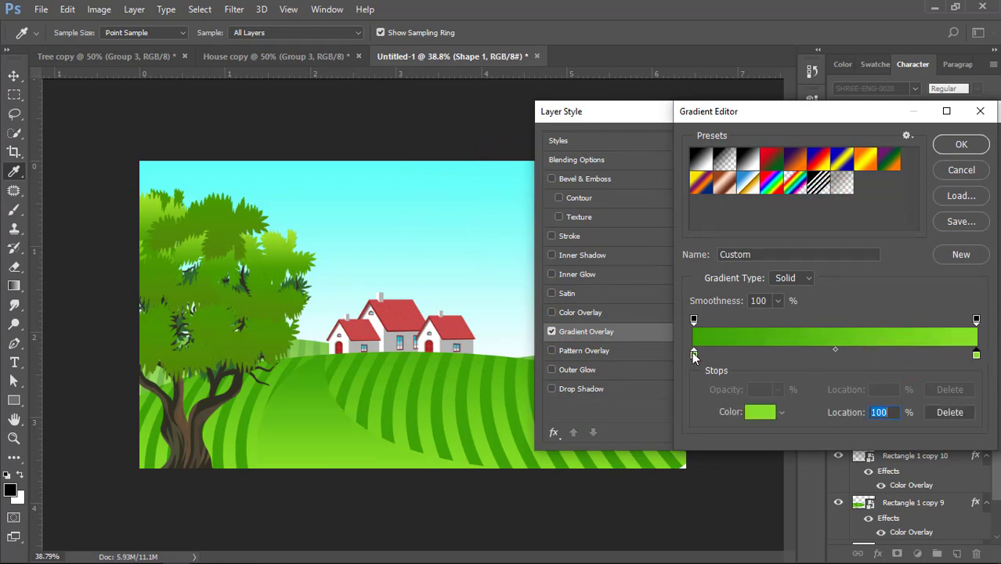
# Set the road gradient's starting color stop to light yellow ffee5d
pyautogui.doubleClick(693, 355)
pyautogui.click(689, 351)
pyautogui.click(776, 367)
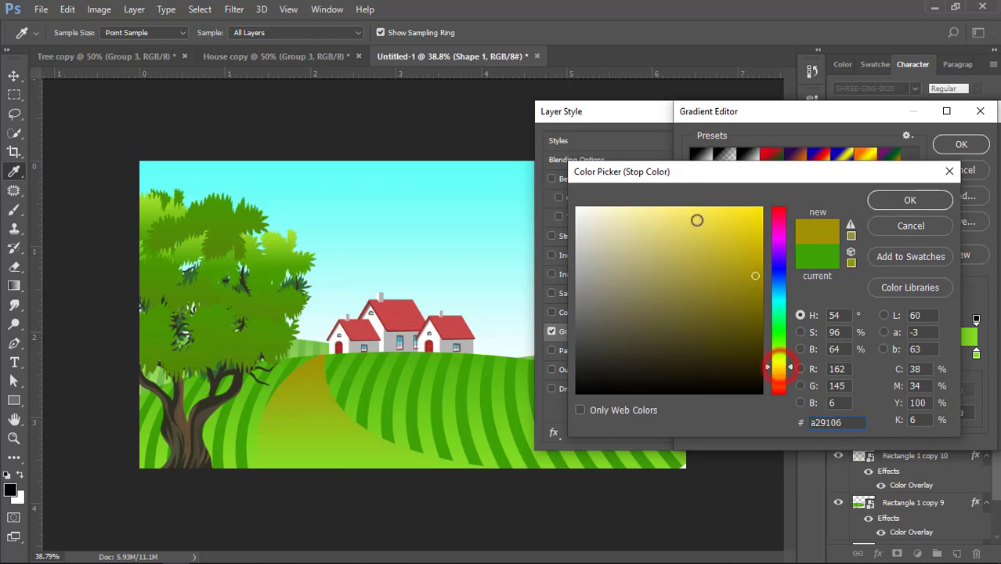
pyautogui.click(696, 220)
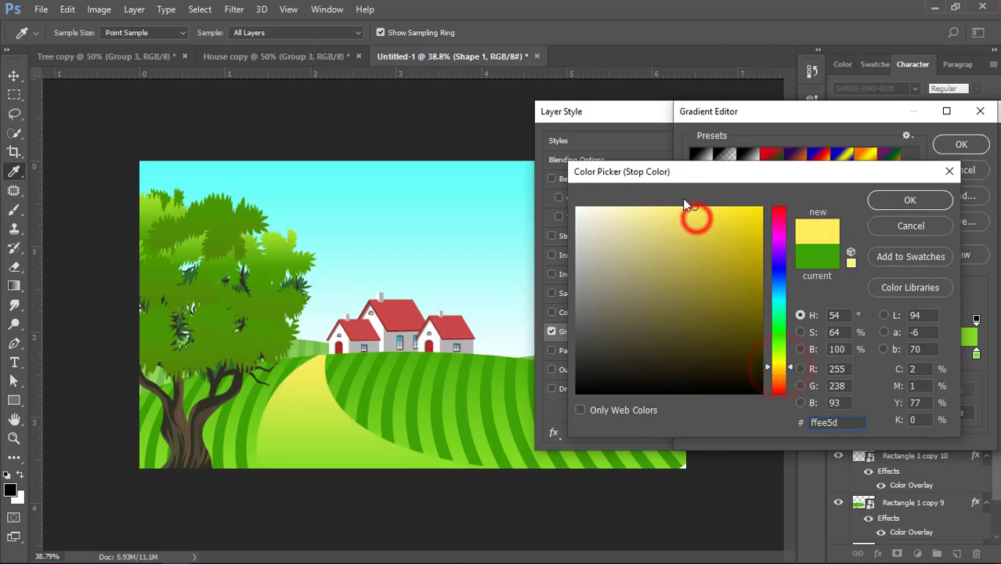
pyautogui.click(906, 201)
# Set the road gradient's end color stop to golden yellow edb801 and apply the layer style
pyautogui.doubleClick(978, 357)
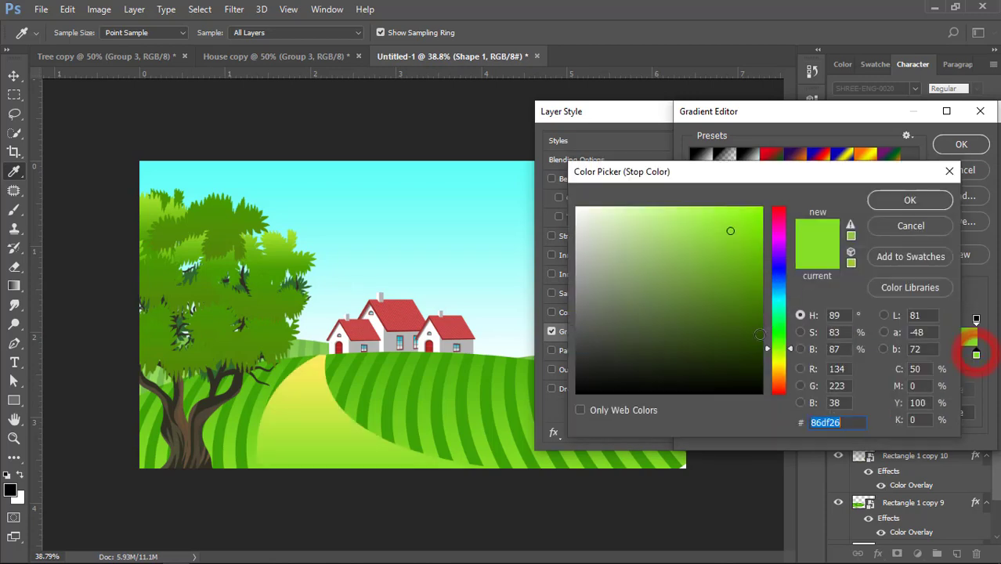
pyautogui.click(780, 366)
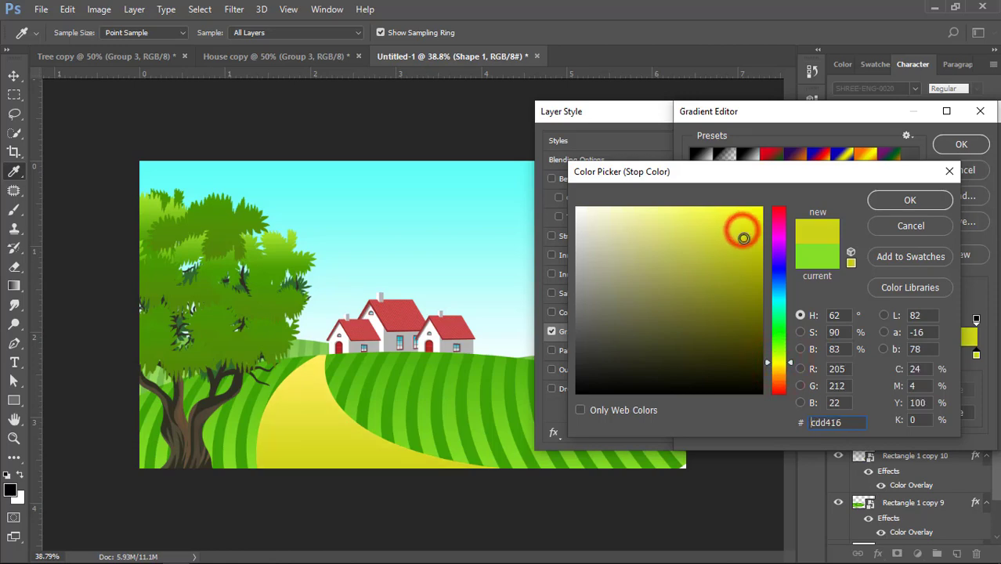
pyautogui.click(742, 247)
pyautogui.click(779, 372)
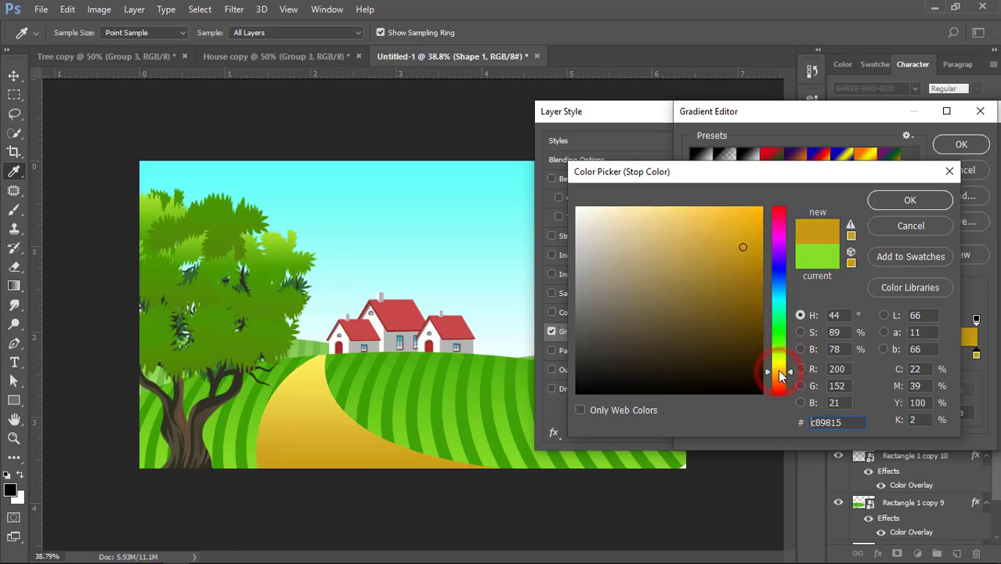
pyautogui.click(740, 221)
pyautogui.click(758, 219)
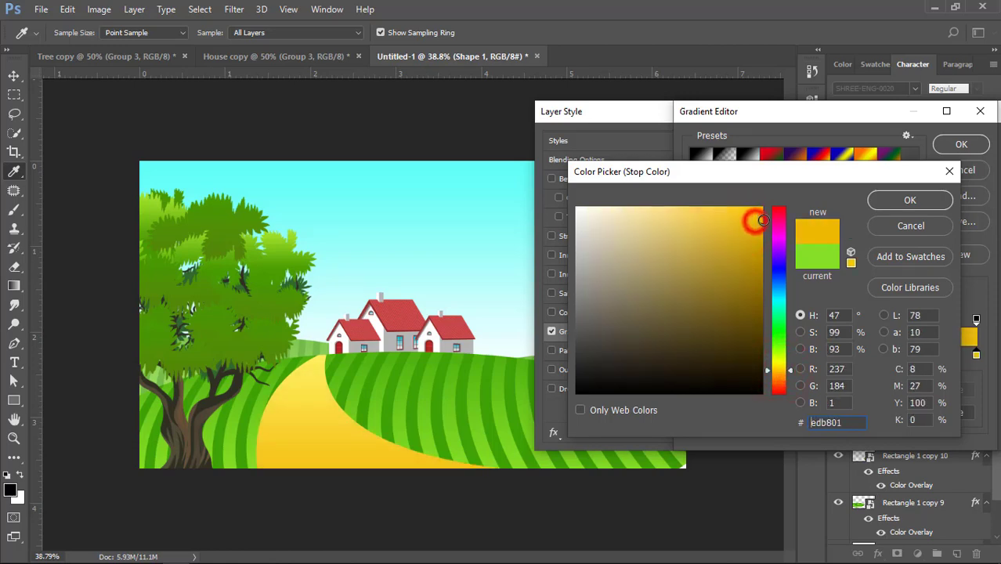
pyautogui.click(909, 199)
pyautogui.click(956, 144)
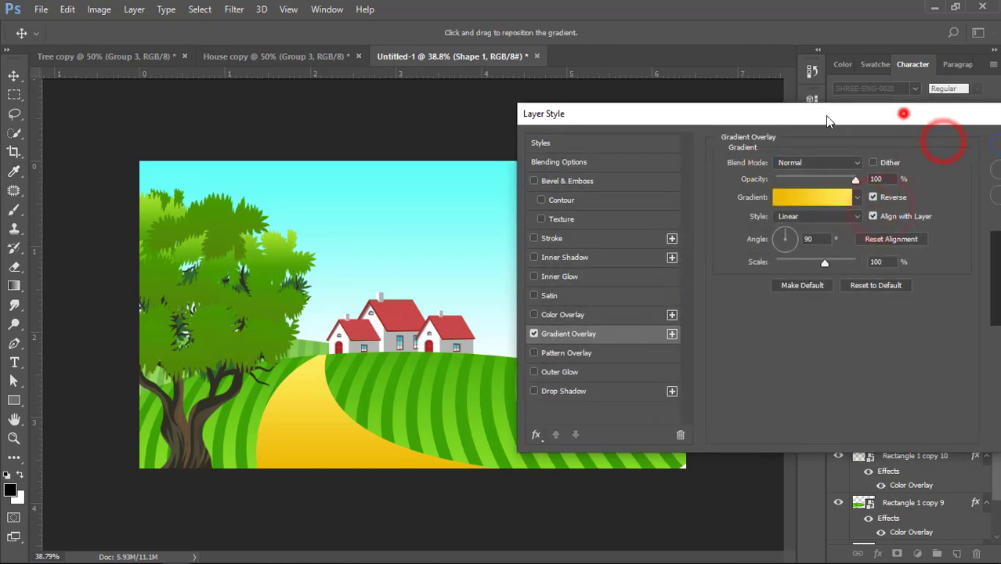
pyautogui.click(903, 145)
# Duplicate the road shape and clear the layer style from the original beneath the copy
pyautogui.click(330, 421)
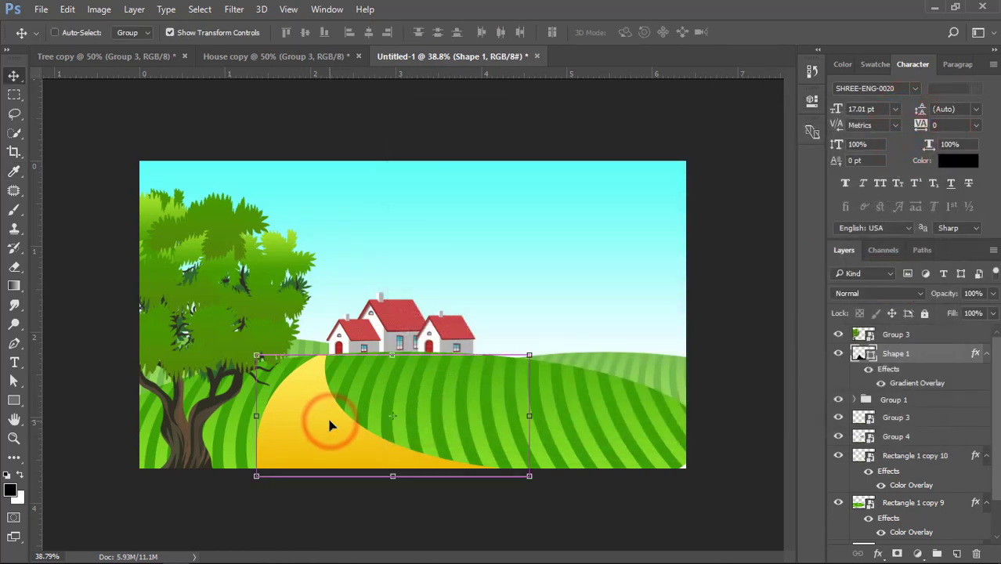
pyautogui.hotkey('ctrl', 'j')
pyautogui.click(904, 413)
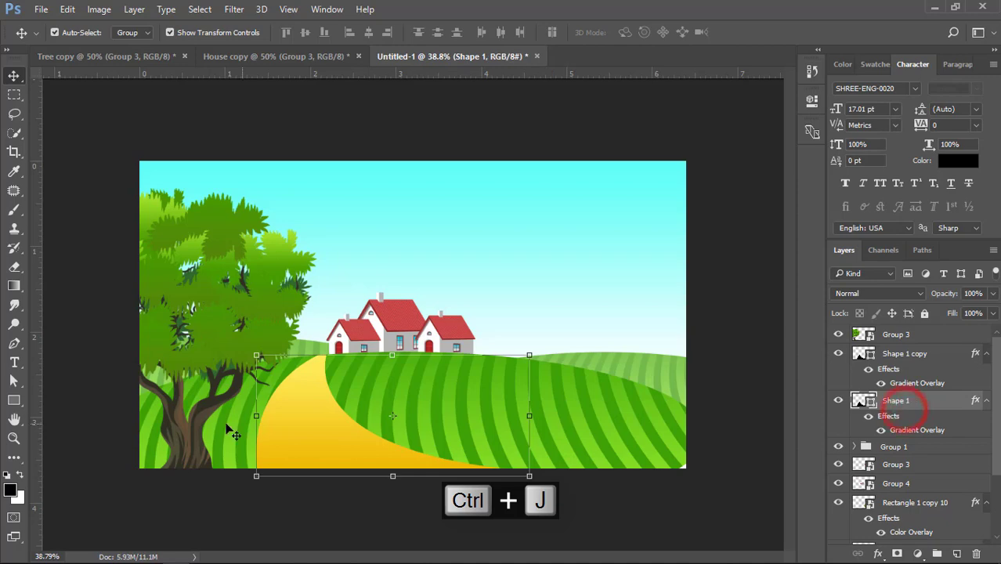
pyautogui.click(13, 381)
pyautogui.hotkey('ctrl', '0')
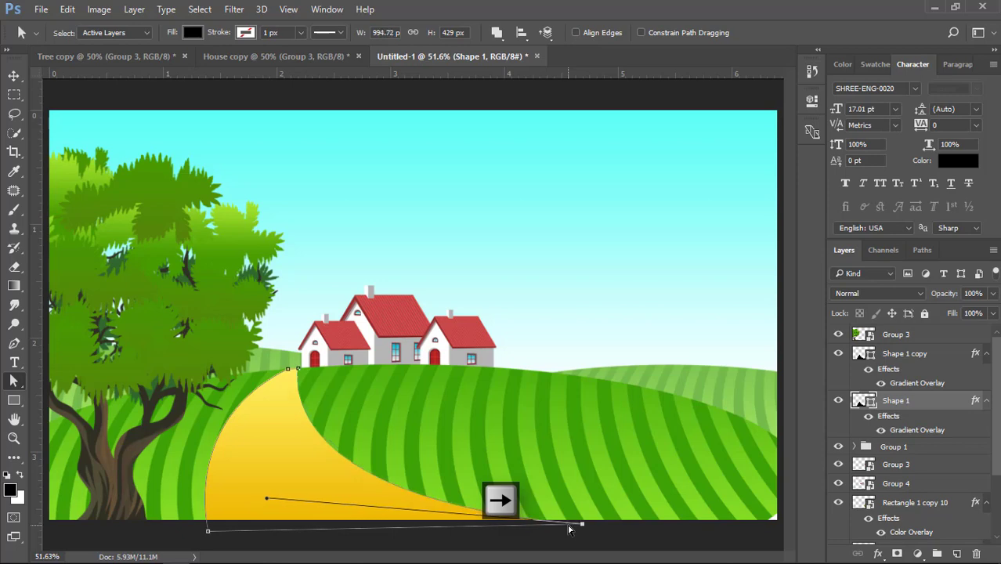
pyautogui.rightClick(991, 403)
pyautogui.click(662, 448)
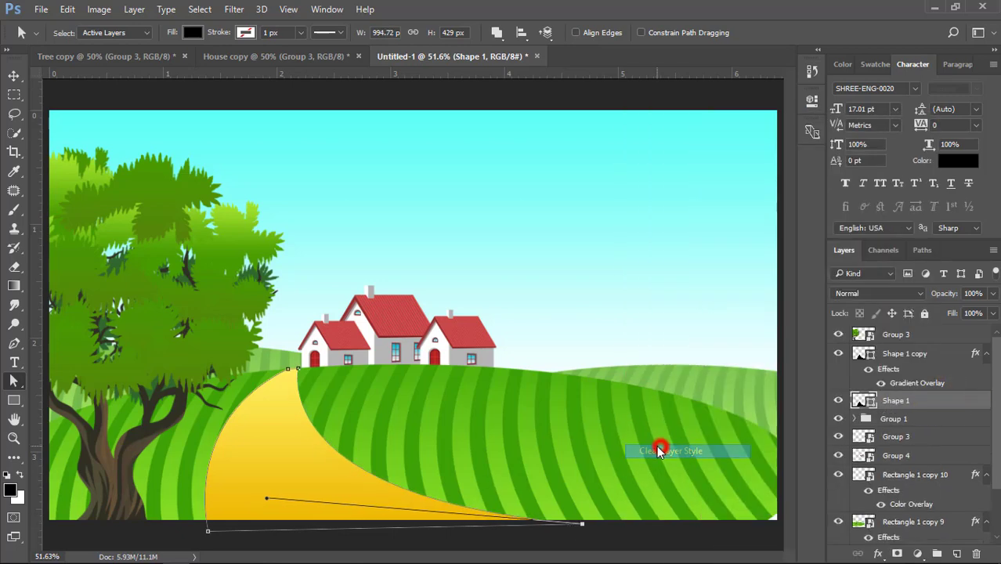
# Fill the lower road shape with dark green 308204, starting from the hill's stripe color
pyautogui.doubleClick(865, 402)
pyautogui.click(379, 424)
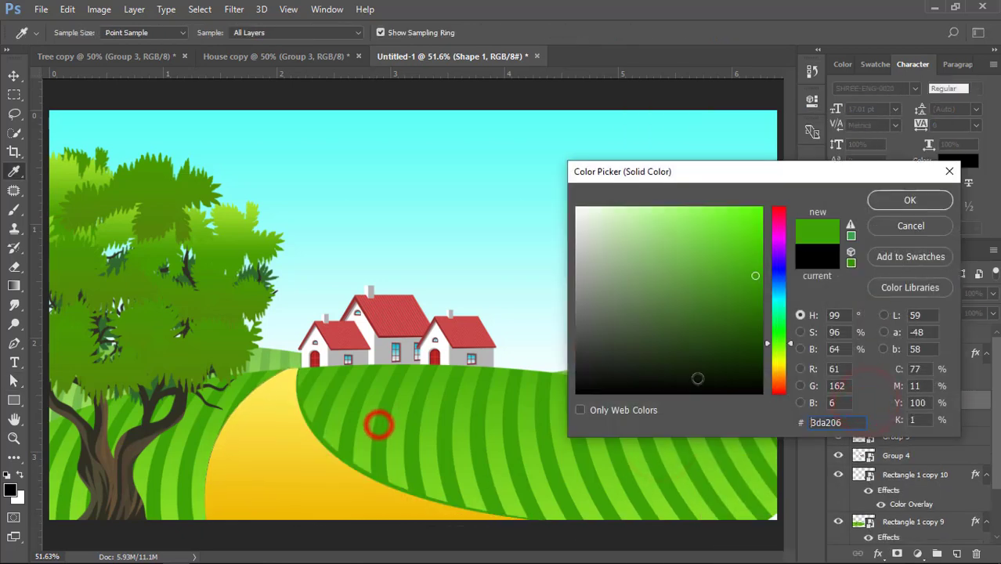
pyautogui.click(759, 293)
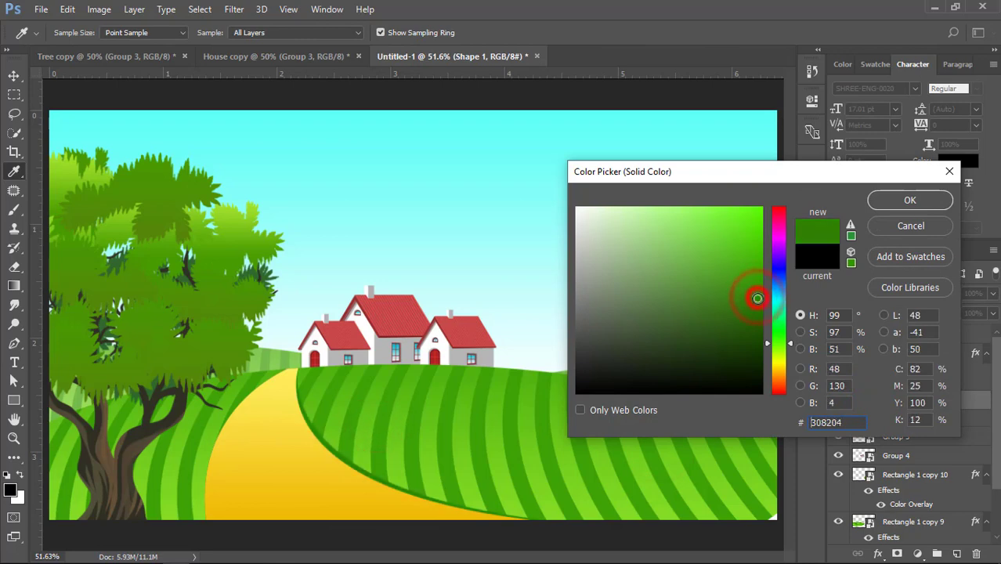
pyautogui.click(908, 201)
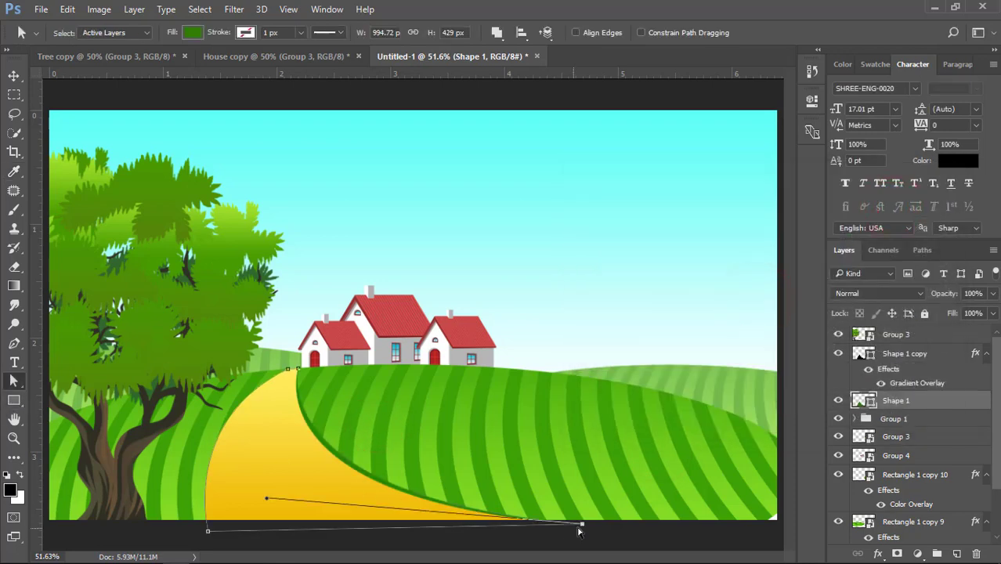
# Shift the dark green shape's anchors outward so it forms a thin border along both sides of the yellow road
pyautogui.moveTo(584, 524); pyautogui.dragTo(588, 525)
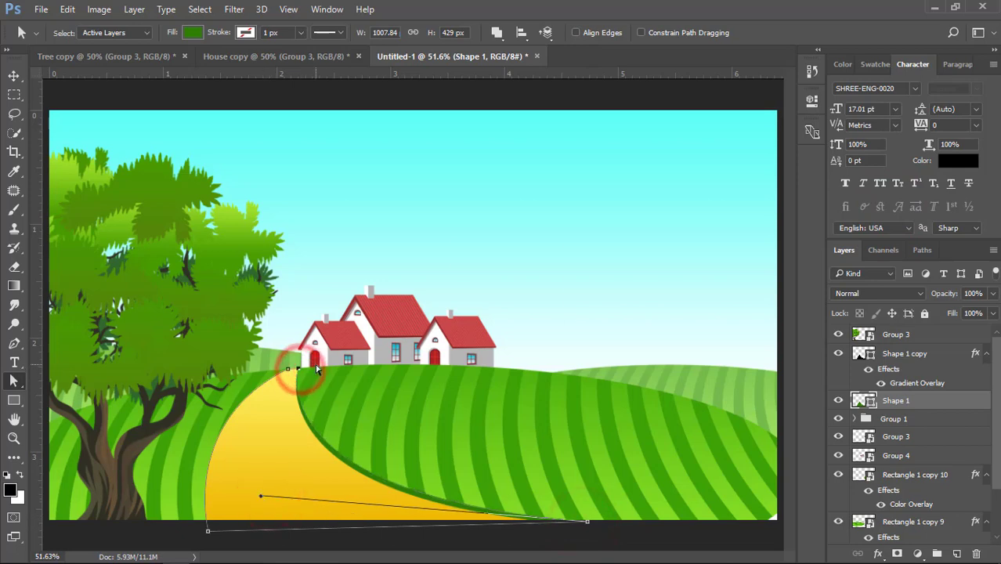
pyautogui.press('Right')
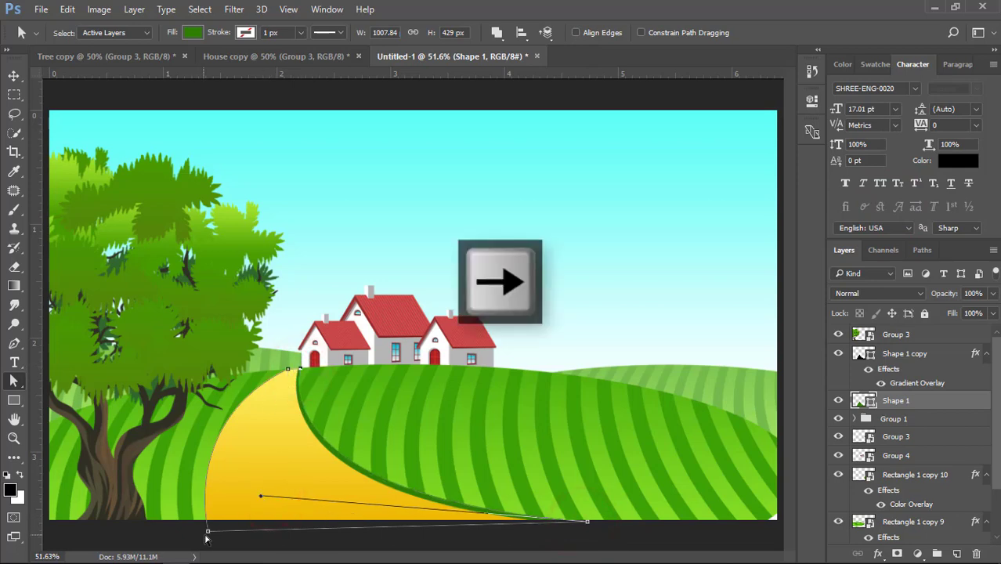
pyautogui.press('Left')
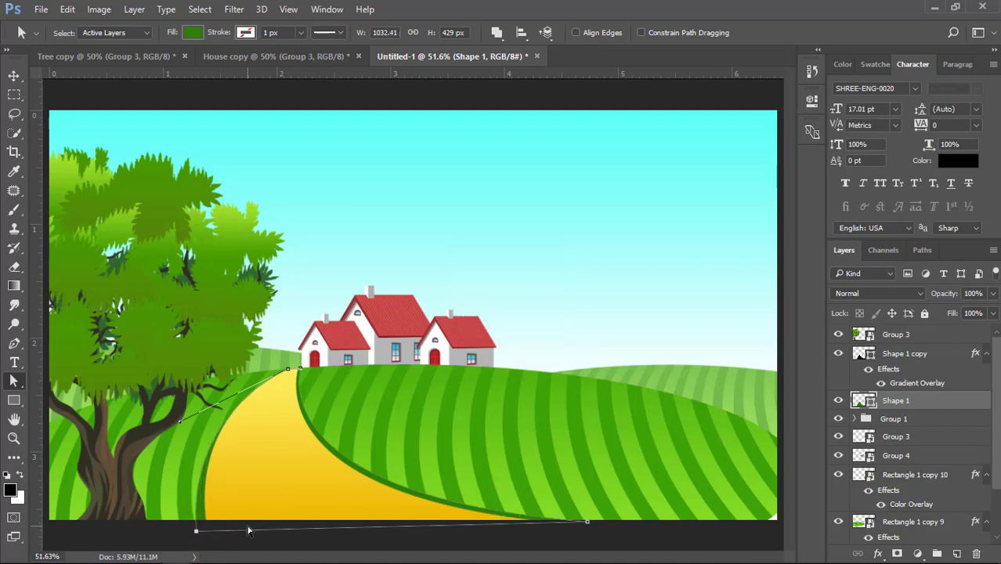
pyautogui.click(13, 76)
pyautogui.click(116, 103)
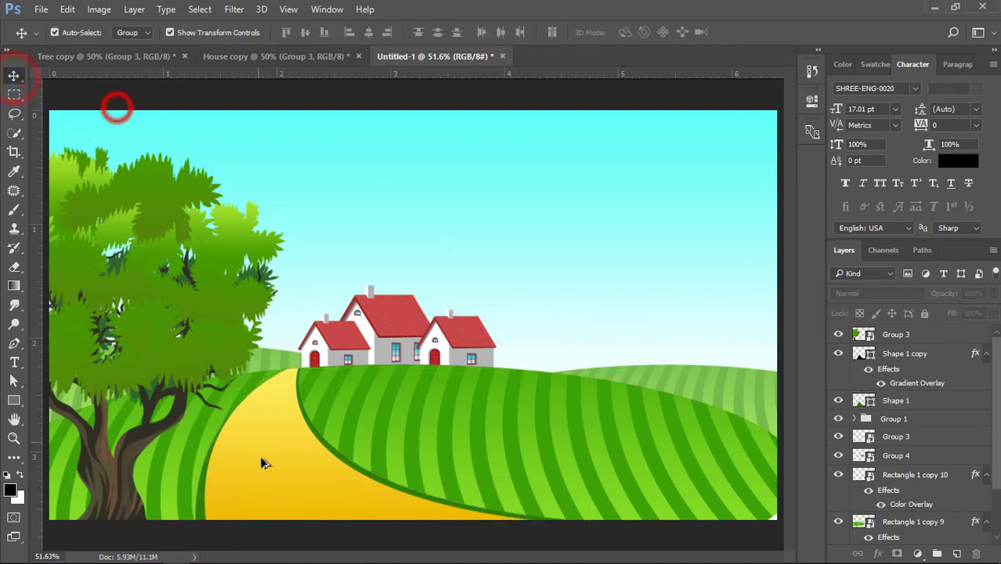
# Draw a curved two-pointed highlight along the road's left part with the Pen tool, tapering toward the hill's crest
pyautogui.scroll(2, 267, 470)
pyautogui.moveTo(365, 427); pyautogui.dragTo(374, 324)
pyautogui.click(286, 347)
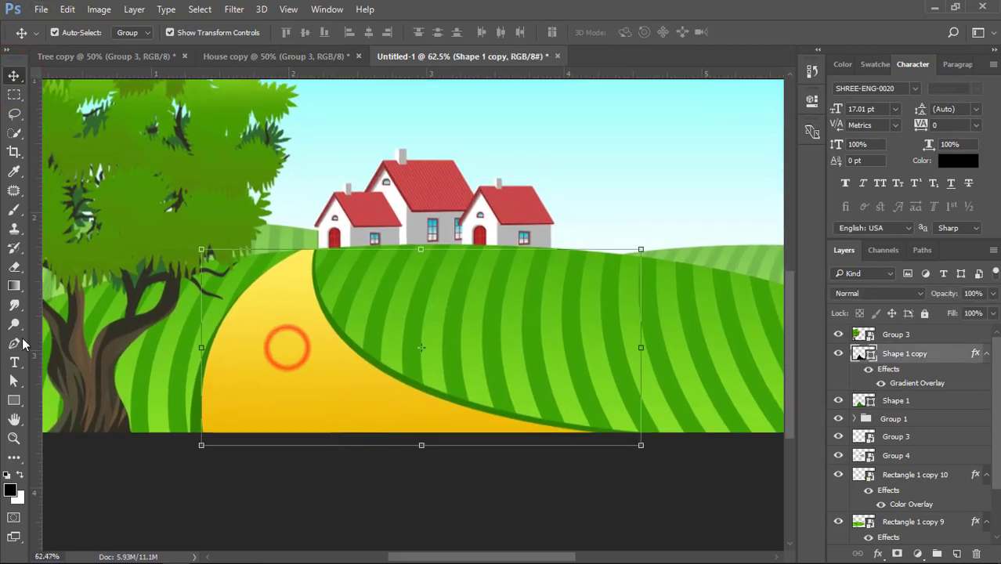
pyautogui.click(14, 343)
pyautogui.click(297, 255)
pyautogui.moveTo(230, 438); pyautogui.dragTo(272, 513)
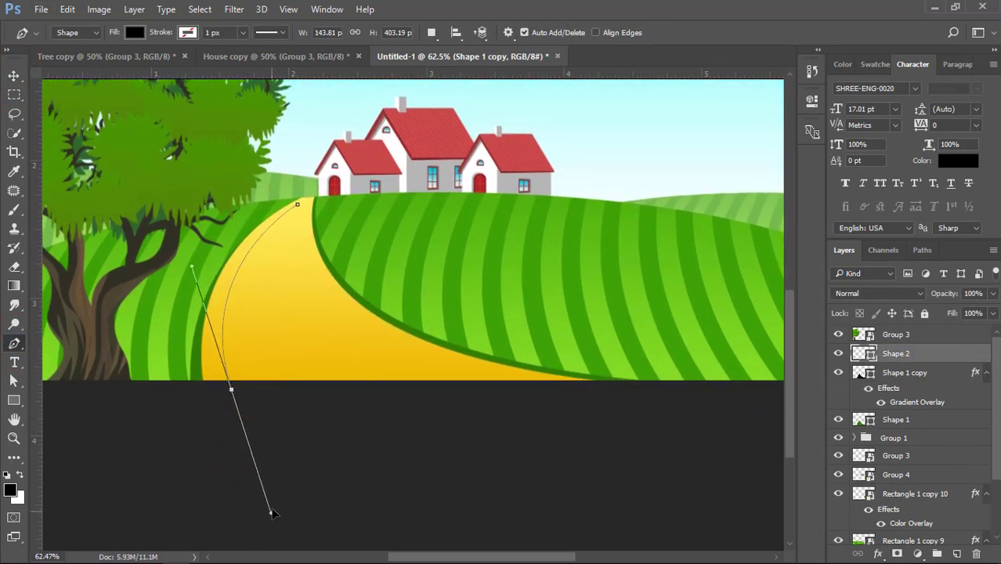
pyautogui.click(231, 388)
pyautogui.click(335, 385)
pyautogui.moveTo(292, 307); pyautogui.dragTo(302, 267)
pyautogui.keyDown('alt'); pyautogui.click(292, 307); pyautogui.keyUp('alt')
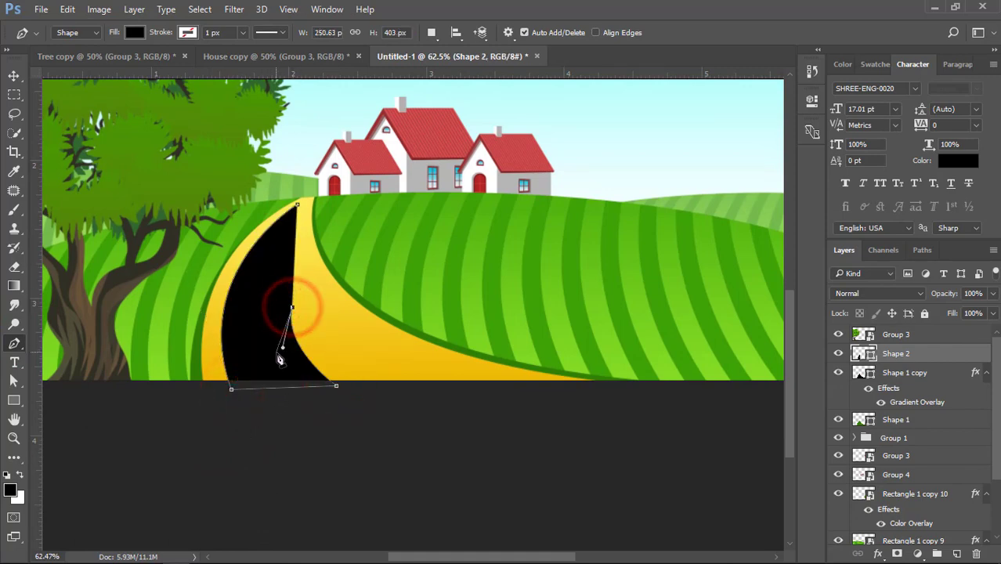
pyautogui.moveTo(287, 382); pyautogui.dragTo(288, 395)
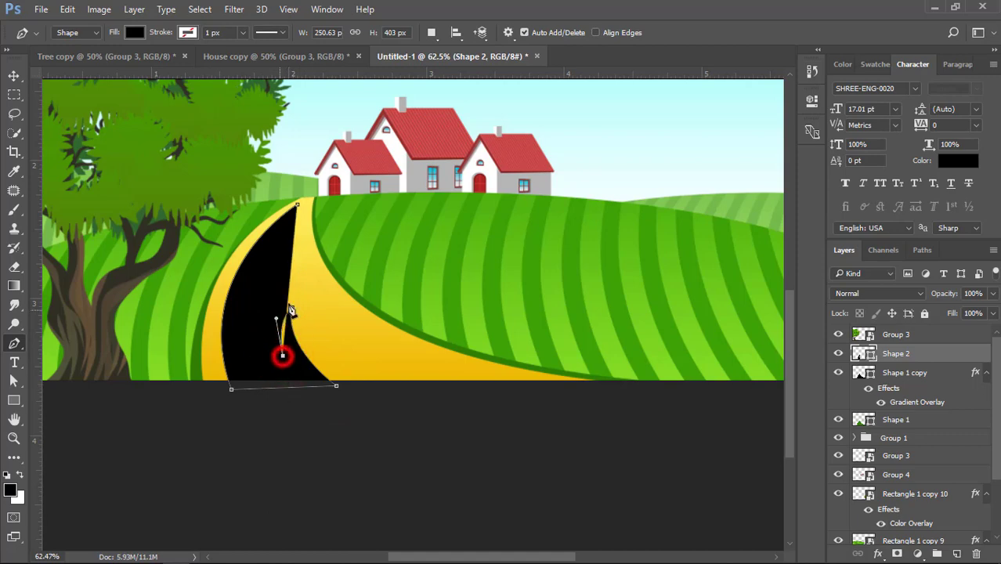
pyautogui.moveTo(297, 206); pyautogui.dragTo(353, 159)
# Fill the road highlight with pale yellow fff09b and deselect it
pyautogui.doubleClick(861, 354)
pyautogui.click(301, 264)
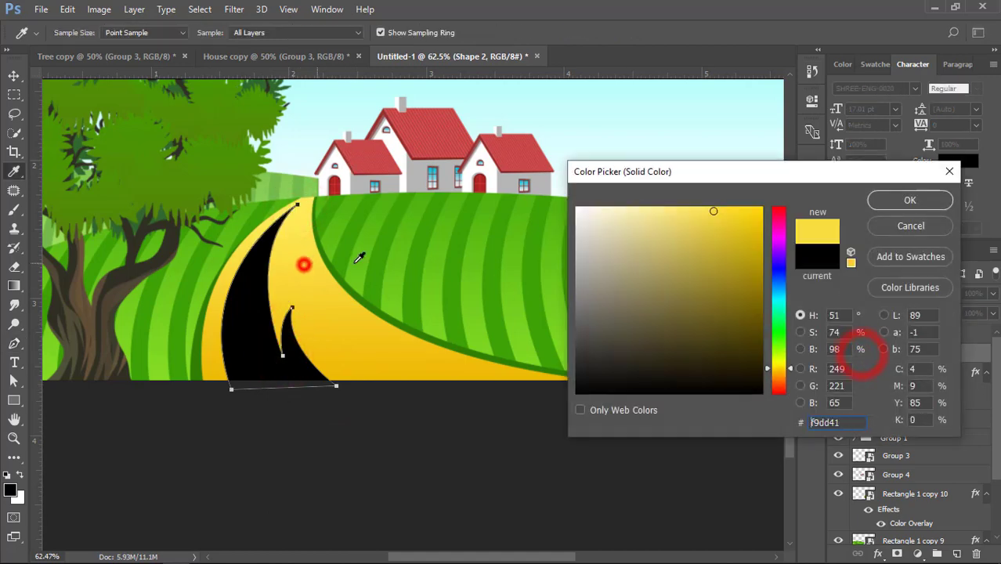
pyautogui.click(659, 212)
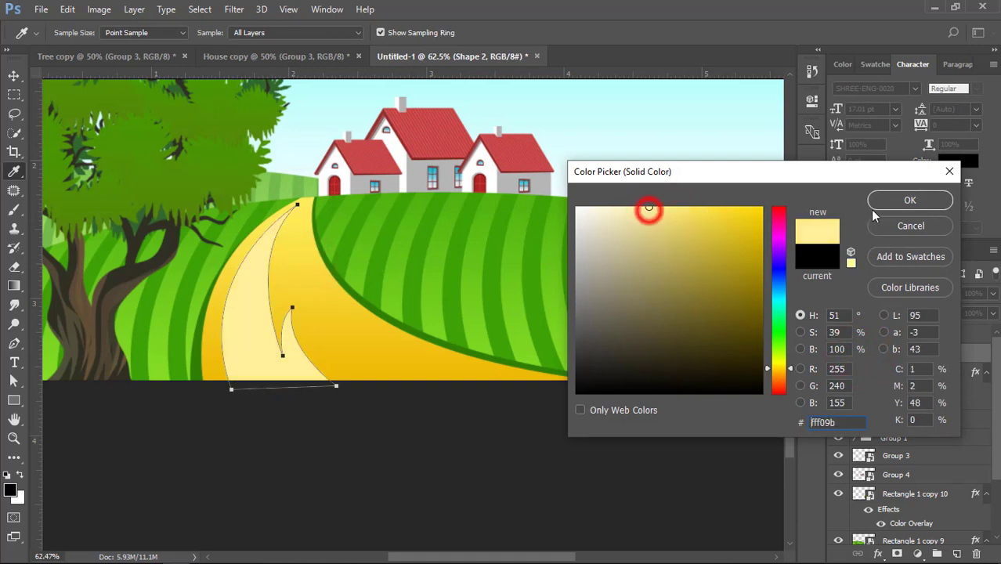
pyautogui.click(895, 202)
pyautogui.click(13, 76)
pyautogui.click(148, 399)
# Adjust the anchor at the highlight's shorter inner tip to refine its shape
pyautogui.hotkey('ctrl', '0')
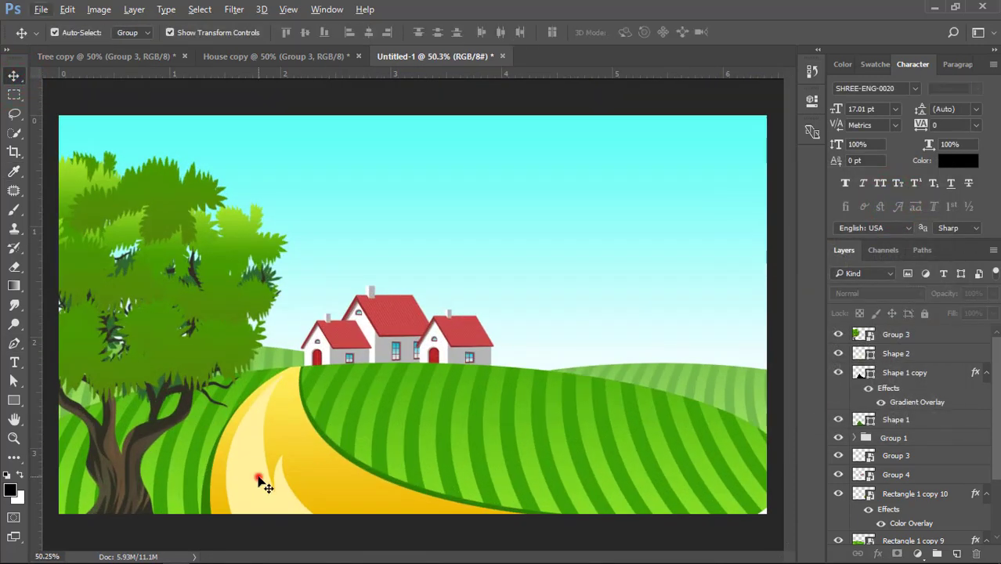
pyautogui.click(258, 477)
pyautogui.click(13, 381)
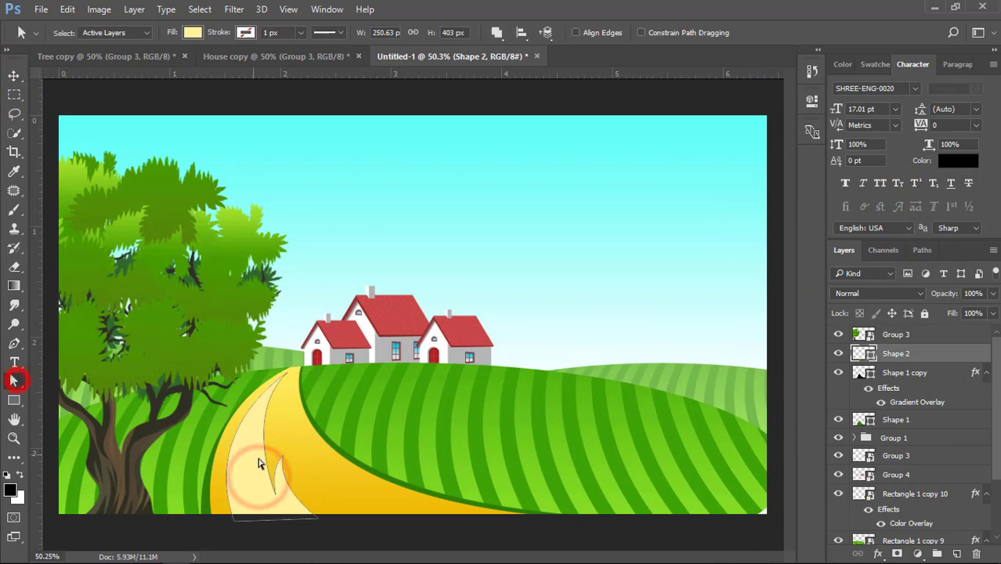
pyautogui.moveTo(280, 451); pyautogui.dragTo(296, 314)
pyautogui.click(14, 76)
# Draw a smaller two-pointed highlight inside the pale one with the Pen tool, closing it just below the canvas's bottom edge
pyautogui.scroll(3, 252, 480)
pyautogui.click(467, 462)
pyautogui.click(250, 351)
pyautogui.click(14, 344)
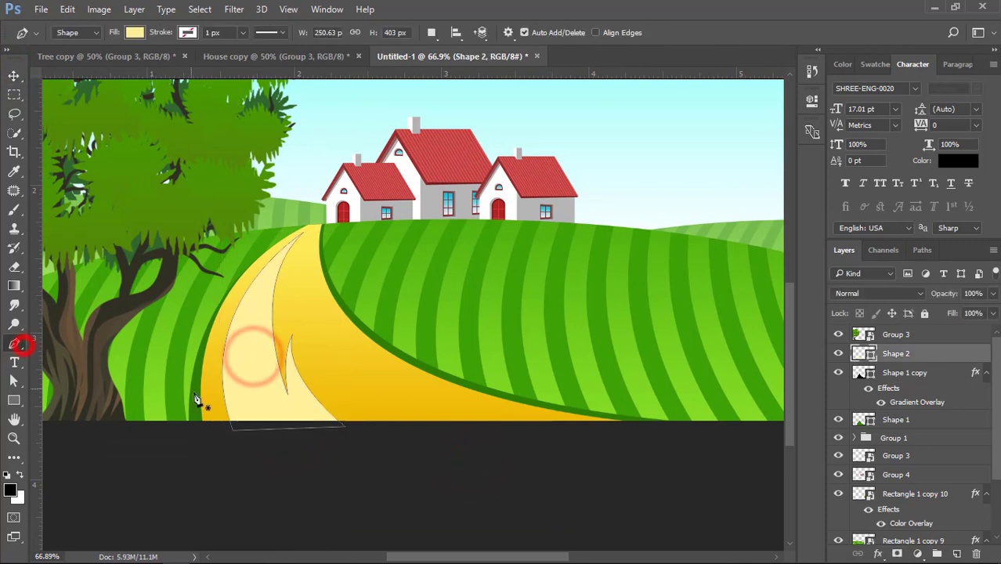
pyautogui.click(240, 425)
pyautogui.moveTo(251, 322); pyautogui.dragTo(262, 364)
pyautogui.click(289, 419)
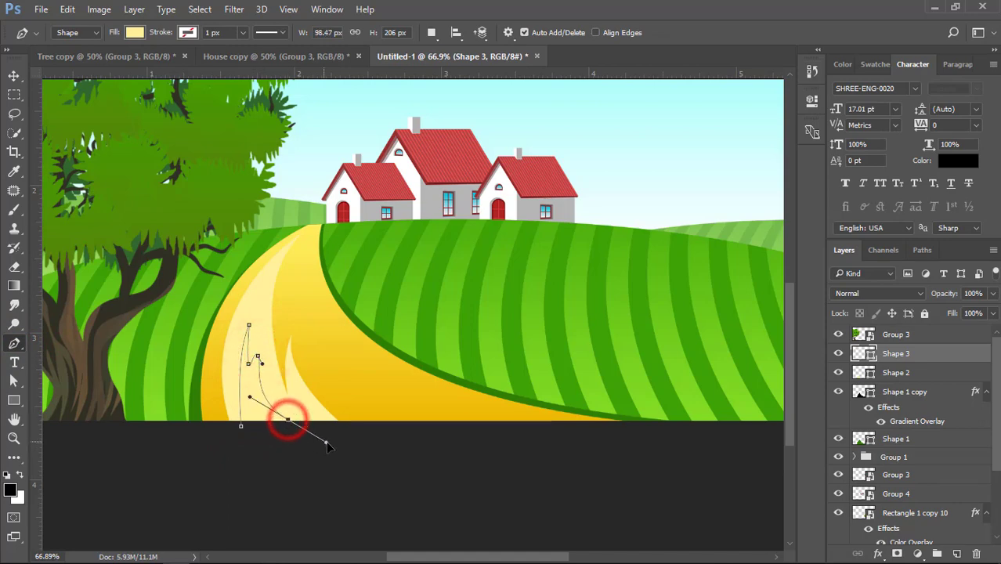
pyautogui.moveTo(327, 445); pyautogui.dragTo(331, 445)
pyautogui.hotkey('ctrl', 'alt', 'z')
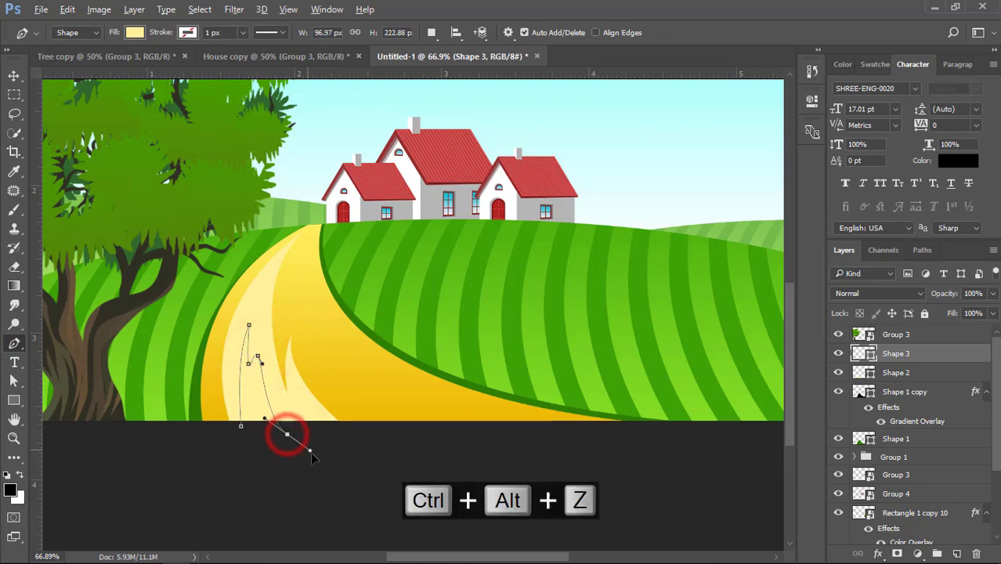
pyautogui.click(242, 431)
pyautogui.click(241, 426)
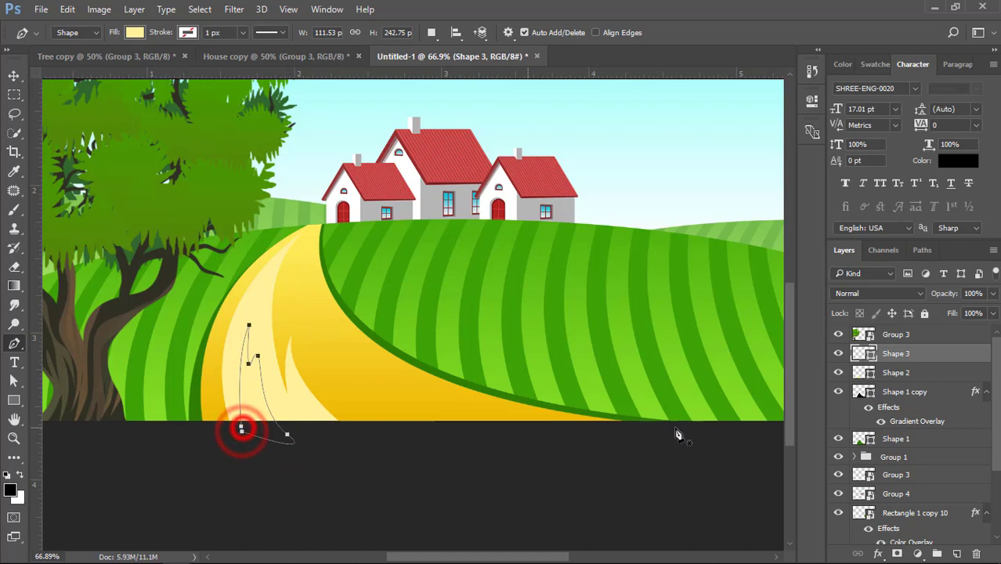
# Recolor the small inner highlight to a lighter cream than the pale yellow around it
pyautogui.doubleClick(873, 352)
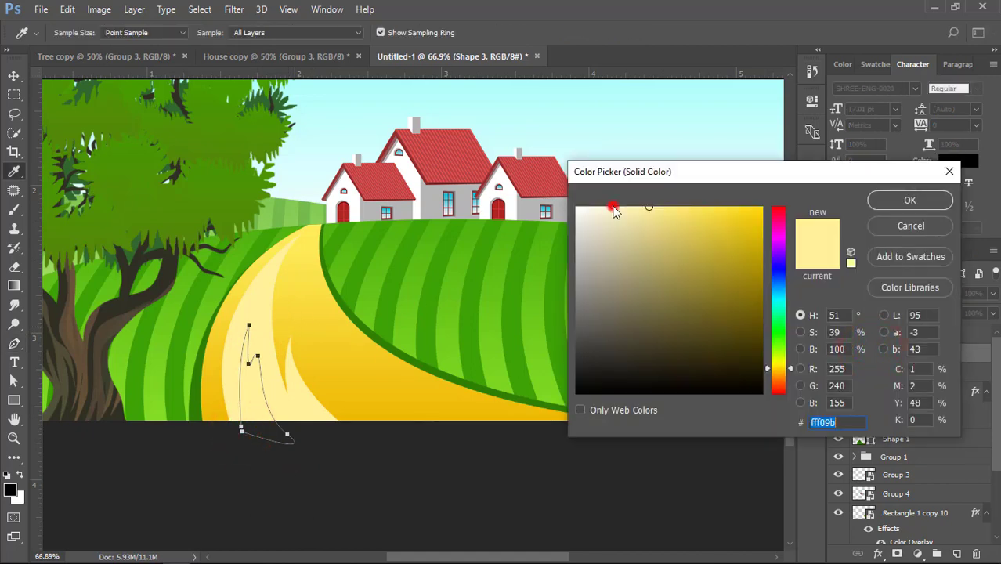
pyautogui.click(615, 208)
pyautogui.click(909, 201)
pyautogui.click(14, 75)
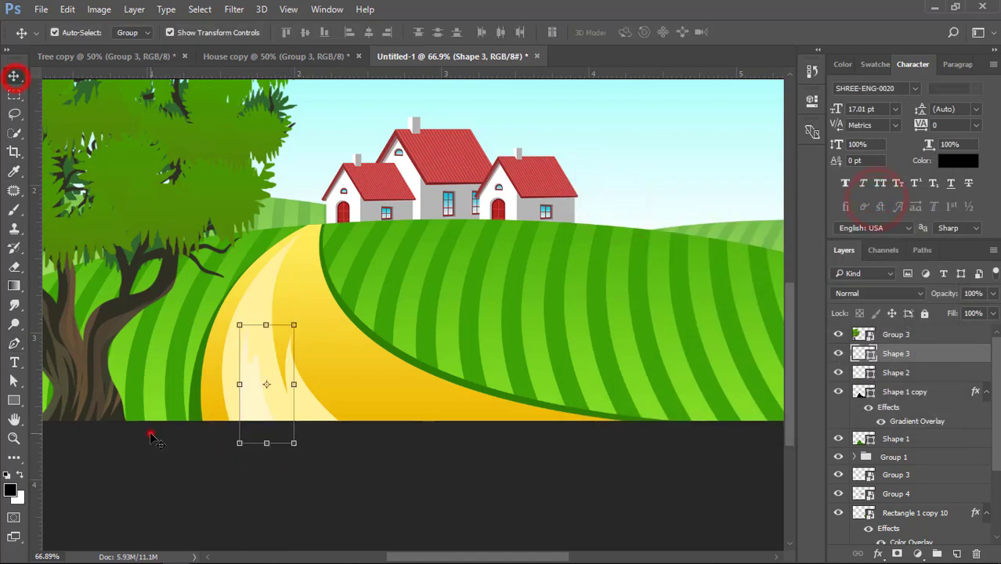
# Shift the small cream road highlight slightly toward the road's center and tilt it counterclockwise by a few degrees
pyautogui.click(149, 432)
pyautogui.moveTo(251, 398); pyautogui.dragTo(257, 402)
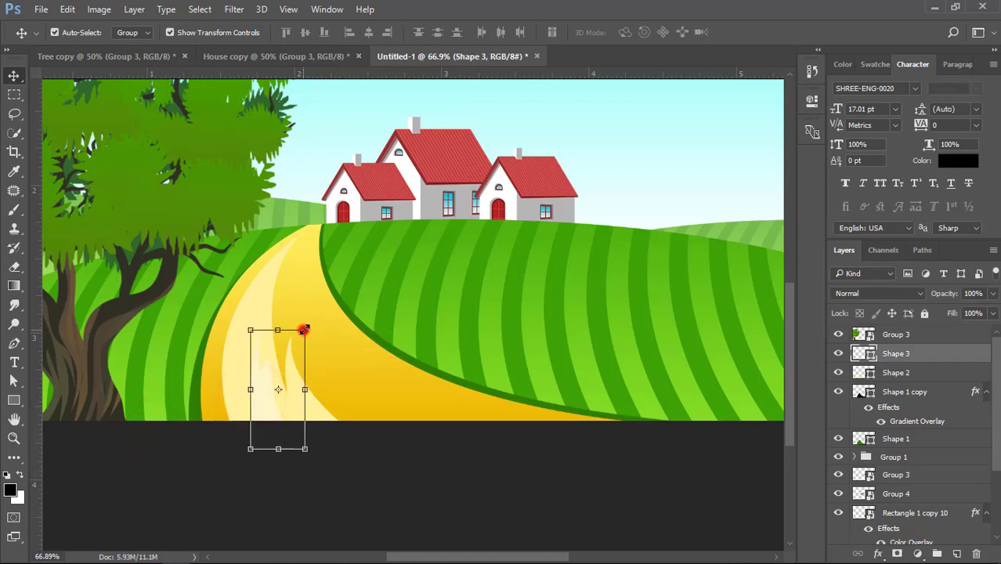
pyautogui.moveTo(304, 328); pyautogui.dragTo(486, 297)
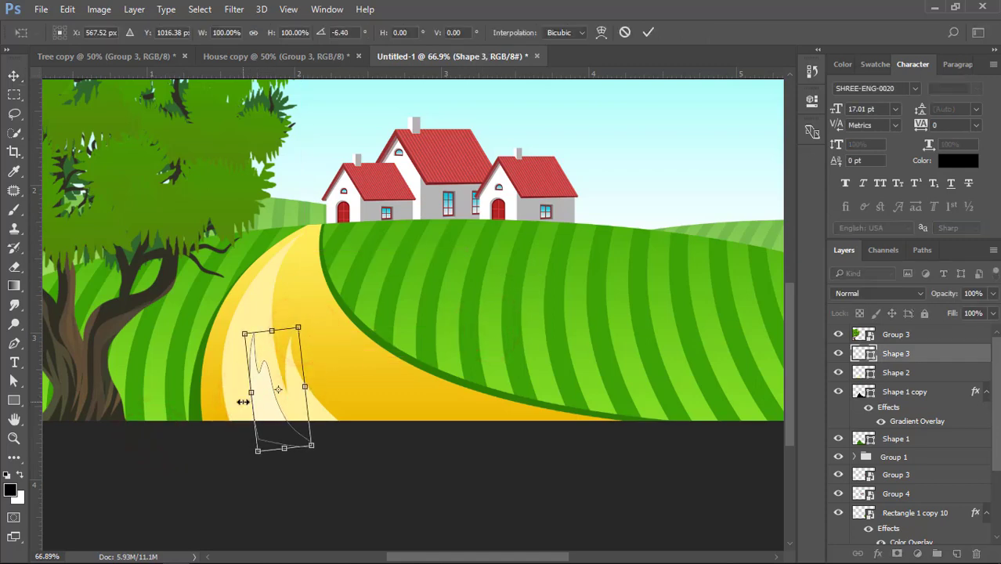
pyautogui.press('Return')
pyautogui.click(377, 463)
pyautogui.scroll(-5, 376, 463)
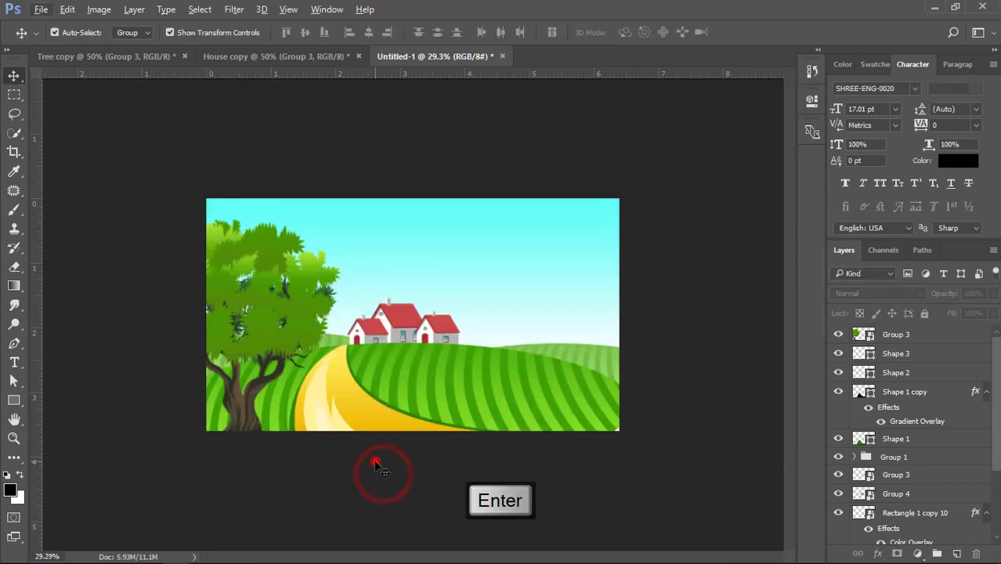
# Duplicate the large tree, scale the copy down to roughly 40 percent and stand it beside the rightmost house
pyautogui.scroll(1, 384, 439)
pyautogui.click(284, 331)
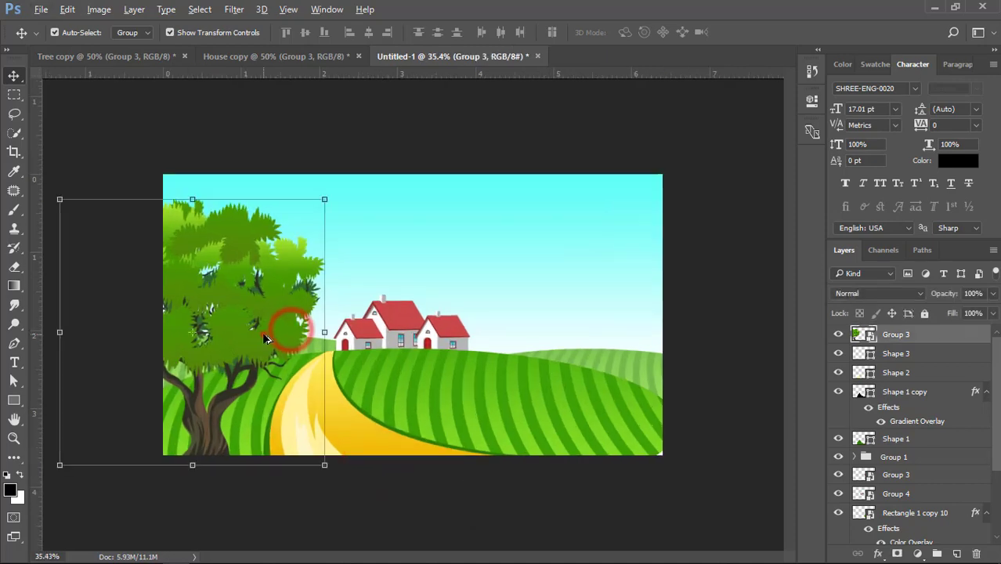
pyautogui.moveTo(263, 335); pyautogui.dragTo(607, 271)
pyautogui.hotkey('ctrl', 't')
pyautogui.moveTo(653, 139); pyautogui.dragTo(526, 228)
pyautogui.doubleClick(512, 277)
pyautogui.moveTo(510, 282); pyautogui.dragTo(507, 307)
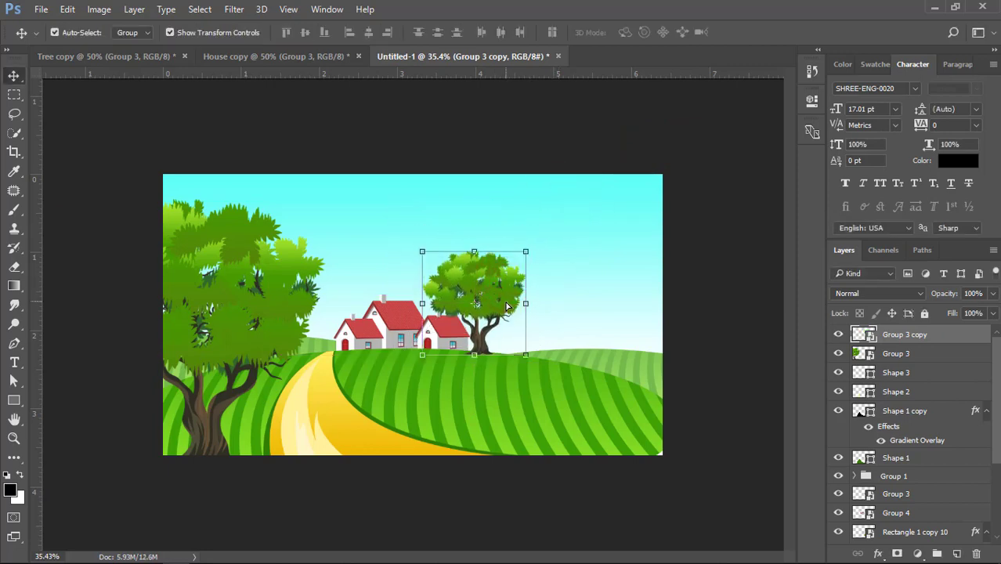
# Send the tree copy behind the hills and houses, just above the background, and shrink it slightly
pyautogui.hotkey('ctrl', 'shift', '[')
pyautogui.hotkey('ctrl', ']')
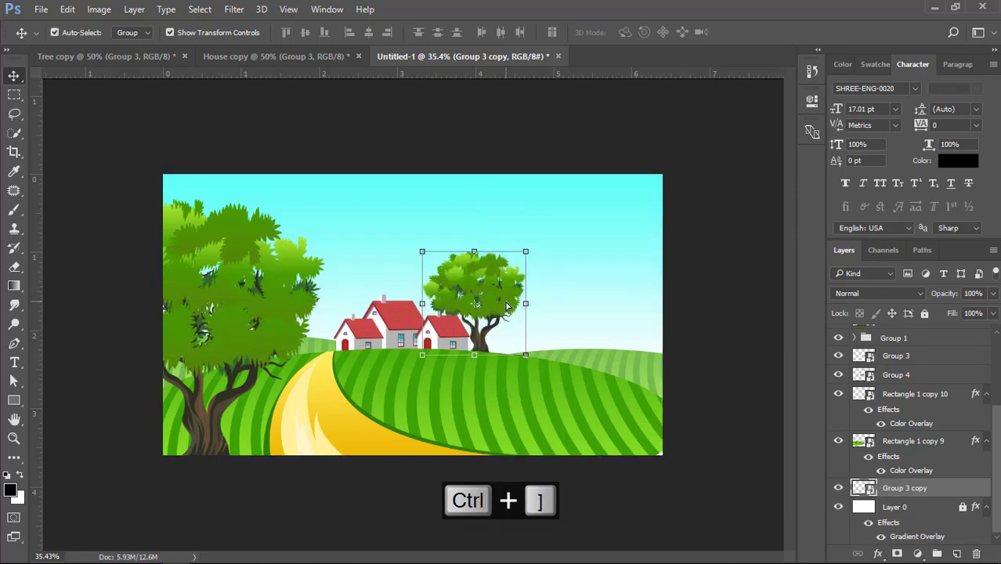
pyautogui.scroll(3, 507, 306)
pyautogui.moveTo(547, 286); pyautogui.dragTo(543, 280)
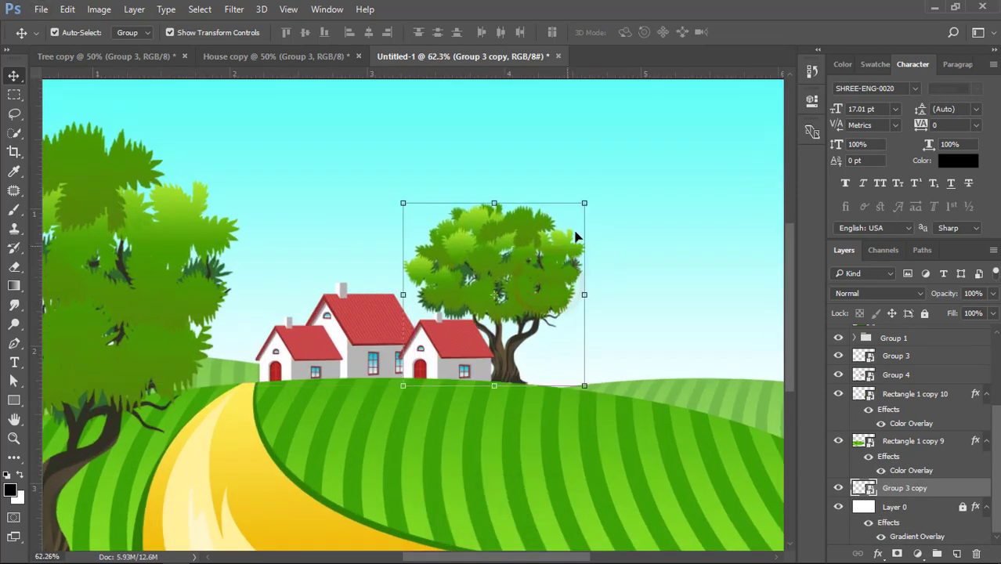
pyautogui.moveTo(585, 203); pyautogui.dragTo(547, 231)
# Duplicate the small tree, scale the copy down to about 33 percent and place it behind the houses
pyautogui.moveTo(523, 283); pyautogui.dragTo(463, 291)
pyautogui.doubleClick(566, 285)
pyautogui.moveTo(493, 227); pyautogui.dragTo(449, 281)
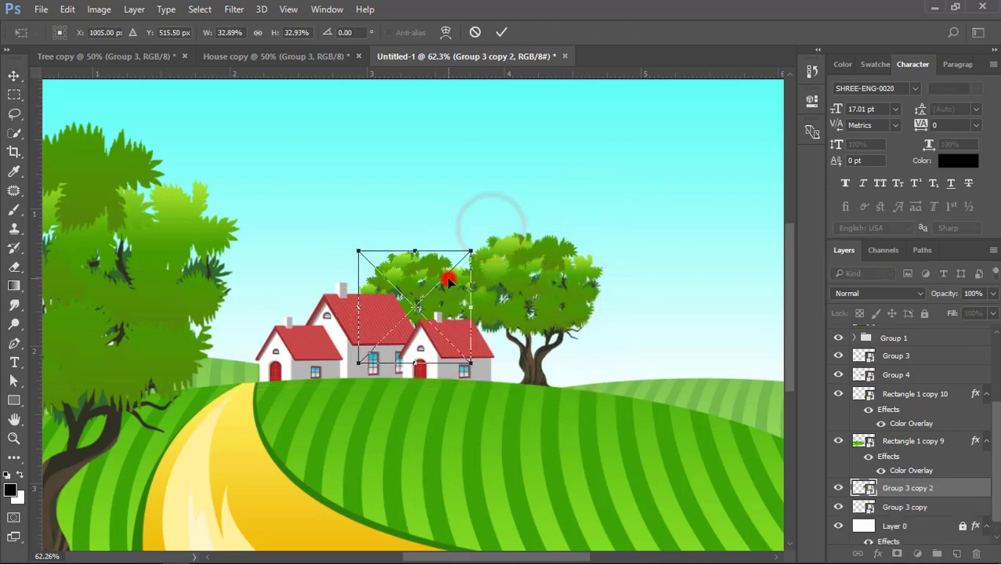
pyautogui.doubleClick(448, 279)
pyautogui.scroll(-3, 449, 280)
pyautogui.click(659, 263)
# Add a white Color Overlay at 14% opacity to the larger background tree beside the houses
pyautogui.scroll(1, 658, 262)
pyautogui.click(515, 291)
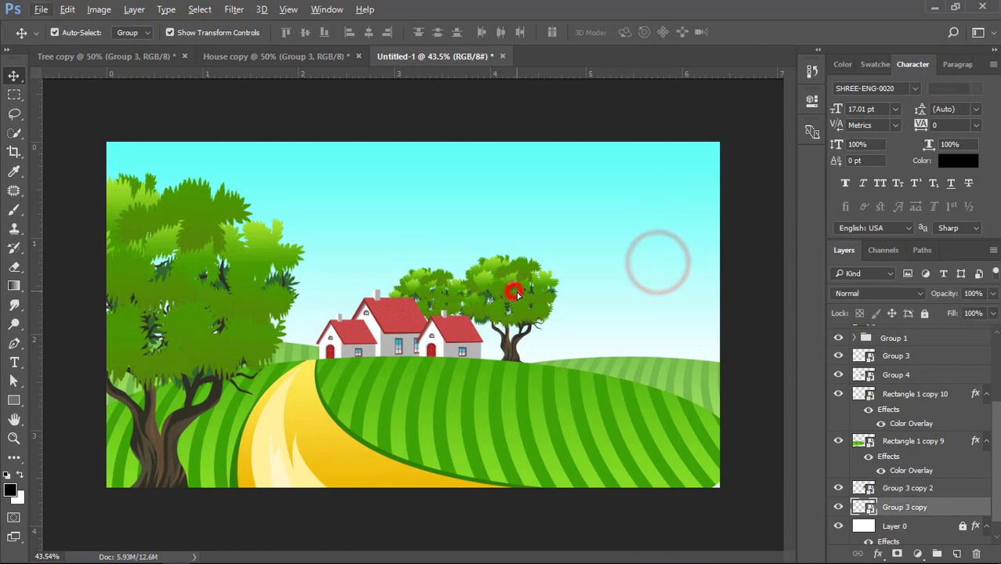
pyautogui.click(487, 178)
pyautogui.scroll(2, 487, 179)
pyautogui.click(518, 295)
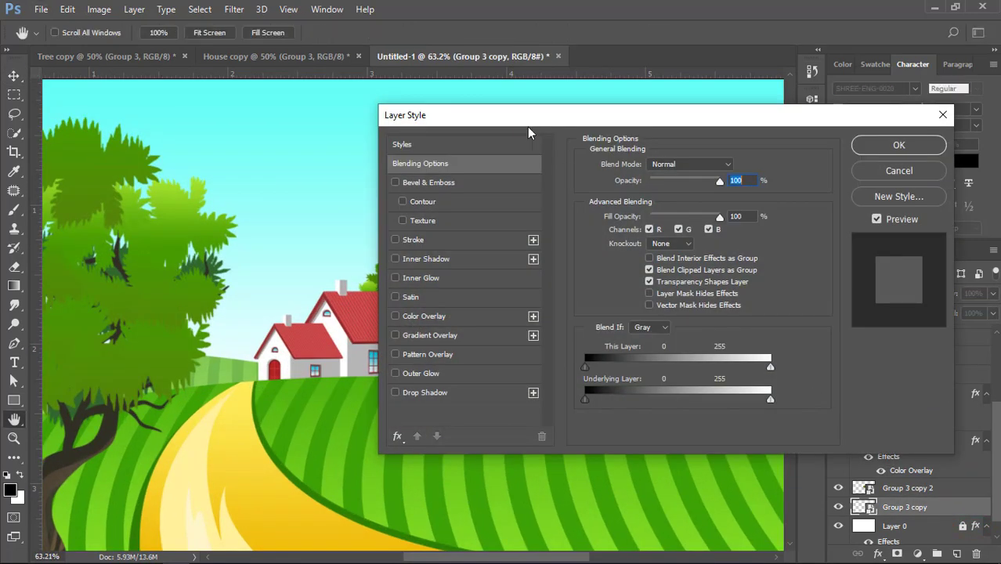
pyautogui.moveTo(524, 123); pyautogui.dragTo(761, 119)
pyautogui.click(656, 309)
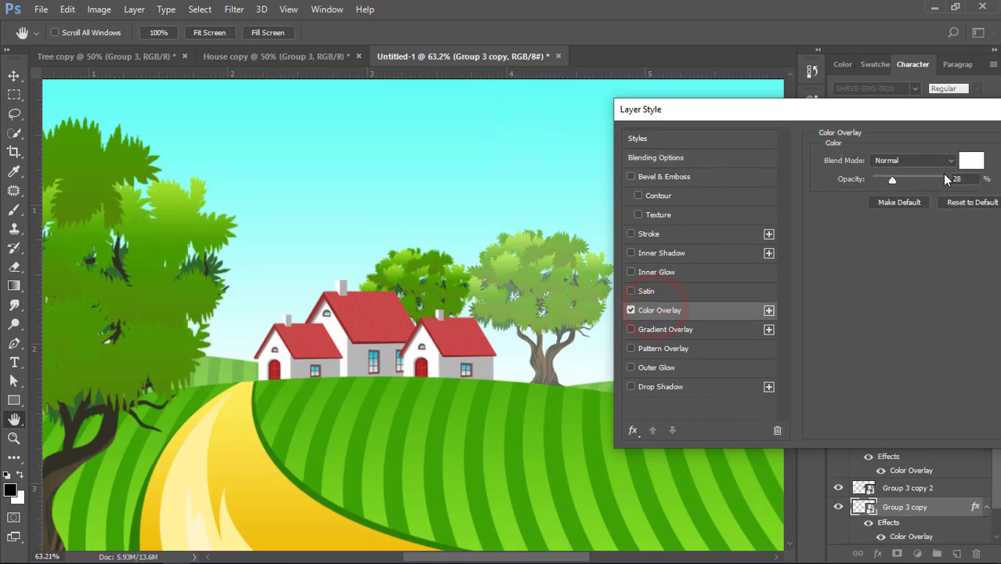
pyautogui.click(965, 164)
pyautogui.click(598, 221)
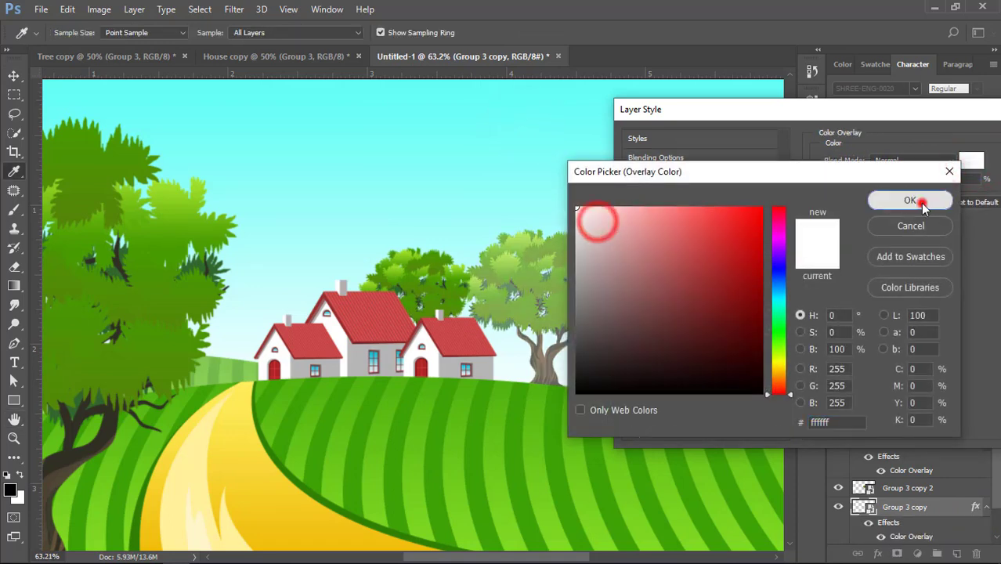
pyautogui.click(918, 199)
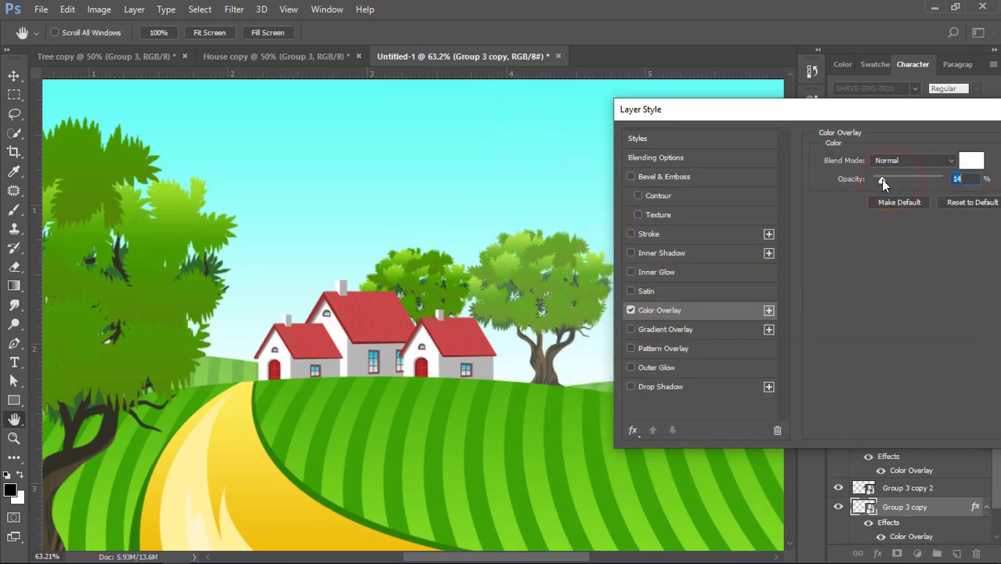
pyautogui.moveTo(833, 110); pyautogui.dragTo(624, 137)
pyautogui.click(894, 174)
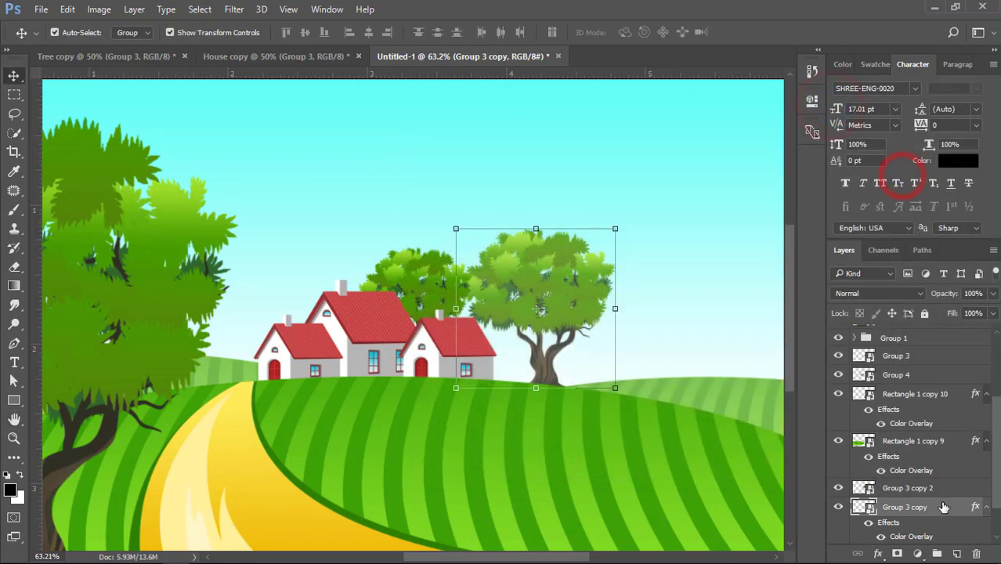
# Copy the larger background tree's layer style onto the smaller tree behind the houses
pyautogui.rightClick(942, 503)
pyautogui.click(719, 409)
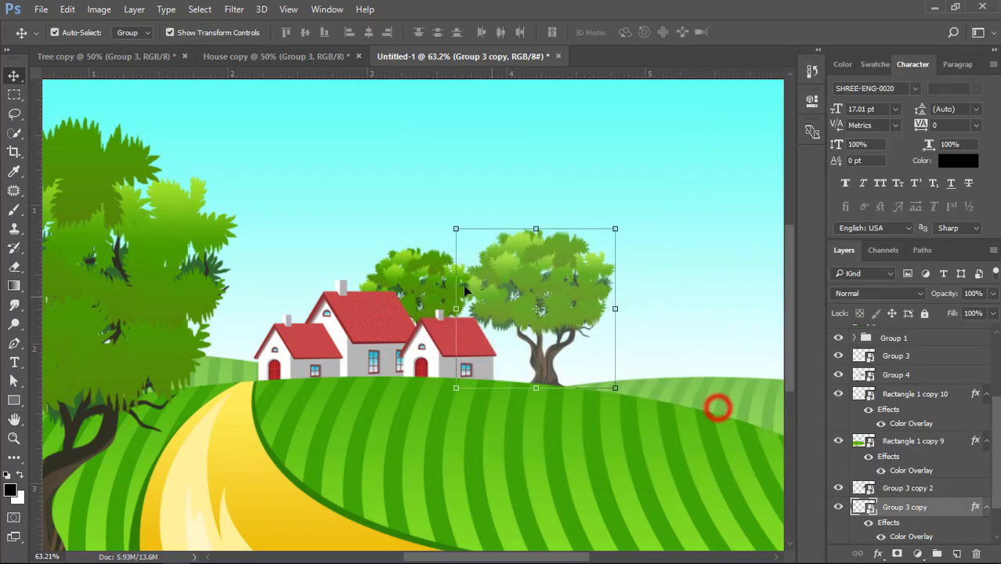
pyautogui.click(398, 276)
pyautogui.rightClick(970, 488)
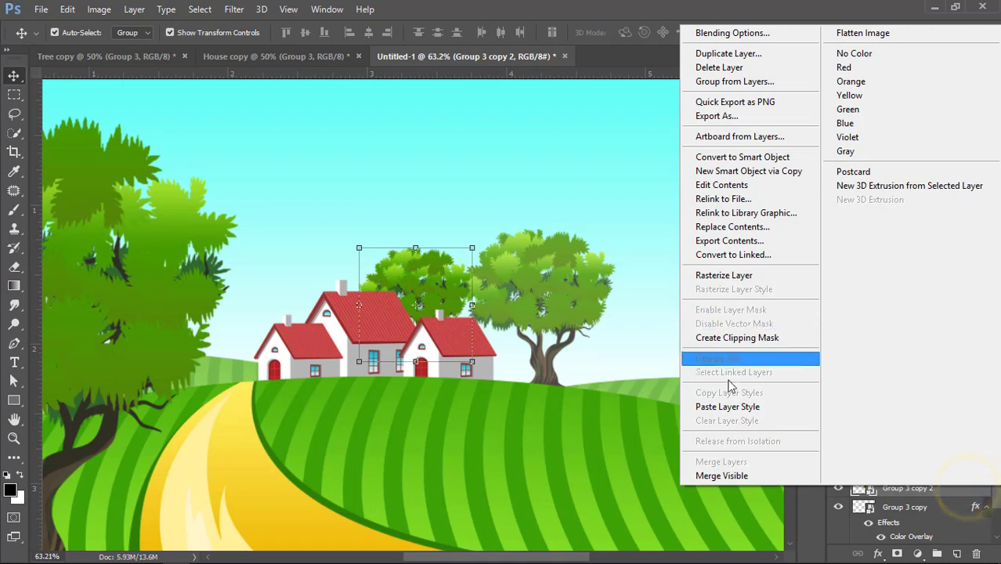
pyautogui.click(726, 406)
pyautogui.scroll(-5, 510, 328)
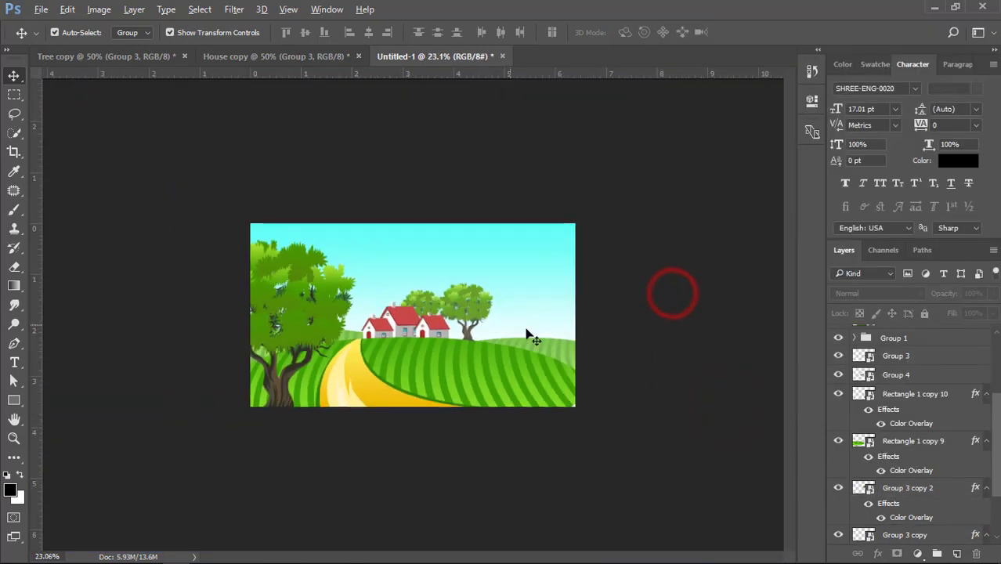
# Draw a solid cloud custom shape, about 294 by 198 px, in the sky above the background trees
pyautogui.scroll(2, 467, 320)
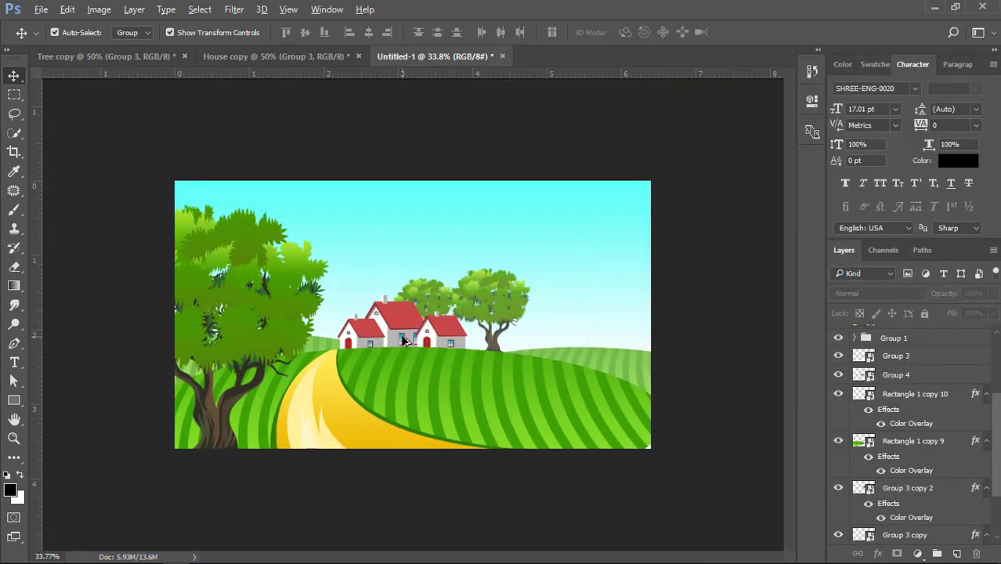
pyautogui.scroll(1, 404, 341)
pyautogui.click(21, 402)
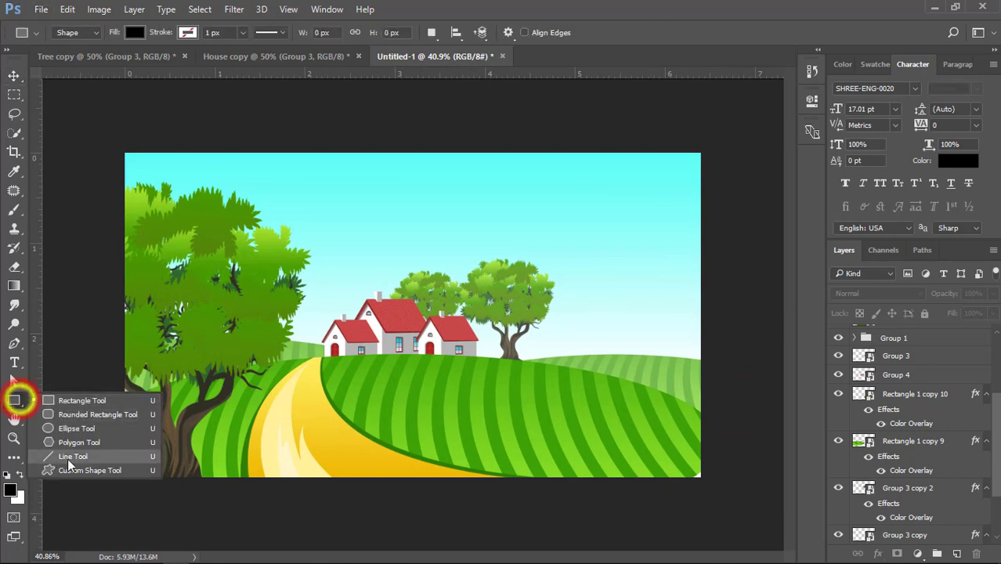
pyautogui.click(68, 466)
pyautogui.click(573, 33)
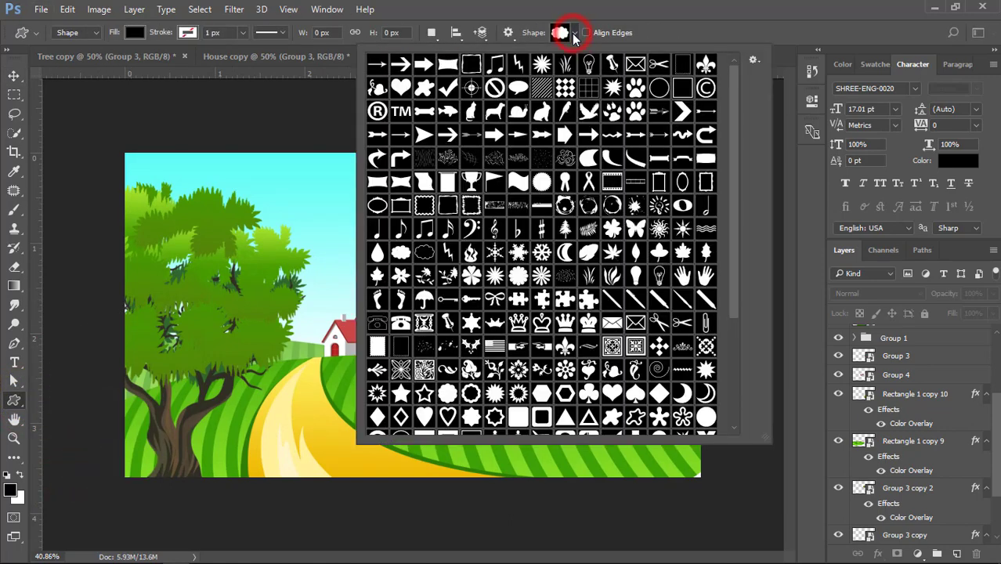
pyautogui.click(400, 252)
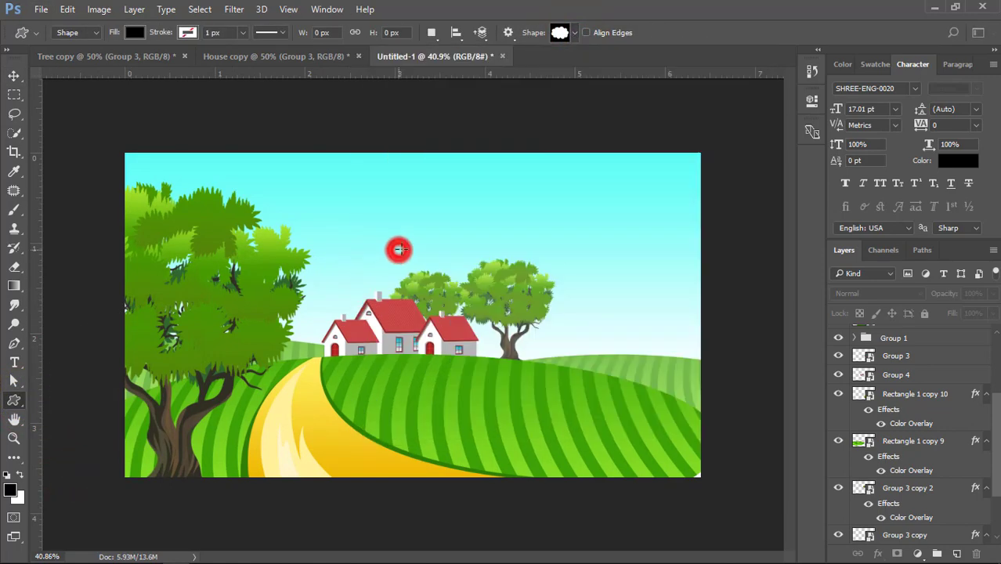
pyautogui.scroll(1, 444, 227)
pyautogui.moveTo(510, 145); pyautogui.dragTo(626, 223)
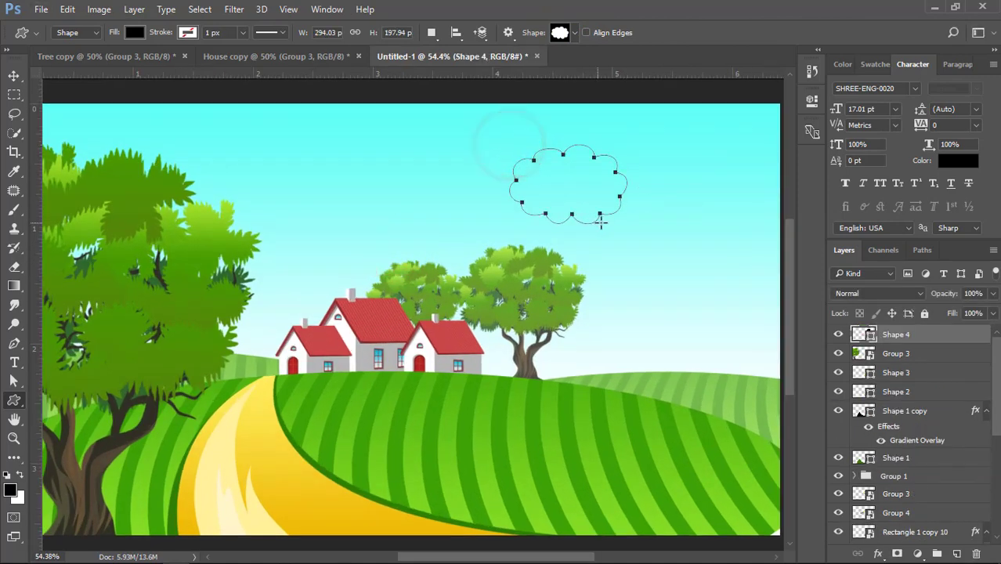
# Add a Gradient Overlay to the cloud and set the gradient's end stop to the sky's light aqua 8dfff8
pyautogui.doubleClick(960, 334)
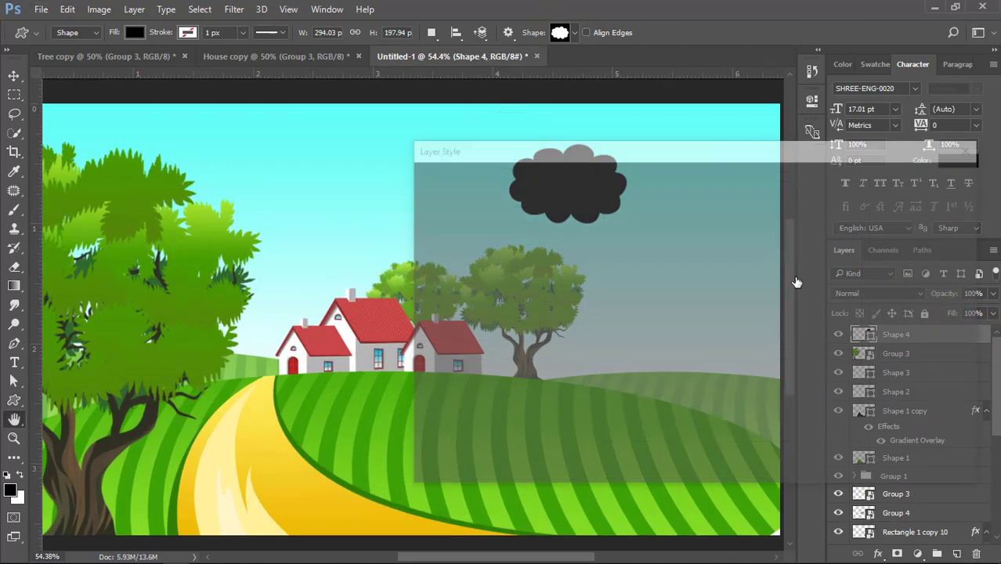
pyautogui.moveTo(521, 149); pyautogui.dragTo(790, 156)
pyautogui.click(731, 377)
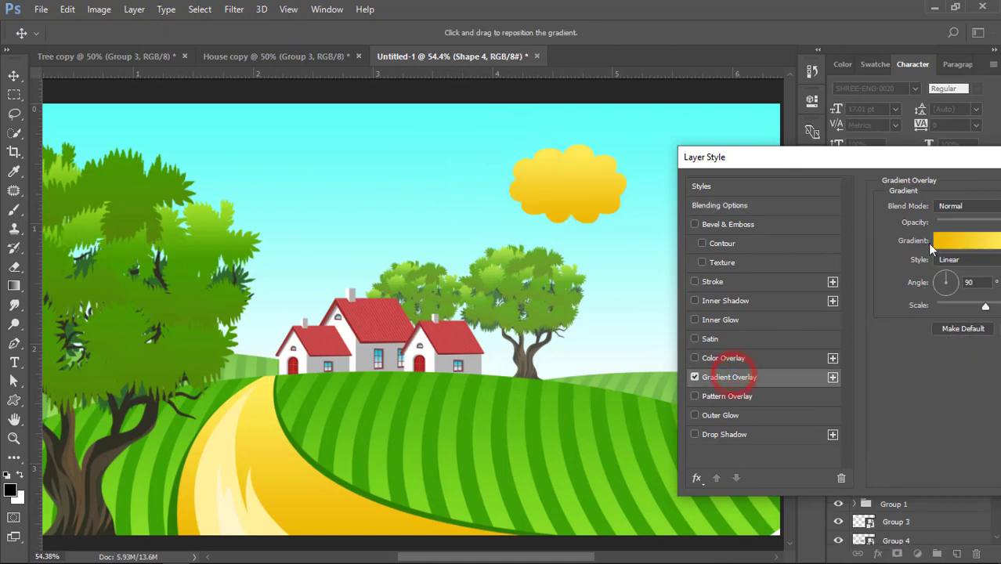
pyautogui.click(940, 239)
pyautogui.doubleClick(976, 355)
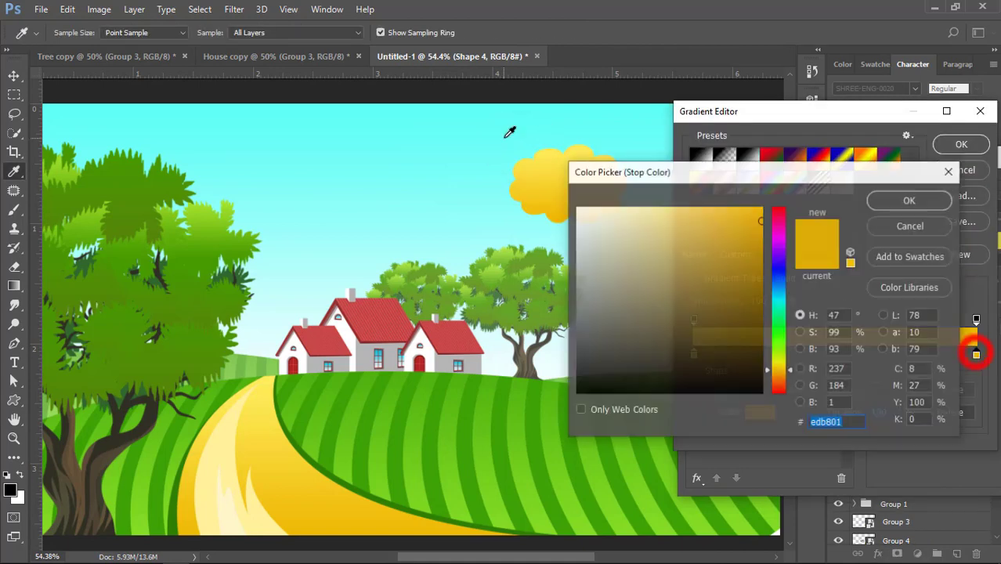
pyautogui.moveTo(613, 225); pyautogui.dragTo(576, 208)
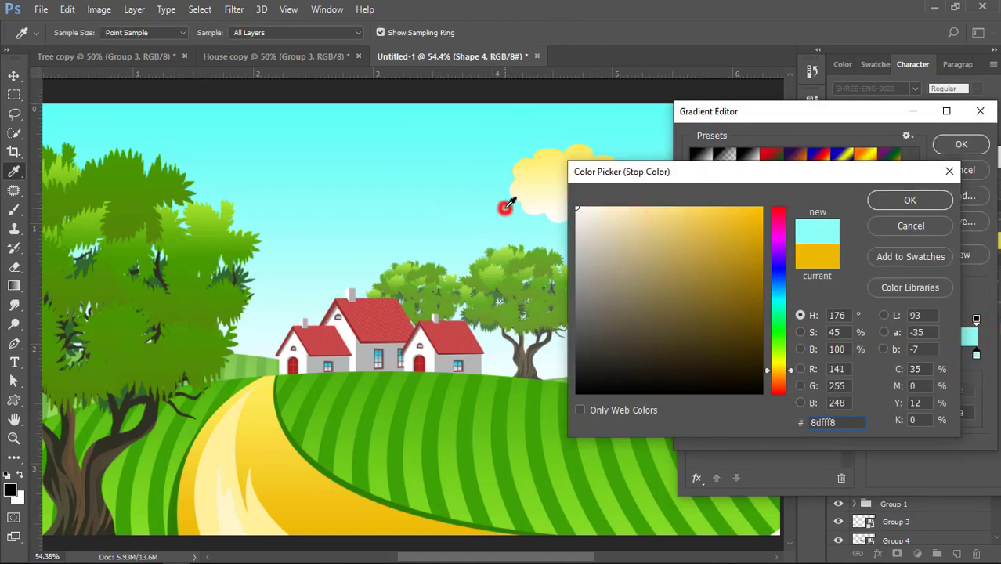
pyautogui.click(880, 197)
# Set the cloud gradient's yellow start stop to white and apply the overlay
pyautogui.doubleClick(694, 356)
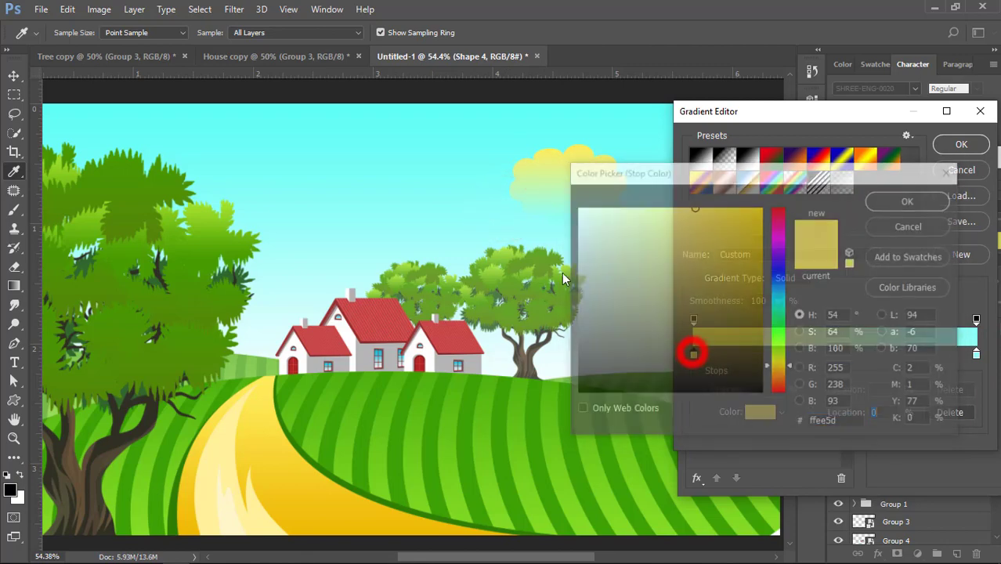
pyautogui.moveTo(596, 220); pyautogui.dragTo(577, 208)
pyautogui.click(900, 200)
pyautogui.click(946, 142)
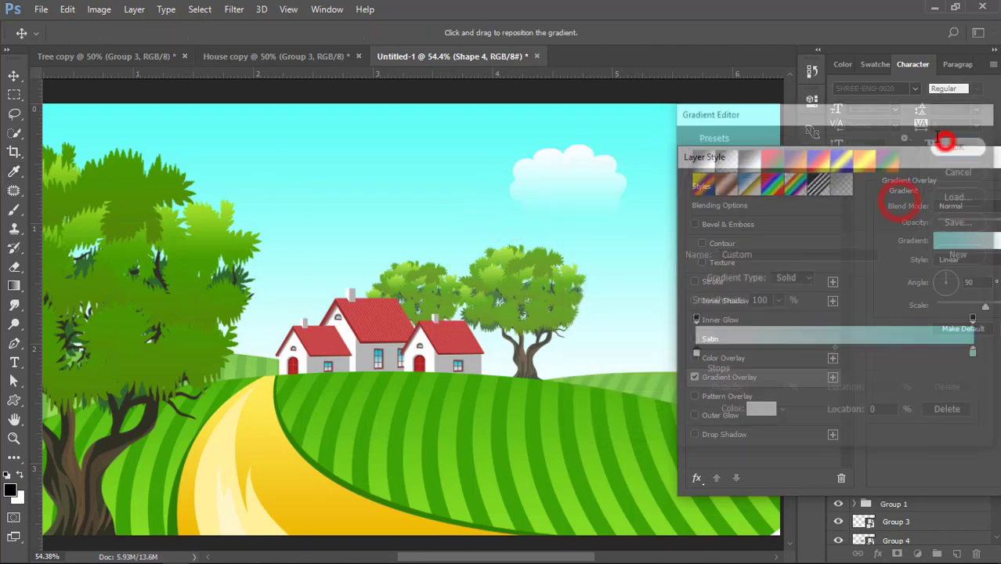
pyautogui.moveTo(773, 151); pyautogui.dragTo(579, 188)
pyautogui.click(978, 229)
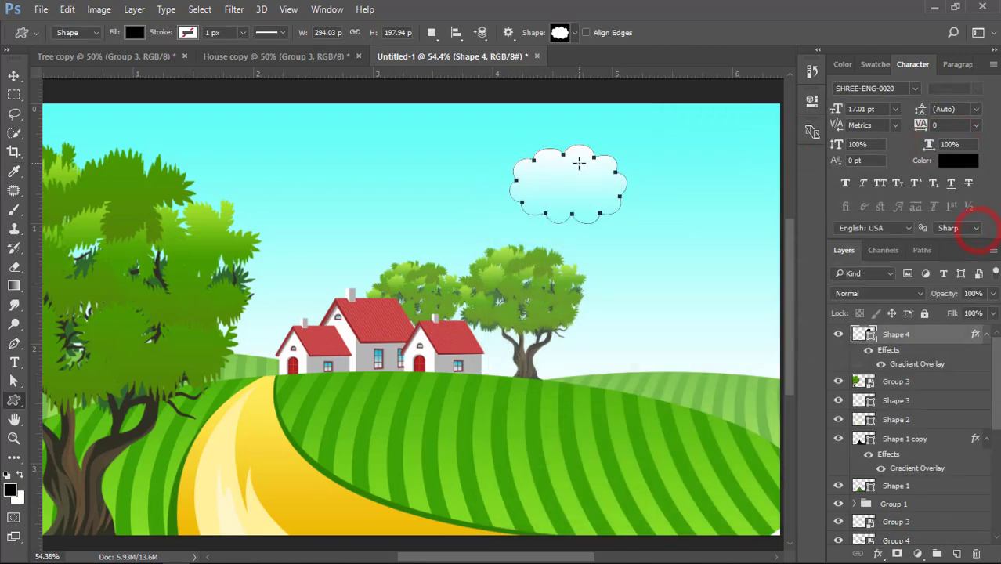
# Duplicate the cloud and place the copy below and to the left of the original, overlapping it
pyautogui.click(13, 79)
pyautogui.click(235, 119)
pyautogui.scroll(2, 591, 148)
pyautogui.moveTo(574, 170); pyautogui.dragTo(499, 214)
# Send both clouds behind the trees and hills, just above the background, and move them up and to the left
pyautogui.keyDown('shift'); pyautogui.click(577, 183); pyautogui.keyUp('shift')
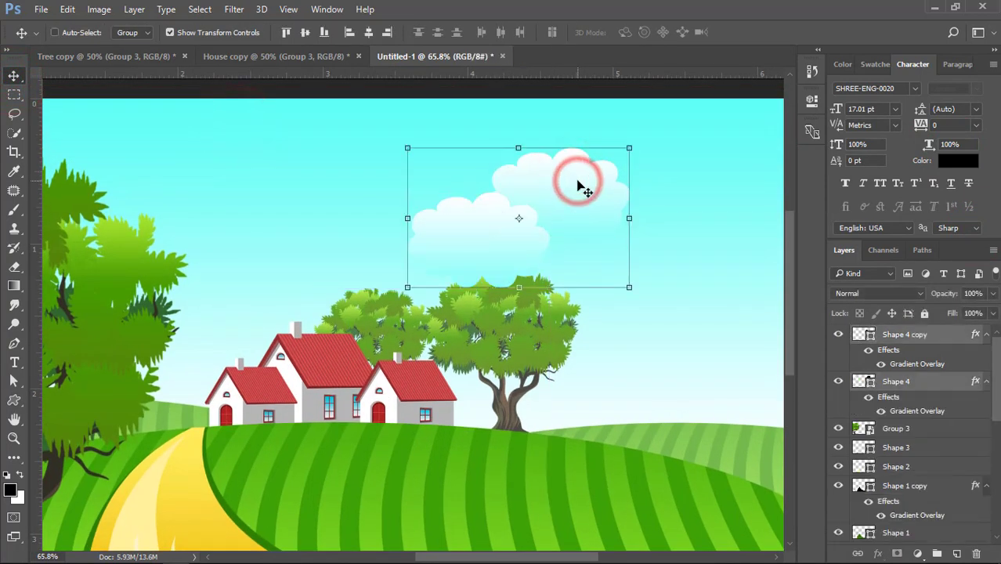
pyautogui.hotkey('ctrl', 'shift', '[')
pyautogui.hotkey('ctrl', ']')
pyautogui.moveTo(578, 186); pyautogui.dragTo(474, 180)
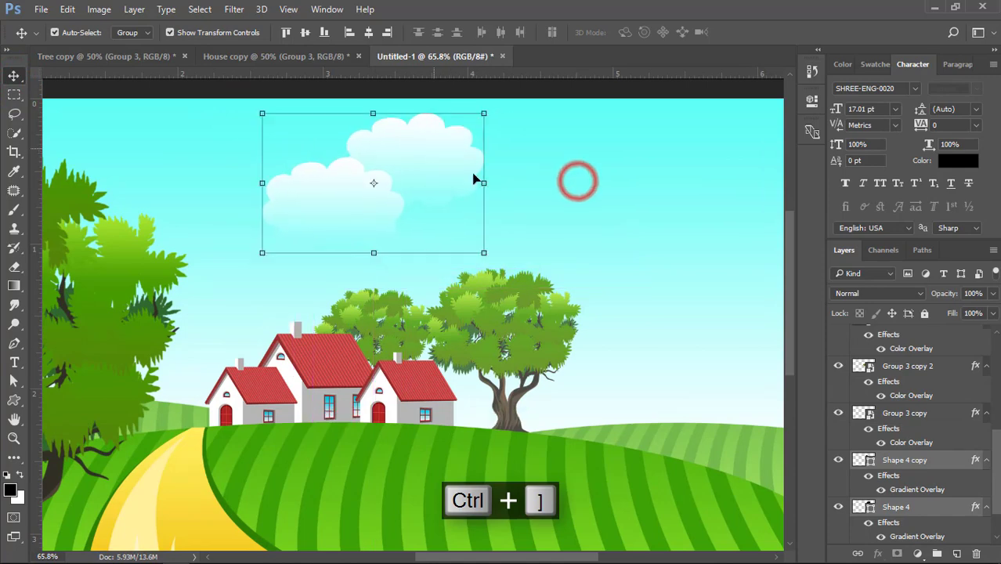
pyautogui.click(578, 185)
# Build a stepped cluster of overlapping clouds above the houses by duplicating, resizing and repositioning the cloud shapes
pyautogui.moveTo(364, 186); pyautogui.dragTo(531, 190)
pyautogui.moveTo(530, 194); pyautogui.dragTo(445, 206)
pyautogui.moveTo(487, 265); pyautogui.dragTo(470, 259)
pyautogui.doubleClick(440, 219)
pyautogui.moveTo(434, 194); pyautogui.dragTo(436, 202)
pyautogui.moveTo(437, 202); pyautogui.dragTo(340, 214)
pyautogui.moveTo(341, 209); pyautogui.dragTo(361, 264)
pyautogui.click(418, 297)
pyautogui.click(453, 230)
pyautogui.scroll(-3, 548, 243)
pyautogui.click(591, 236)
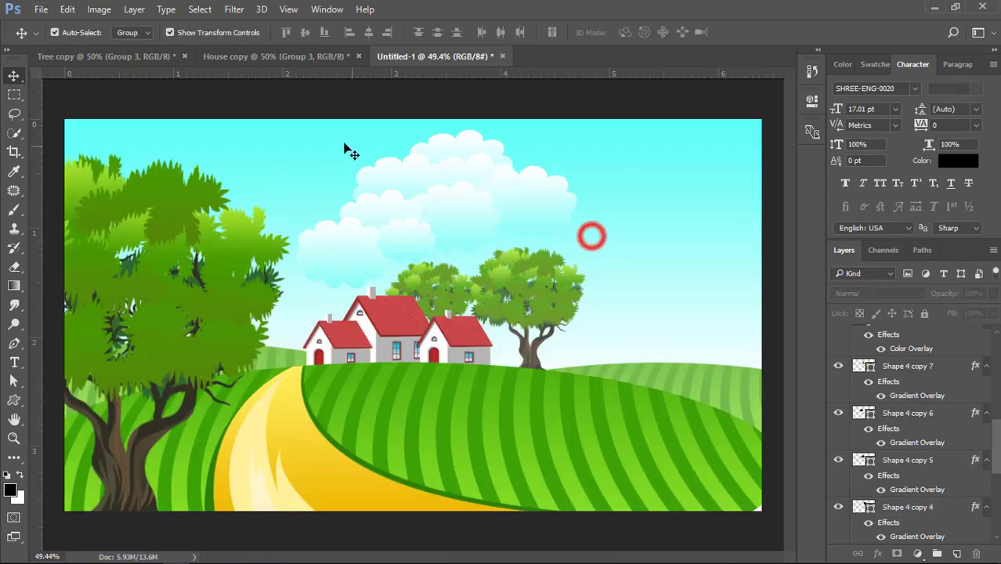
# Recolor the end stop of the lower-left cloud's gradient overlay with a pale shade sampled from the sky beside it
pyautogui.click(332, 245)
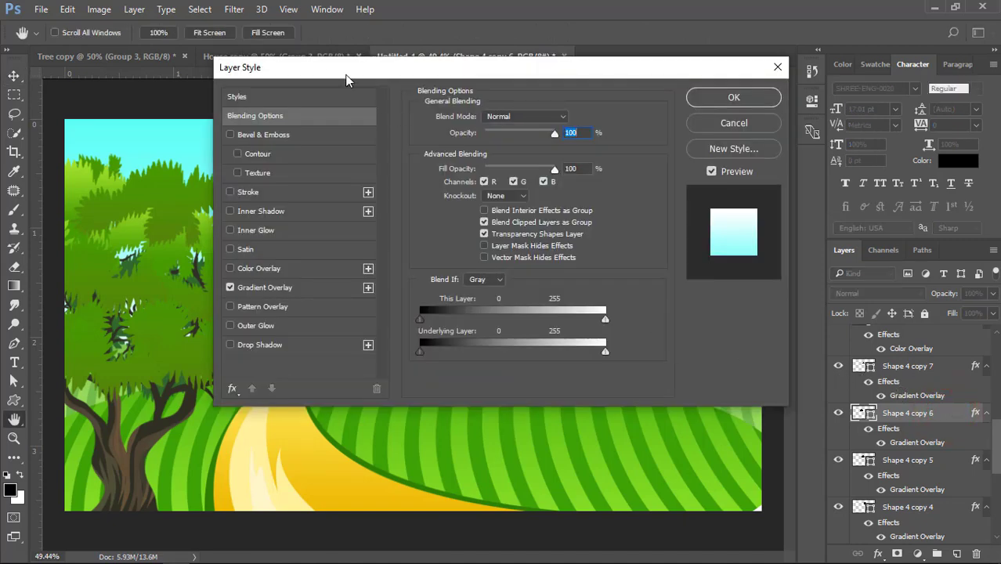
pyautogui.moveTo(328, 71); pyautogui.dragTo(767, 132)
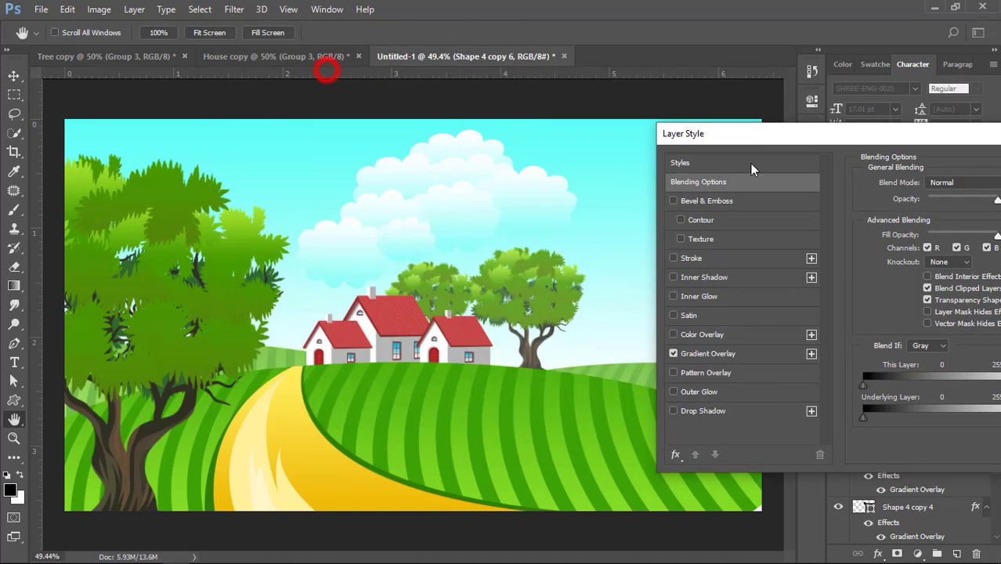
pyautogui.click(706, 352)
pyautogui.click(928, 218)
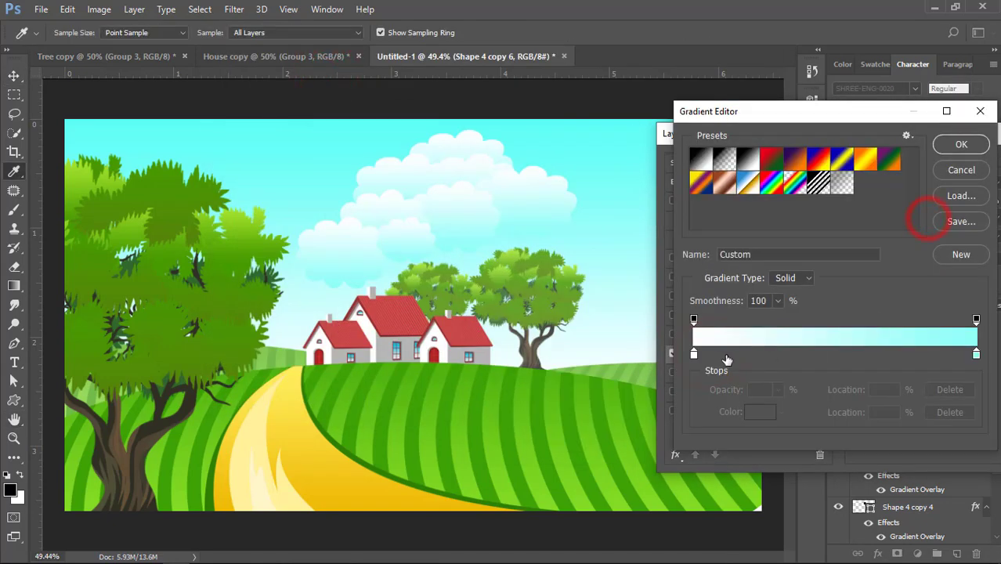
pyautogui.doubleClick(976, 355)
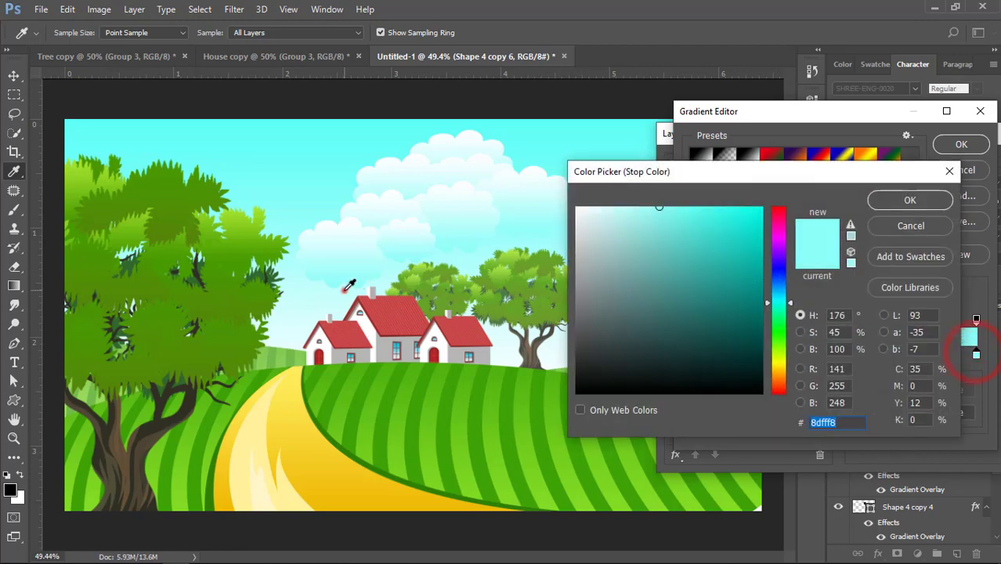
pyautogui.click(911, 200)
pyautogui.click(961, 144)
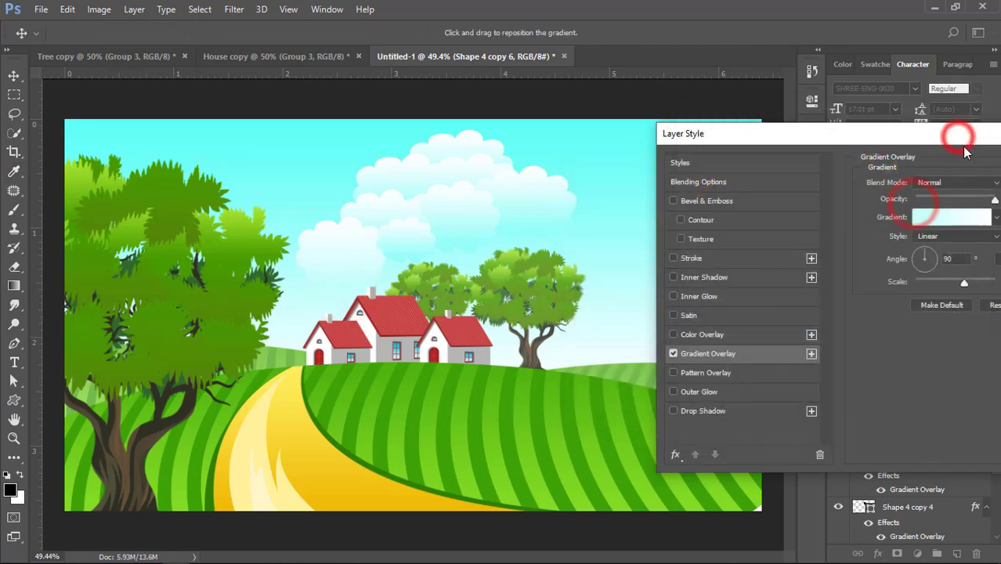
pyautogui.click(980, 185)
pyautogui.click(668, 156)
pyautogui.scroll(-4, 447, 274)
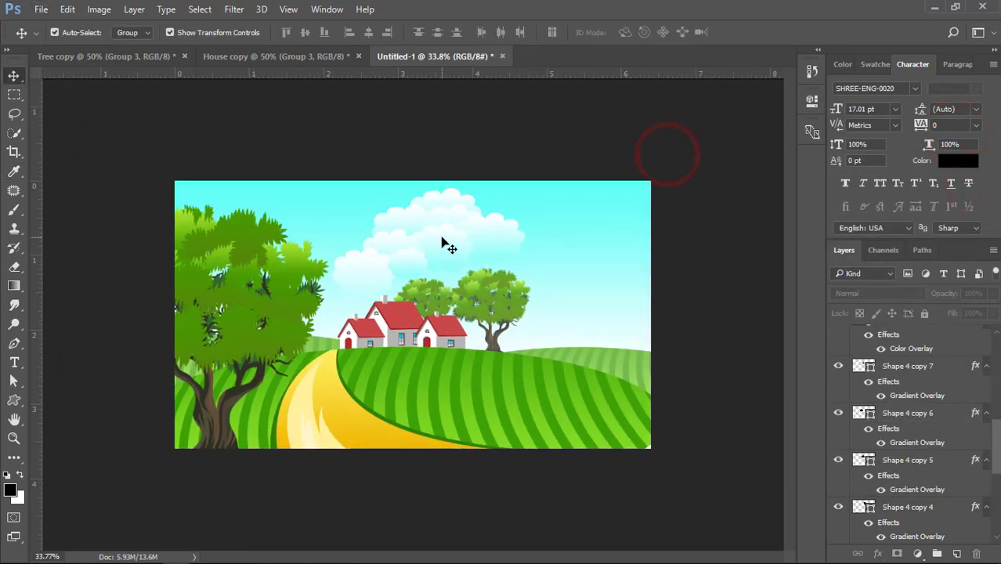
pyautogui.scroll(4, 444, 241)
# Group all the cloud shapes, then scale the group down and nudge it into place above the houses
pyautogui.click(347, 239)
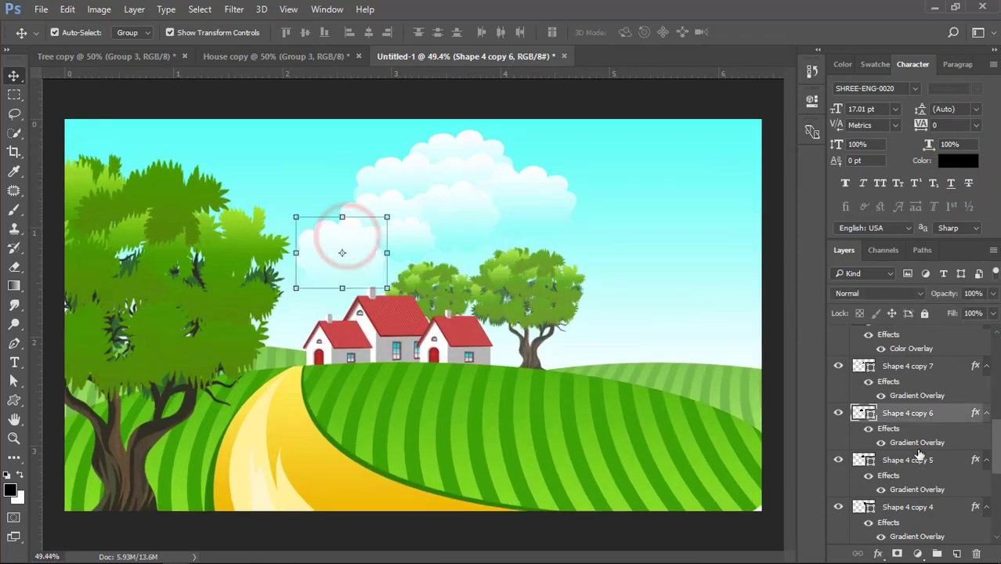
pyautogui.scroll(3, 929, 468)
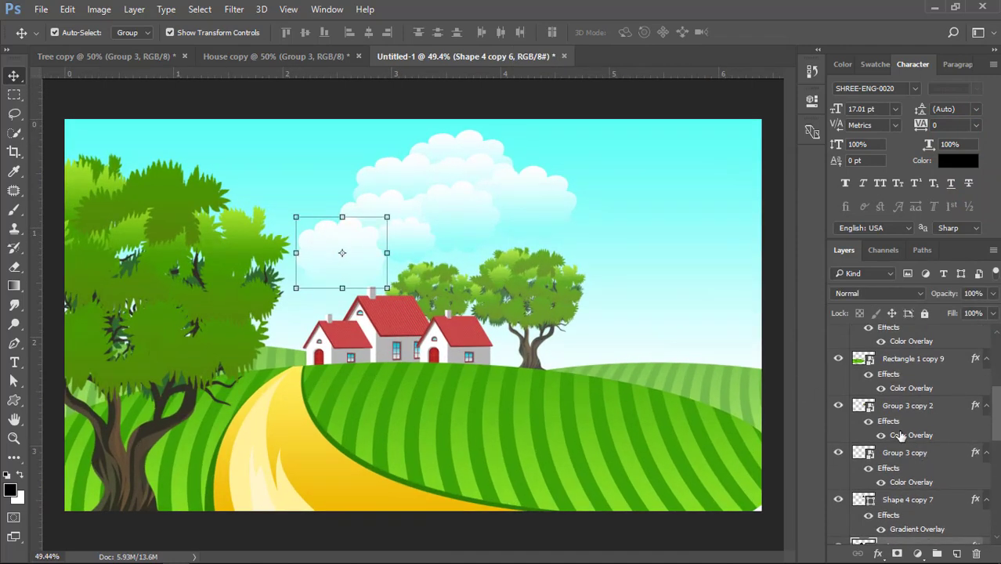
pyautogui.moveTo(347, 143); pyautogui.dragTo(568, 227)
pyautogui.keyDown('shift'); pyautogui.click(354, 250); pyautogui.keyUp('shift')
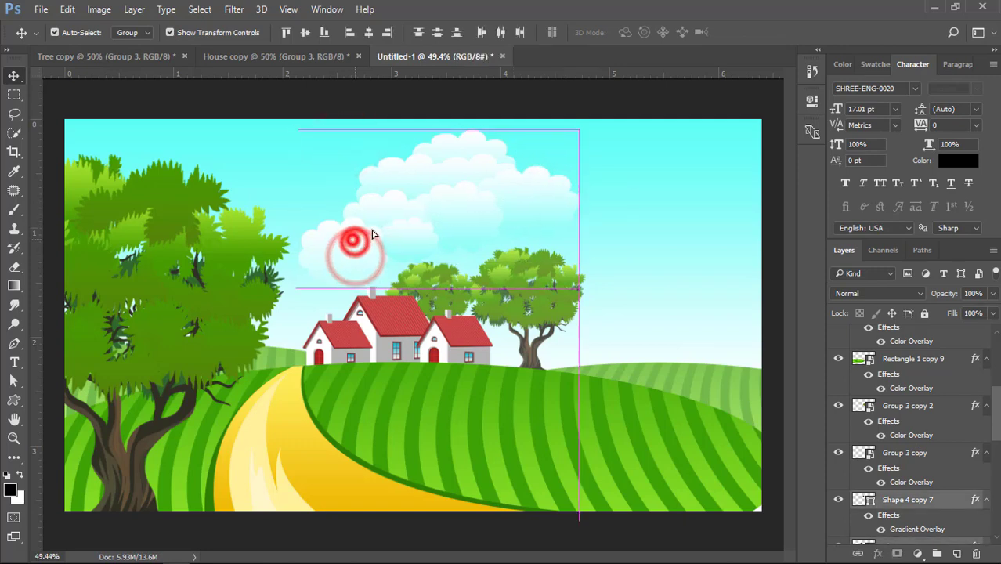
pyautogui.hotkey('ctrl', 'g')
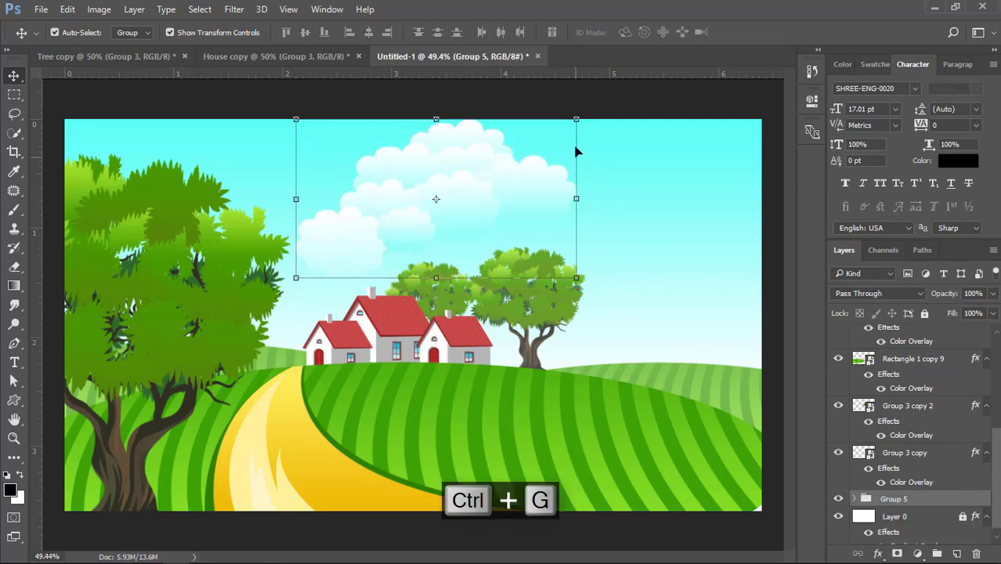
pyautogui.moveTo(577, 119); pyautogui.dragTo(526, 146)
pyautogui.doubleClick(489, 182)
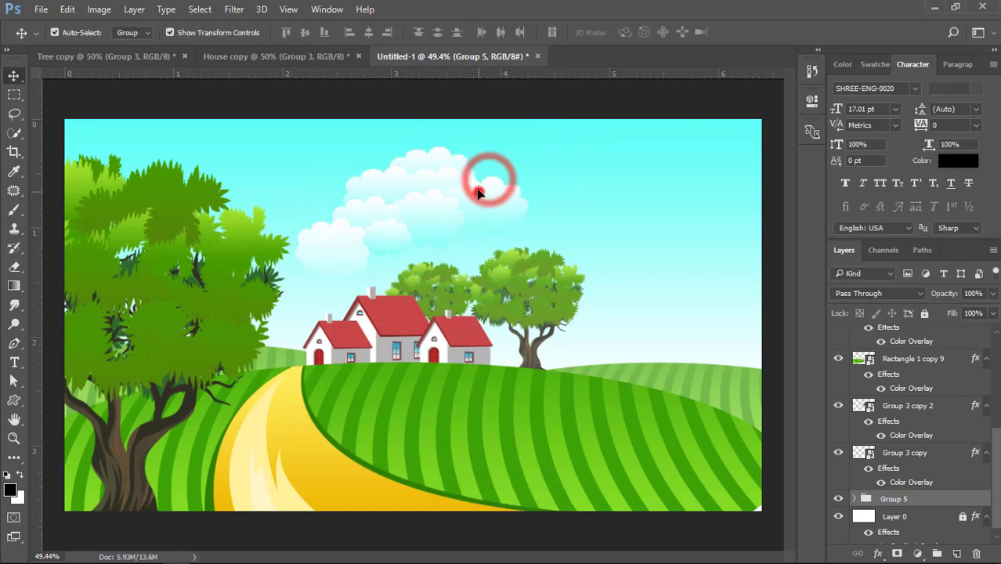
pyautogui.moveTo(480, 197); pyautogui.dragTo(479, 192)
pyautogui.click(621, 228)
# Set auto-select to Layer, shrink the cluster's lower-left cloud and move it between the foreground tree and the houses
pyautogui.click(359, 248)
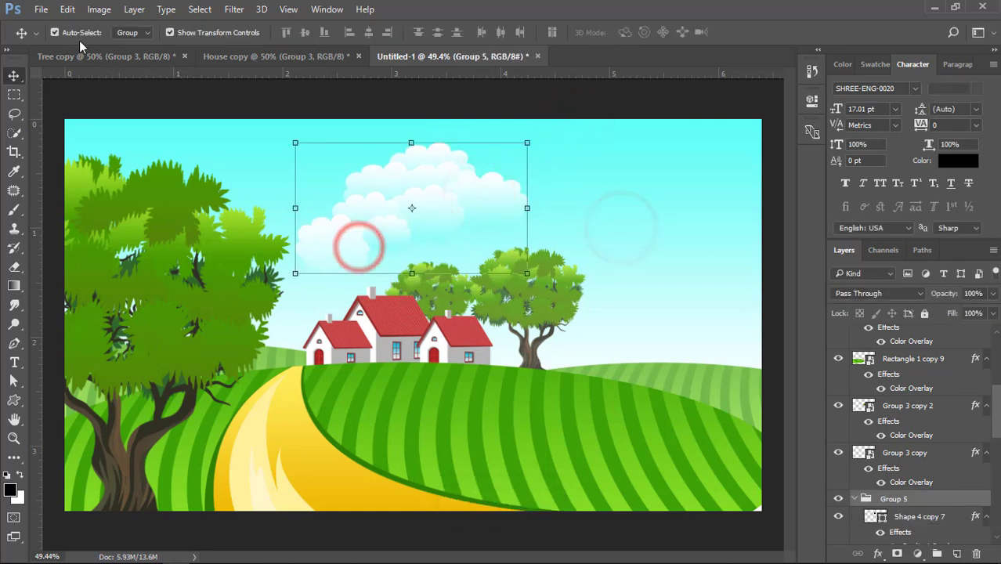
pyautogui.click(128, 55)
pyautogui.click(348, 230)
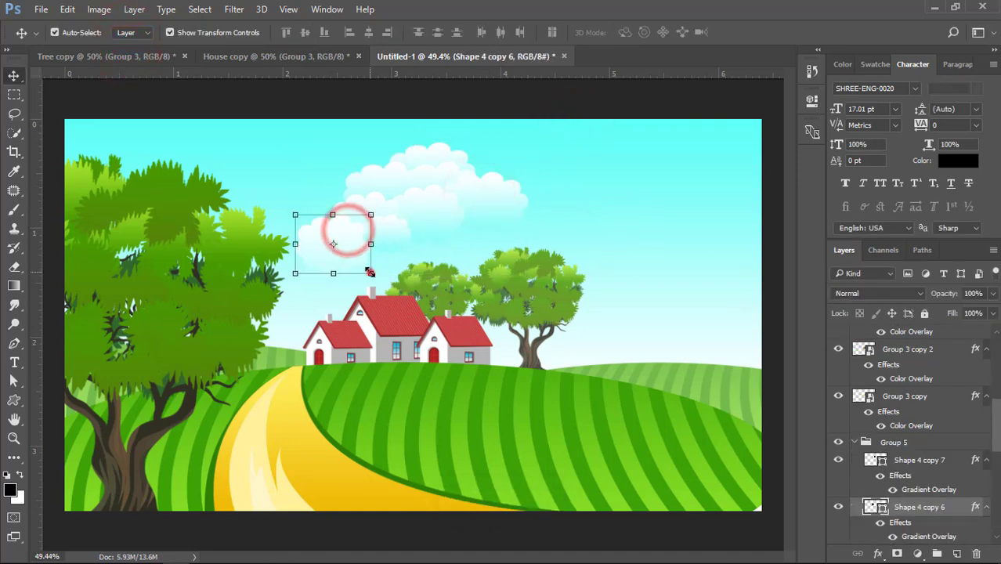
pyautogui.moveTo(370, 272); pyautogui.dragTo(354, 257)
pyautogui.moveTo(346, 237); pyautogui.dragTo(304, 295)
pyautogui.click(333, 185)
pyautogui.press('Return')
pyautogui.click(306, 183)
# Build a small cloud cluster beside the left house from scaled-down, overlapping duplicates of the cloud shape
pyautogui.scroll(4, 329, 288)
pyautogui.scroll(1, 333, 287)
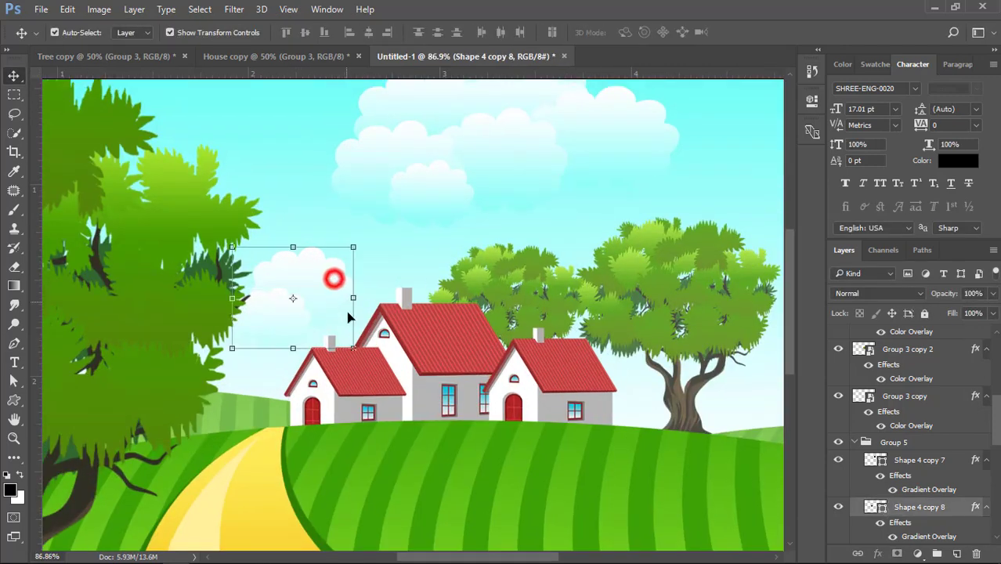
pyautogui.moveTo(345, 340); pyautogui.dragTo(327, 329)
pyautogui.press('Return')
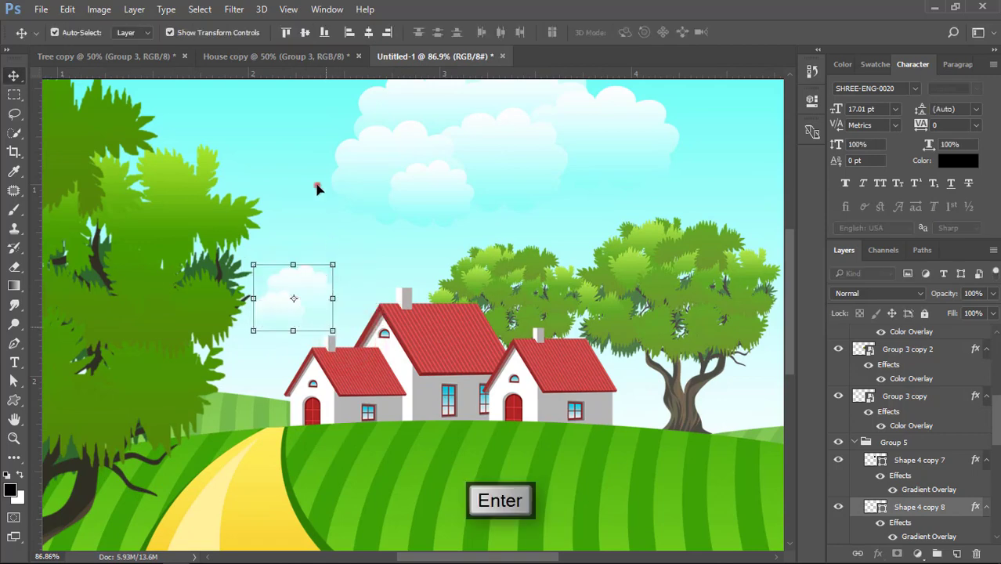
pyautogui.click(317, 186)
pyautogui.moveTo(280, 301)
pyautogui.mouseDown()
pyautogui.moveTo(316, 301)
pyautogui.moveTo(271, 304)
pyautogui.mouseUp()
pyautogui.click(308, 192)
pyautogui.click(304, 193)
# Set auto-select to Group, duplicate the cloud group over the right-hand sky and scale the copy to about 68%
pyautogui.scroll(-5, 331, 261)
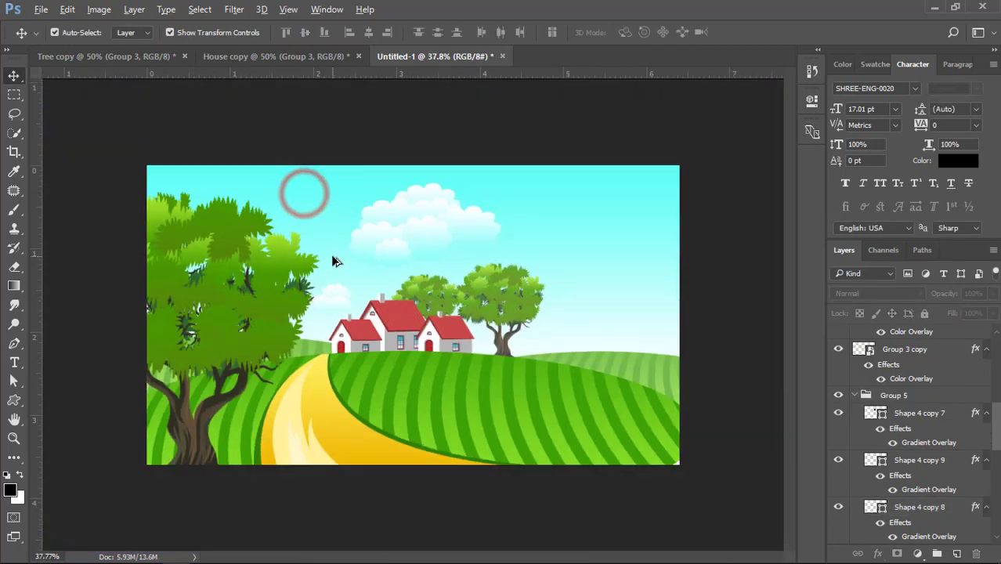
pyautogui.click(434, 221)
pyautogui.click(124, 44)
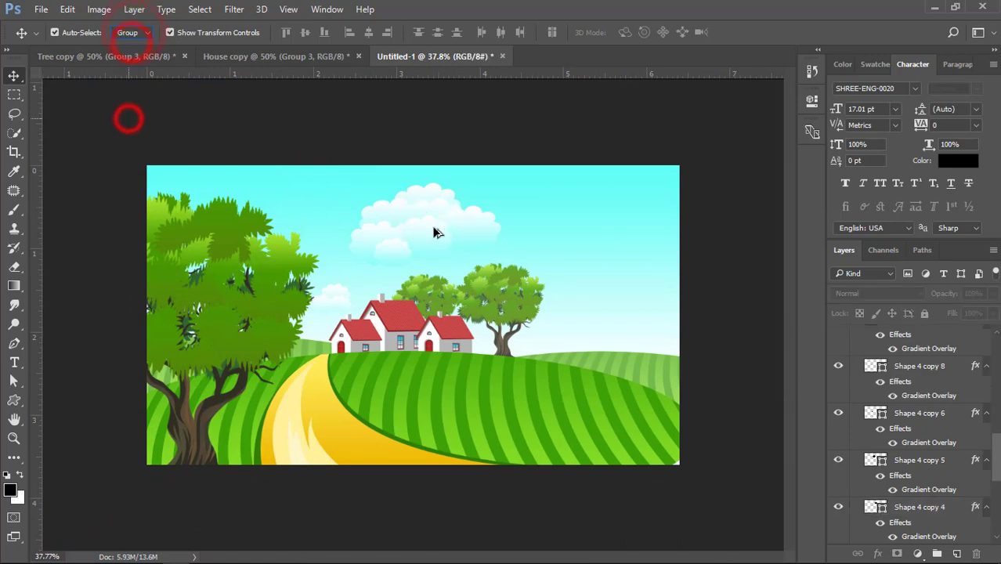
pyautogui.moveTo(447, 224); pyautogui.dragTo(559, 228)
pyautogui.moveTo(501, 211); pyautogui.dragTo(532, 229)
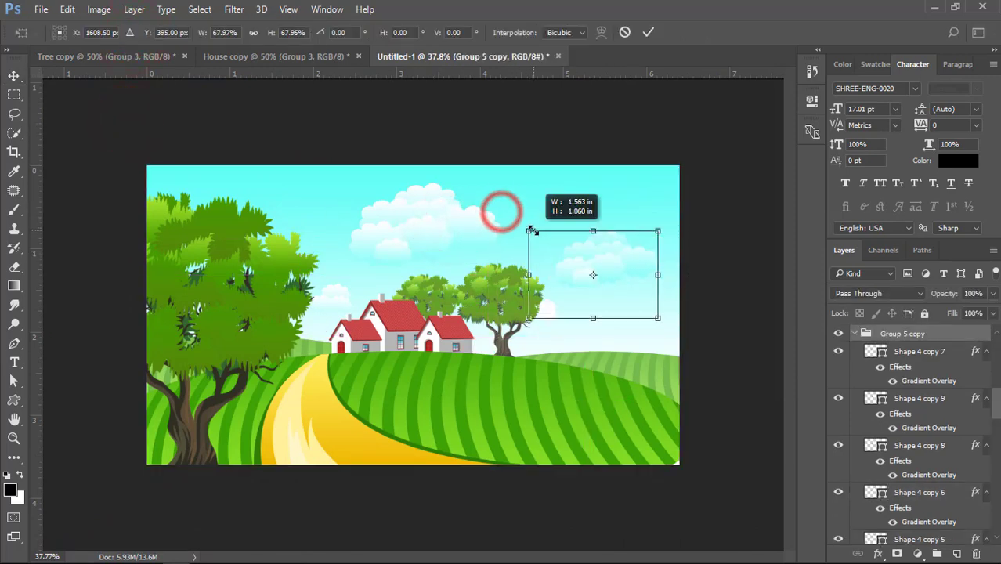
pyautogui.doubleClick(602, 257)
pyautogui.click(695, 249)
pyautogui.moveTo(627, 270); pyautogui.dragTo(443, 259)
pyautogui.click(703, 259)
# Set auto-select to Layer and recolor the gradient end stop of the copied cluster's lower-left cloud to c7fffc, sampled from the sky
pyautogui.scroll(9, 711, 293)
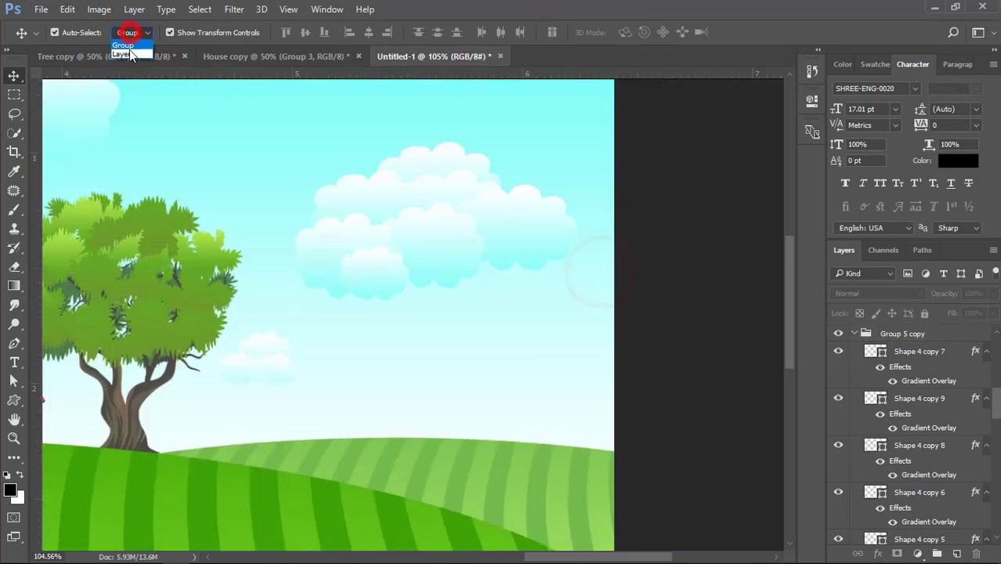
pyautogui.click(351, 242)
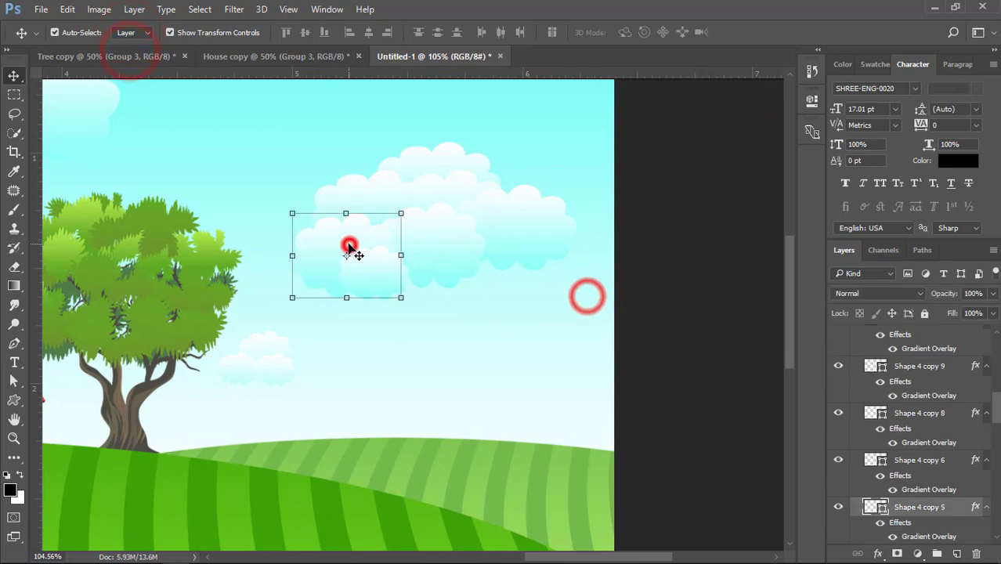
pyautogui.doubleClick(974, 503)
pyautogui.moveTo(312, 67); pyautogui.dragTo(626, 105)
pyautogui.click(566, 329)
pyautogui.click(799, 192)
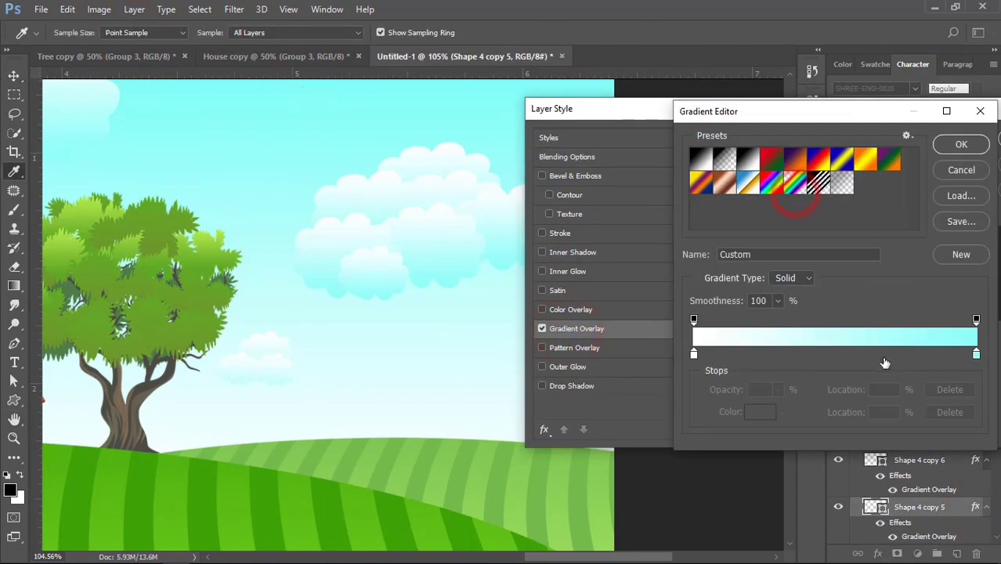
pyautogui.doubleClick(977, 355)
pyautogui.click(323, 297)
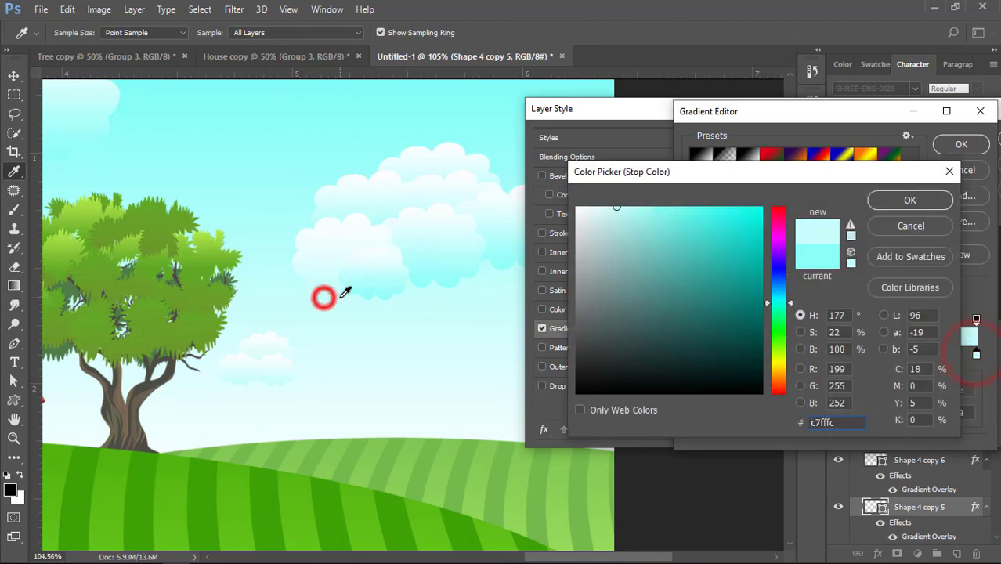
pyautogui.click(893, 202)
pyautogui.click(956, 141)
pyautogui.click(934, 141)
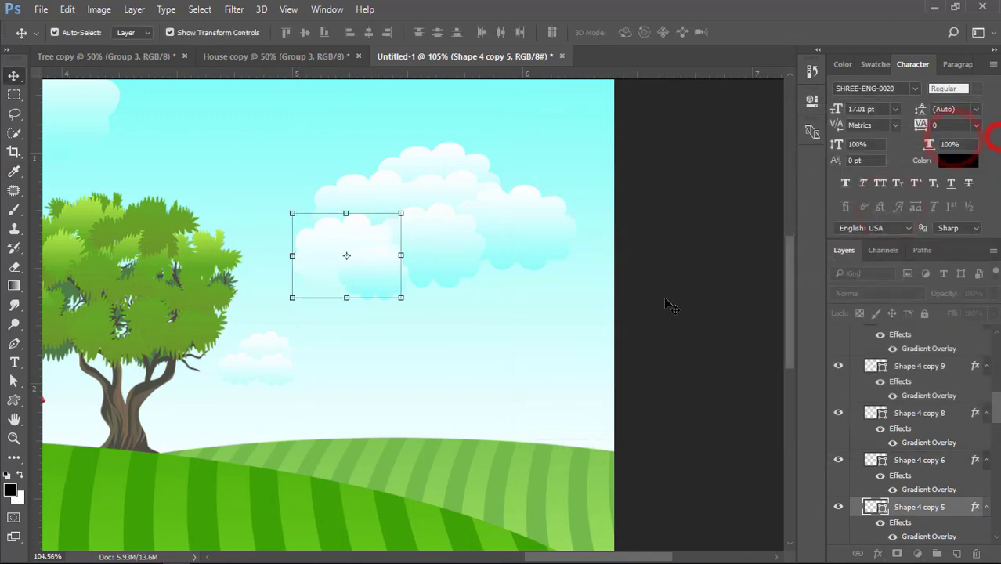
# Copy that cloud's layer style and paste it onto the remaining lower clouds and the small clouds beside the right tree
pyautogui.rightClick(930, 509)
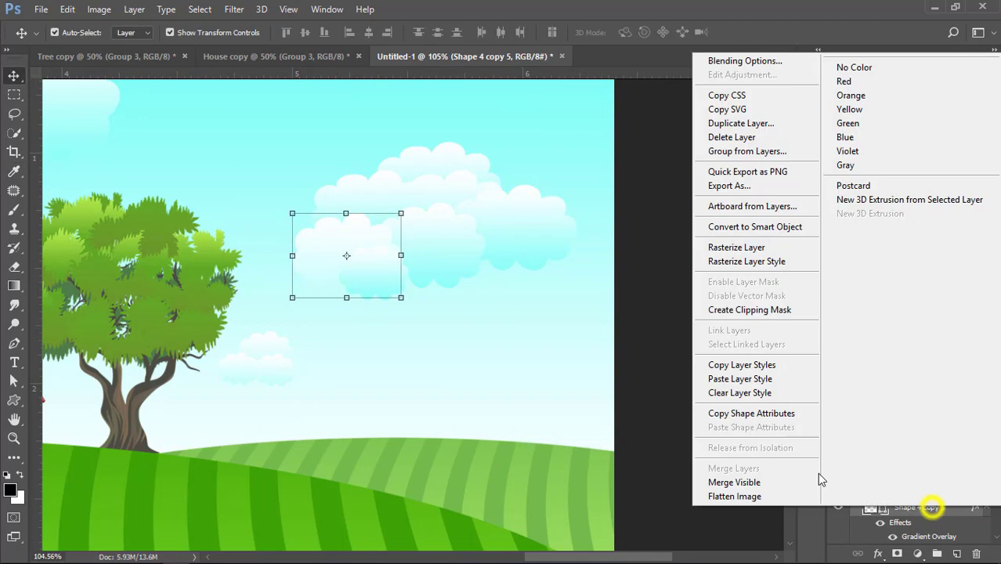
pyautogui.click(742, 367)
pyautogui.click(387, 267)
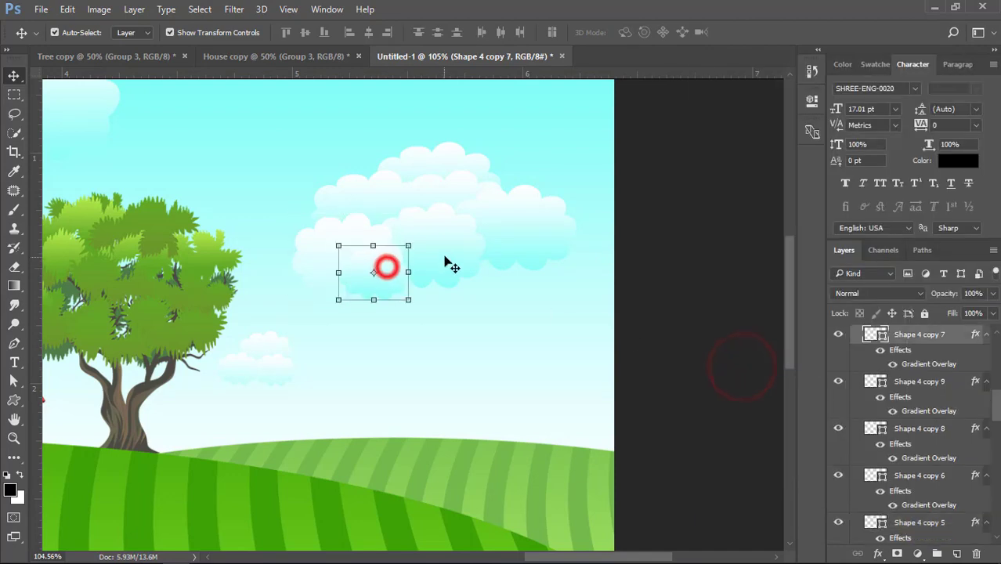
pyautogui.keyDown('shift'); pyautogui.click(448, 254); pyautogui.keyUp('shift')
pyautogui.keyDown('shift'); pyautogui.click(545, 235); pyautogui.keyUp('shift')
pyautogui.keyDown('shift'); pyautogui.click(284, 365); pyautogui.keyUp('shift')
pyautogui.keyDown('shift'); pyautogui.click(221, 367); pyautogui.keyUp('shift')
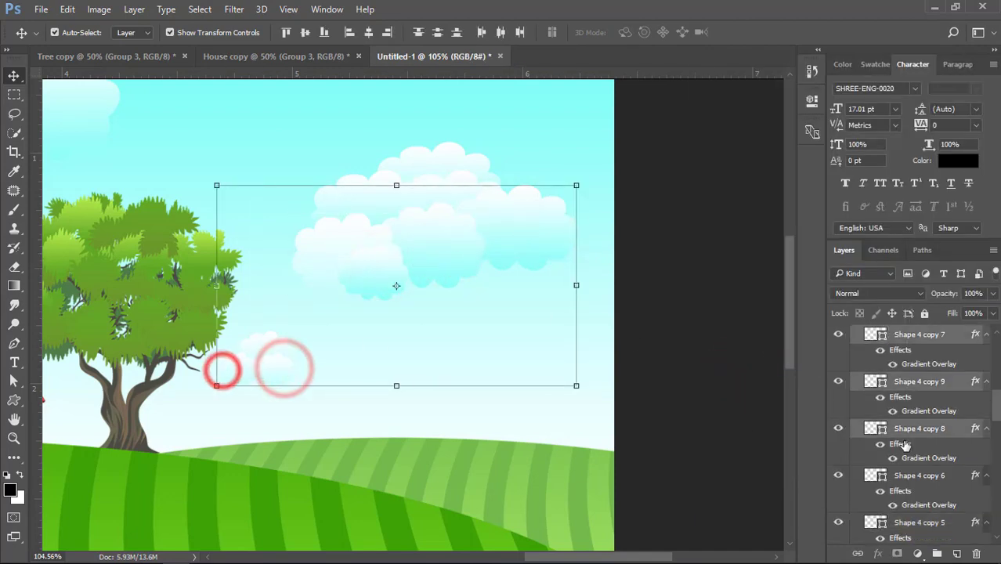
pyautogui.rightClick(925, 429)
pyautogui.click(641, 436)
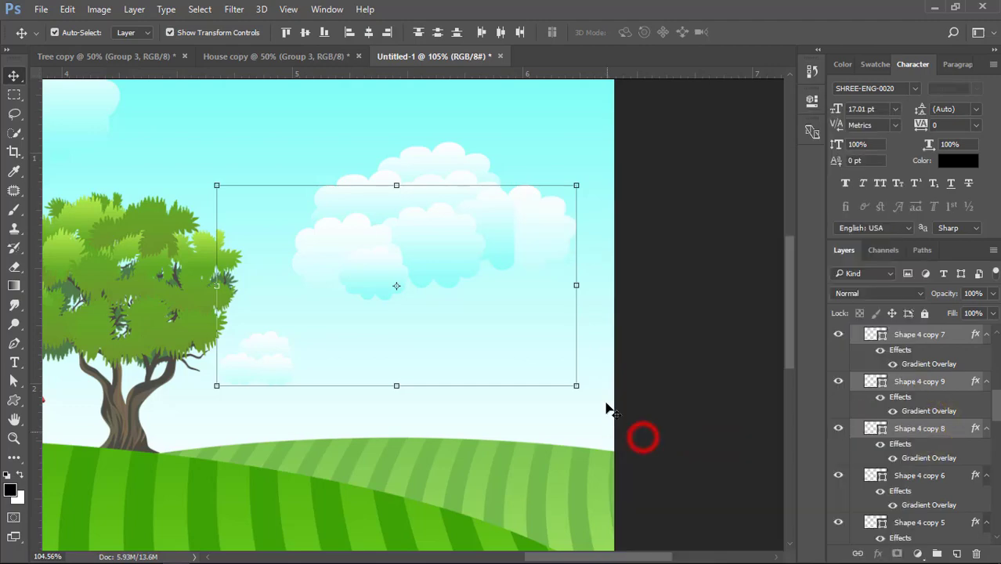
pyautogui.click(656, 351)
pyautogui.scroll(-4, 492, 342)
pyautogui.scroll(4, 358, 373)
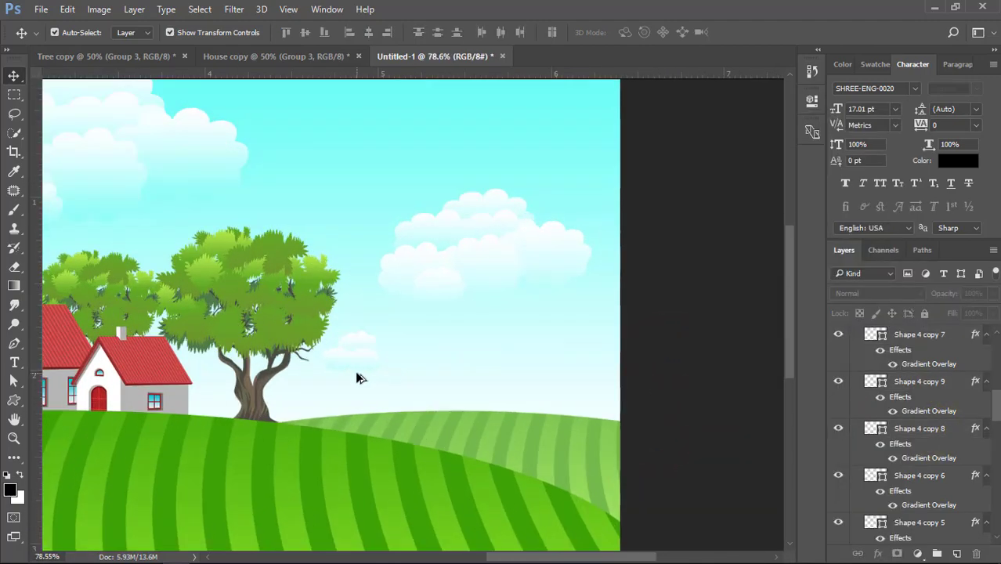
pyautogui.click(359, 353)
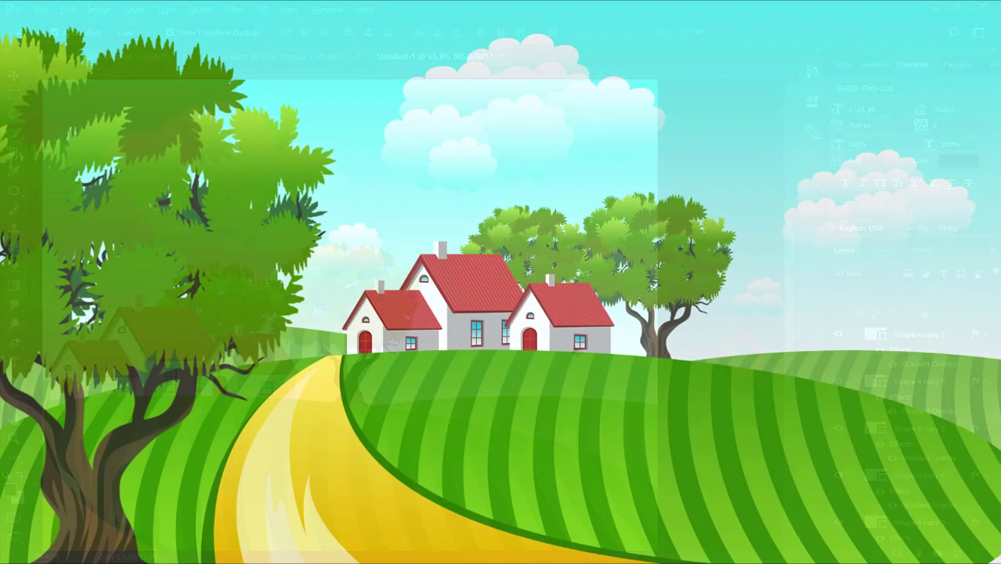